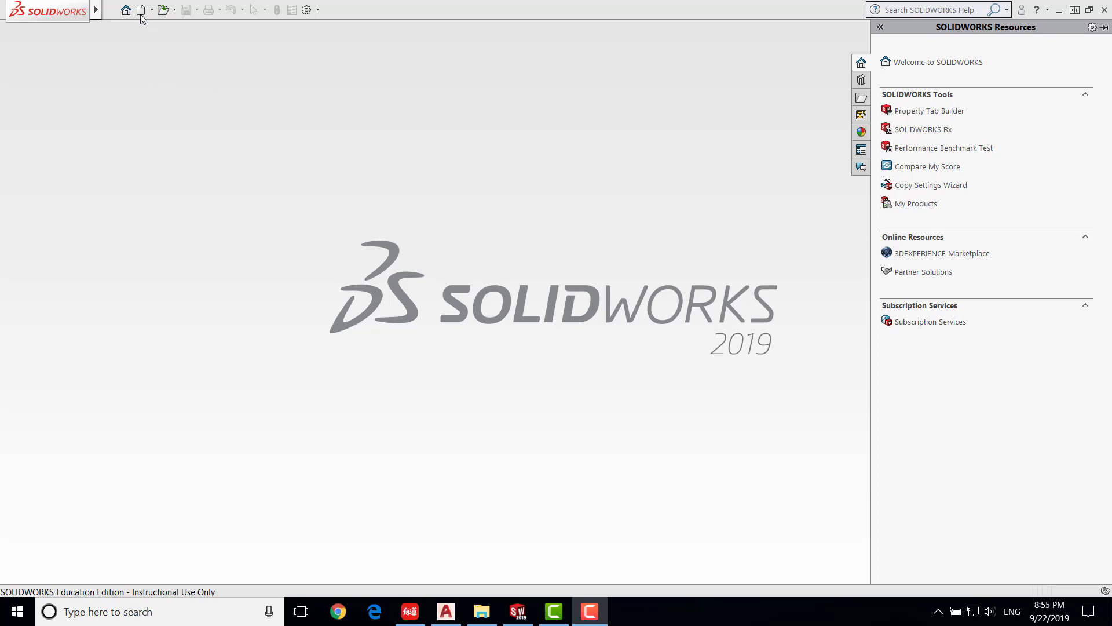
- Create a new part document and set its unit system to IPS (inch, pound, second)
click(141, 12)
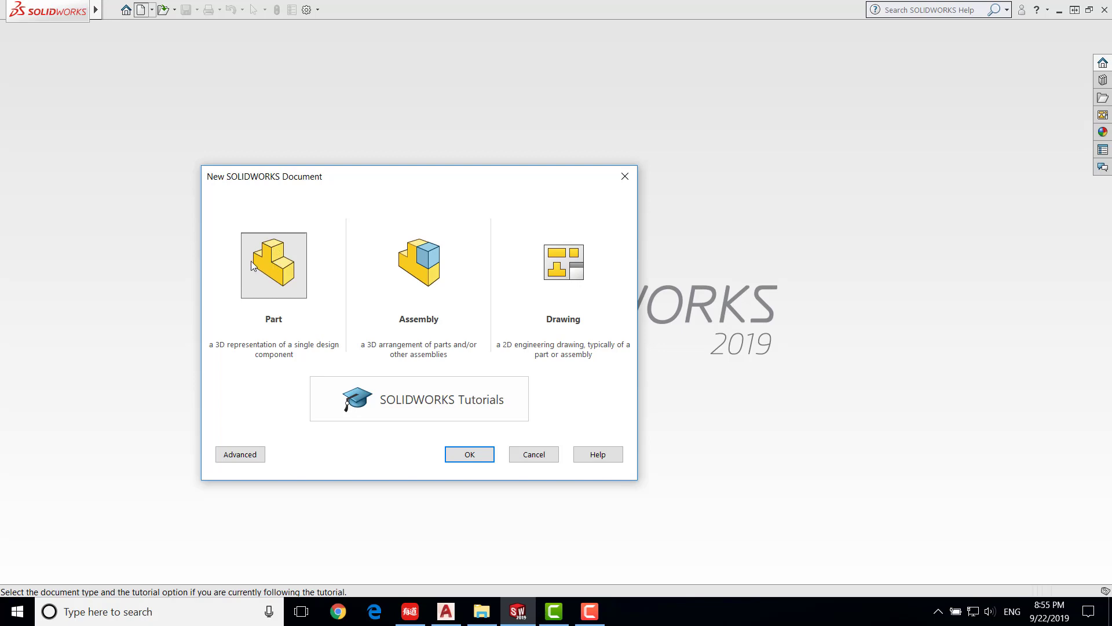
click(469, 458)
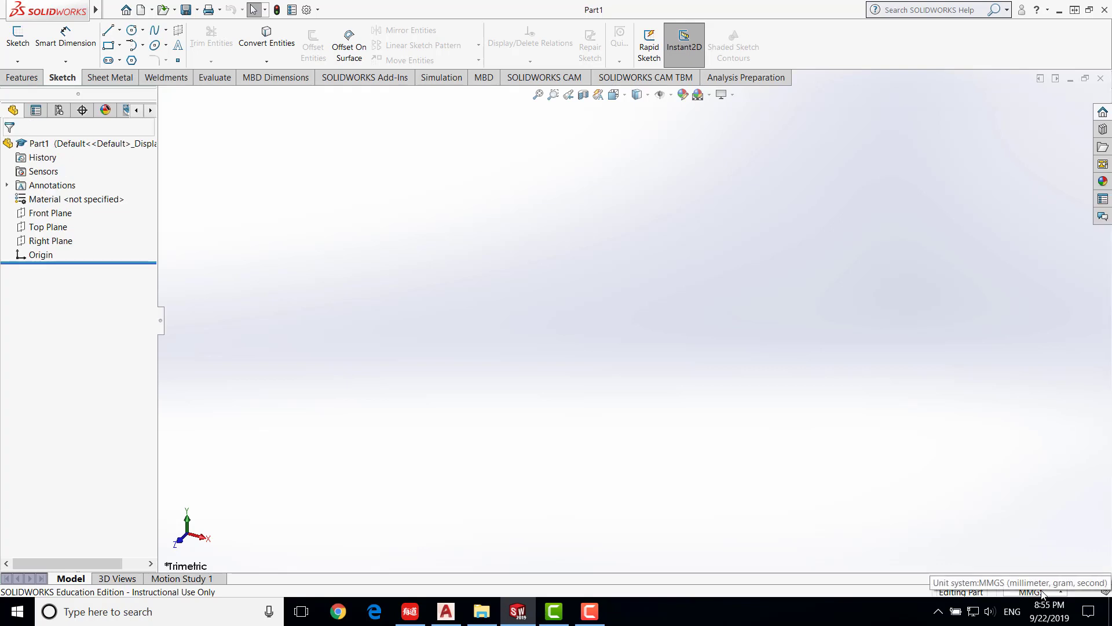
click(1043, 593)
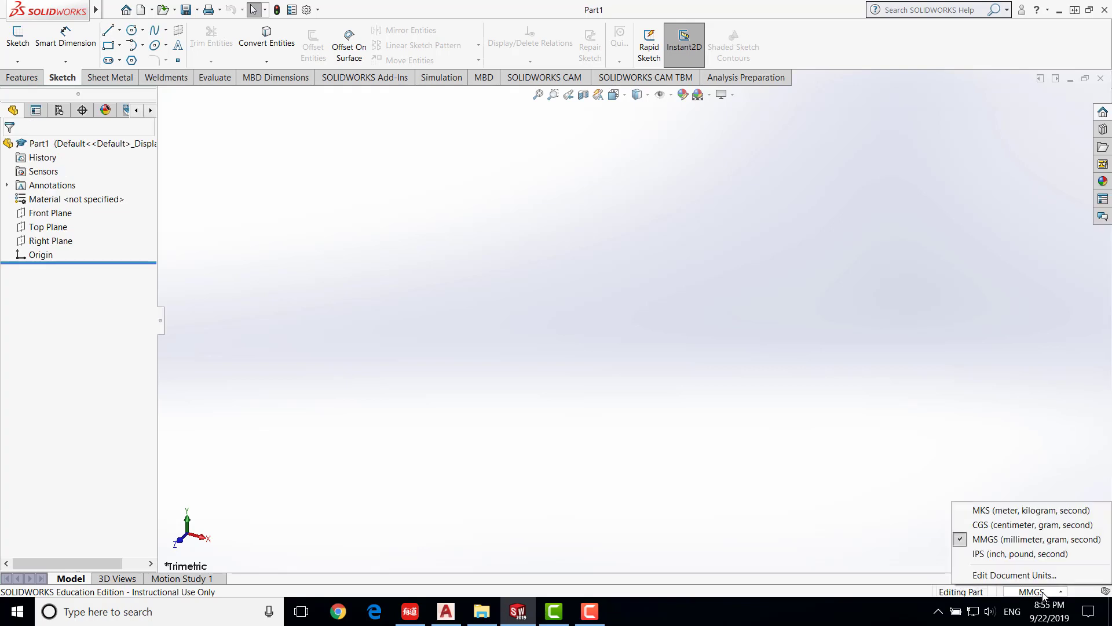
click(992, 557)
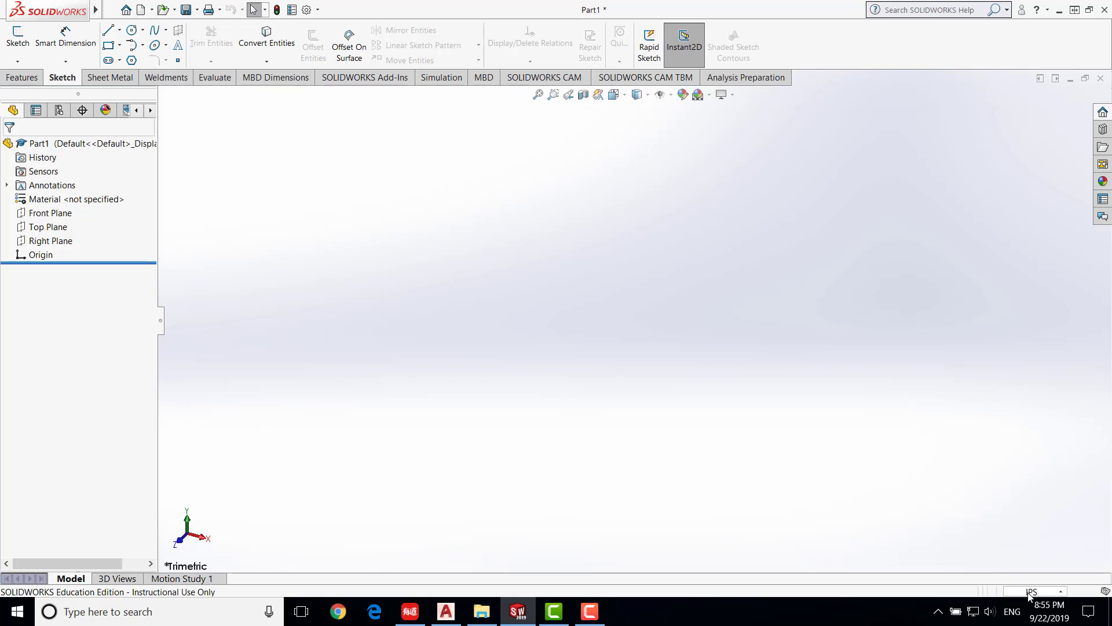
- Start a sketch on the Right Plane
click(11, 39)
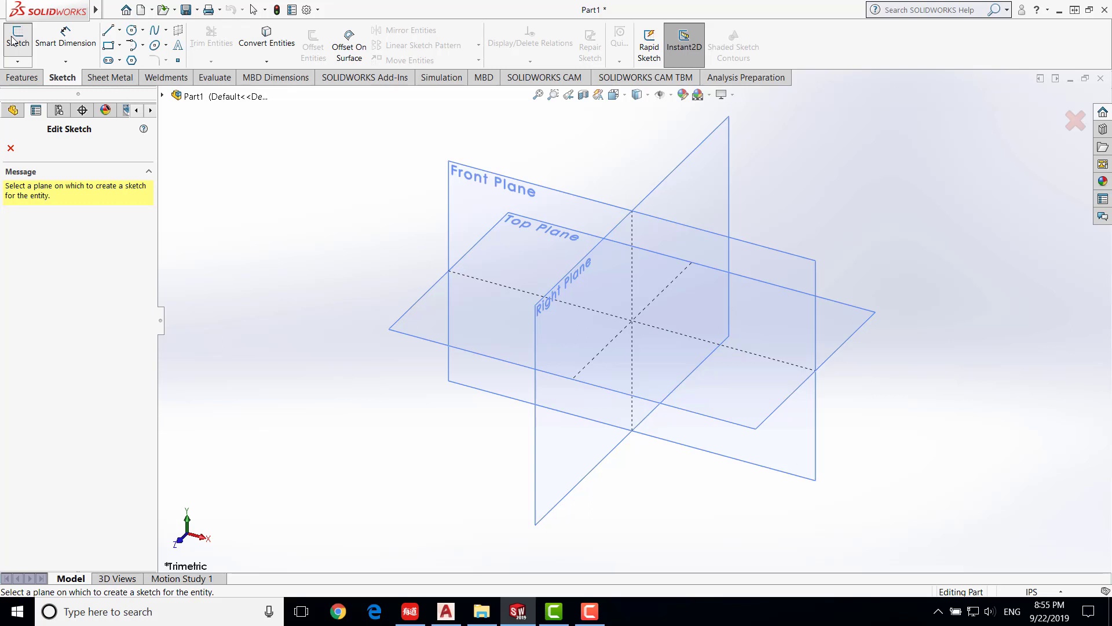
key(F10)
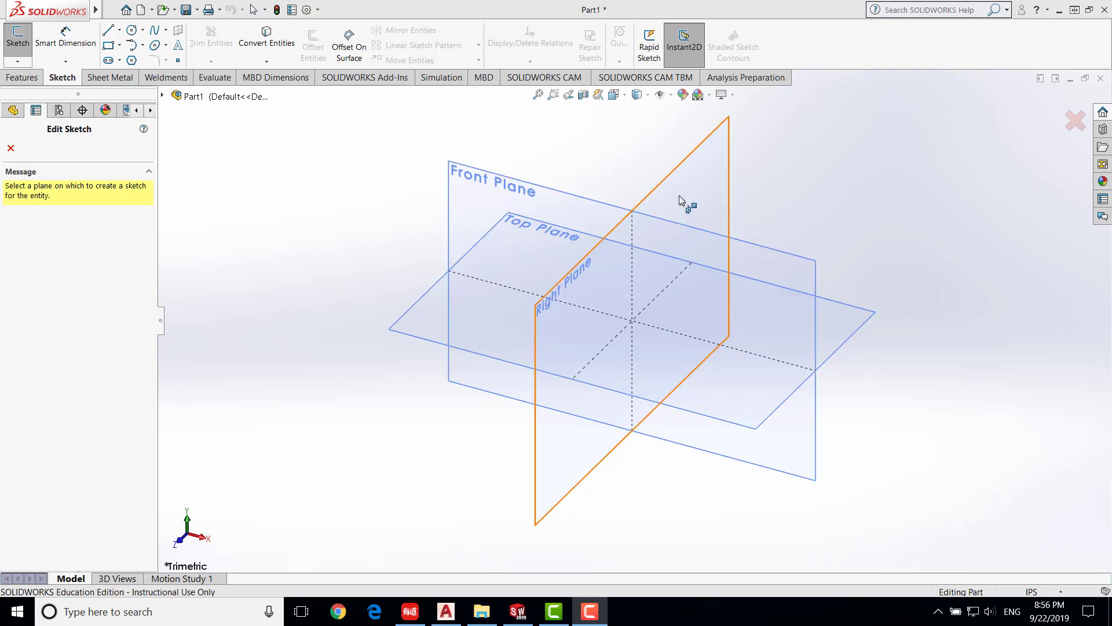
click(583, 272)
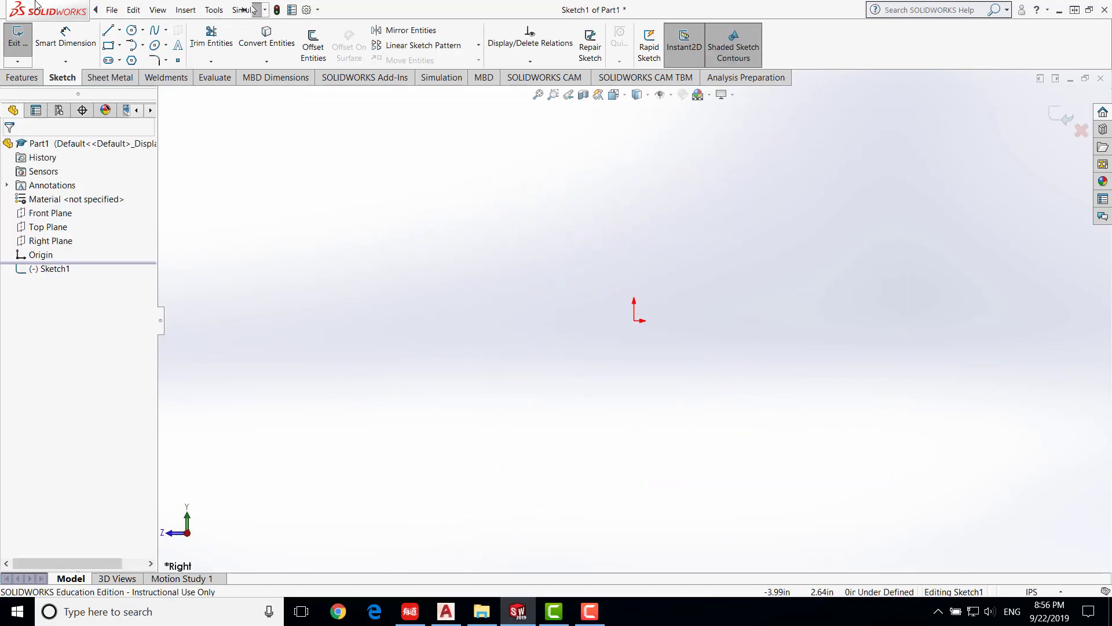
- Sketch a circle centred on the origin with a diameter of about 2.55 in
click(132, 32)
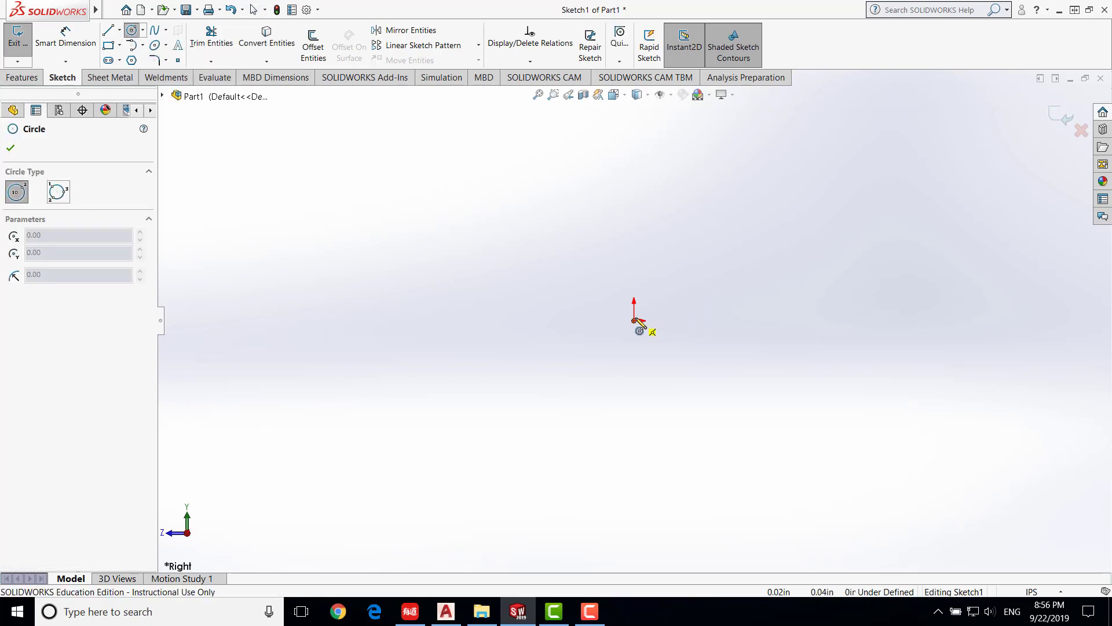
drag(636, 320, 675, 232)
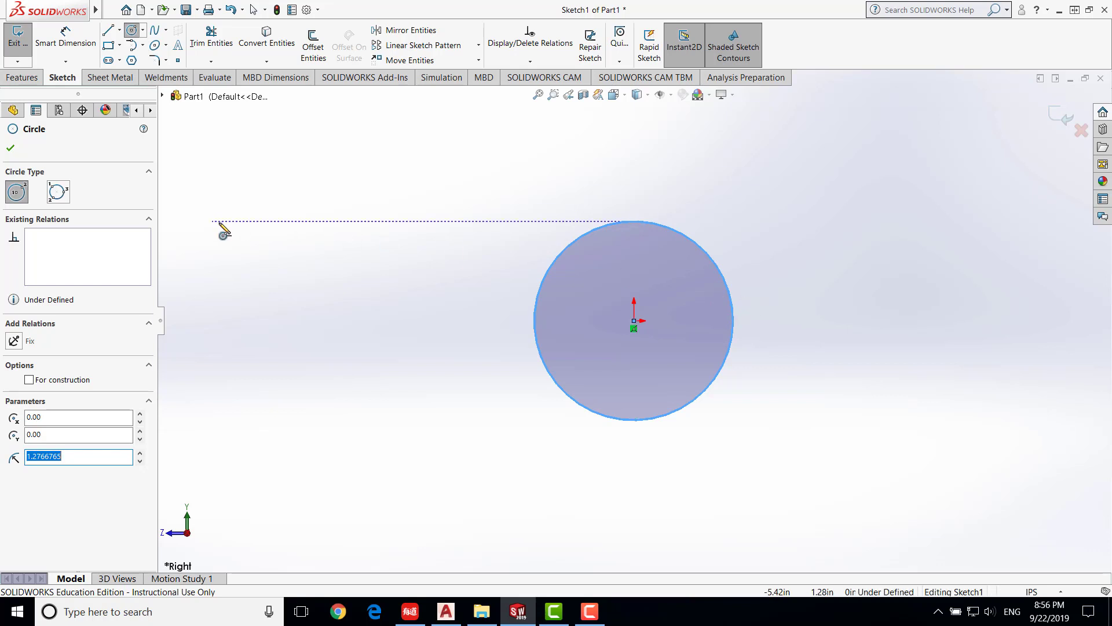
key(Escape)
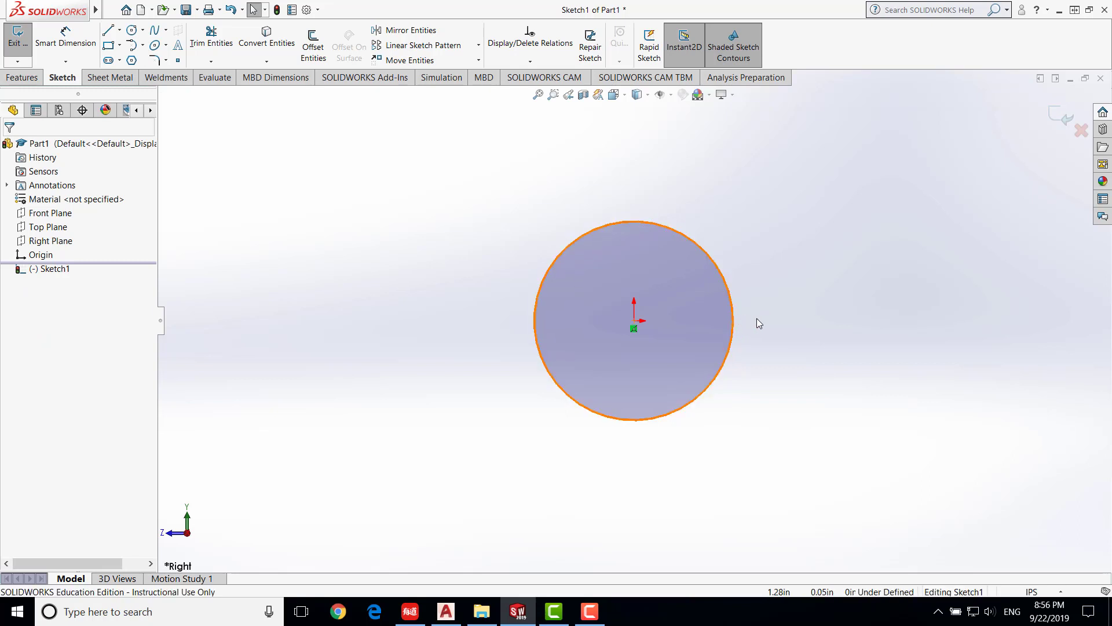
click(733, 319)
click(863, 497)
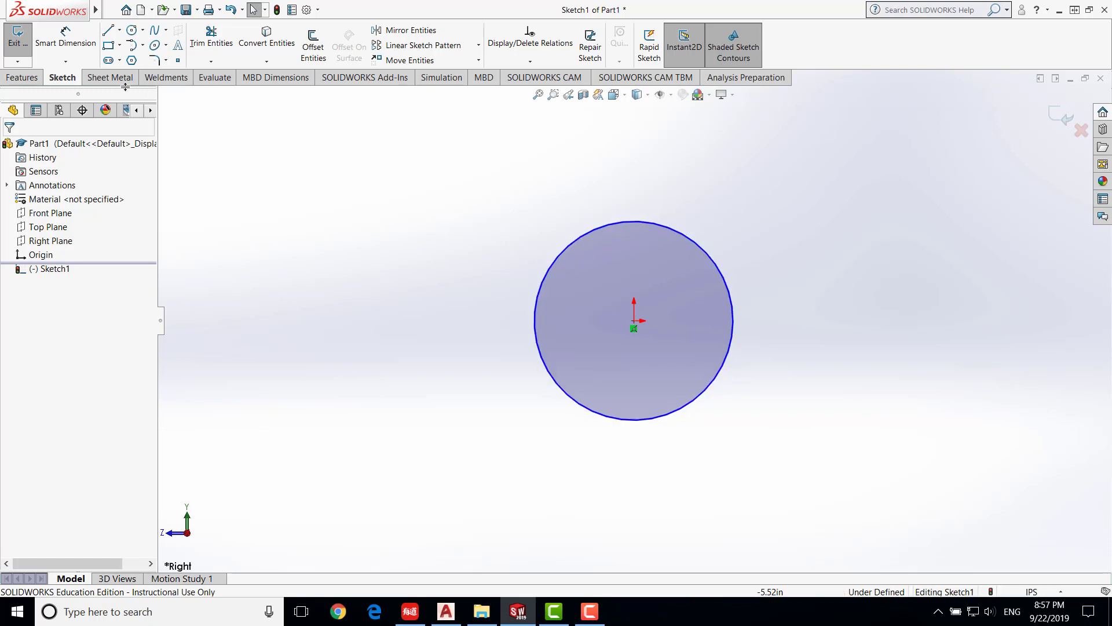
- Dimension the circle's diameter to 1 in
click(68, 45)
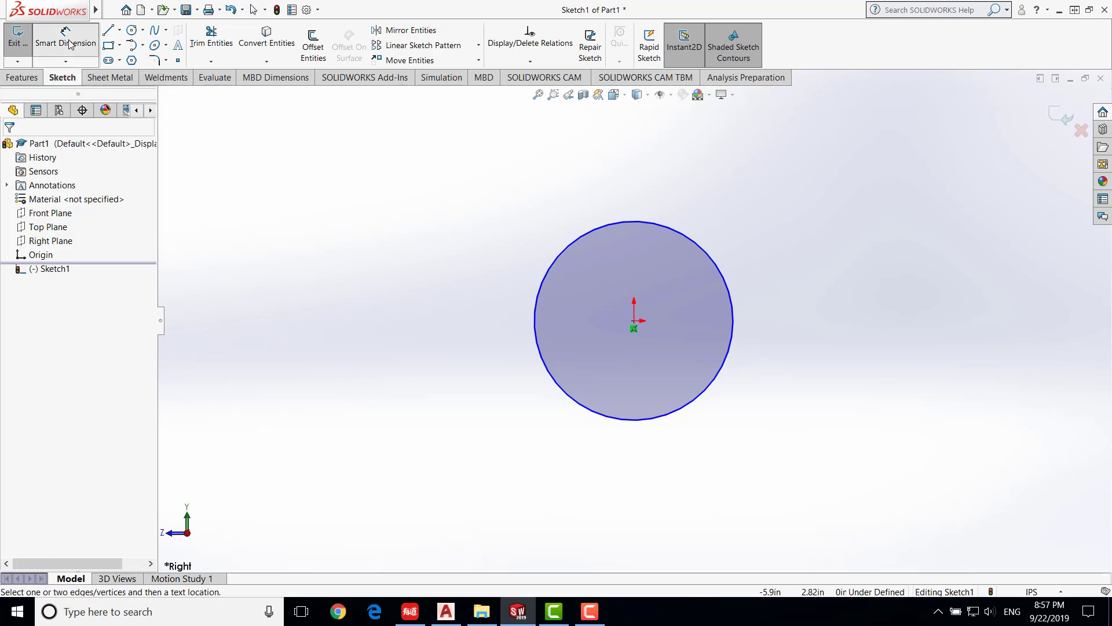
click(726, 278)
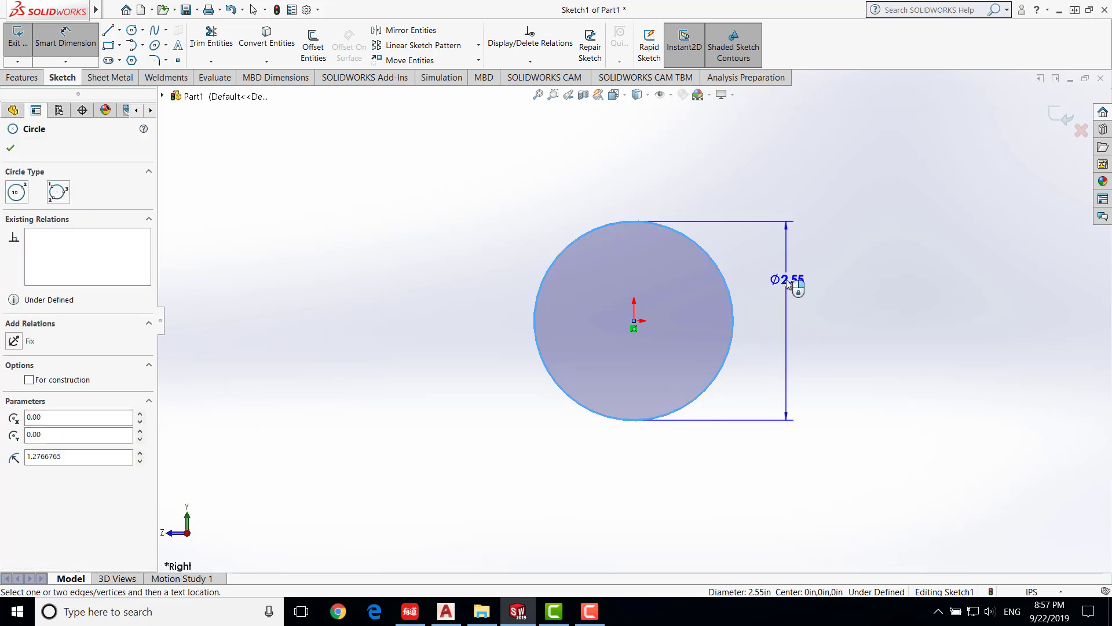
click(787, 282)
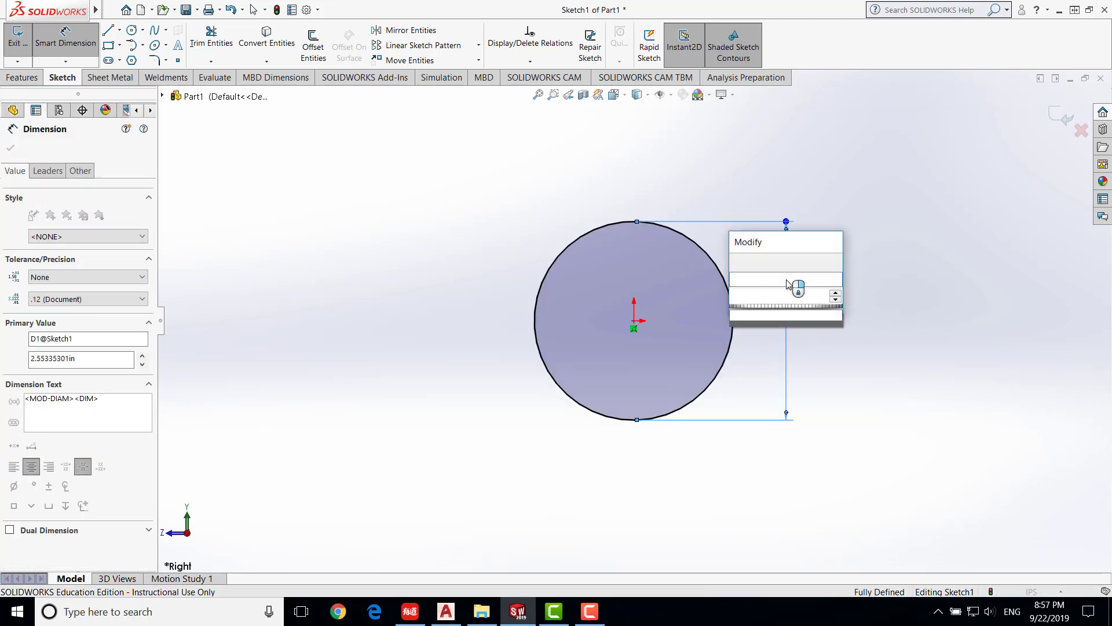
key(Return)
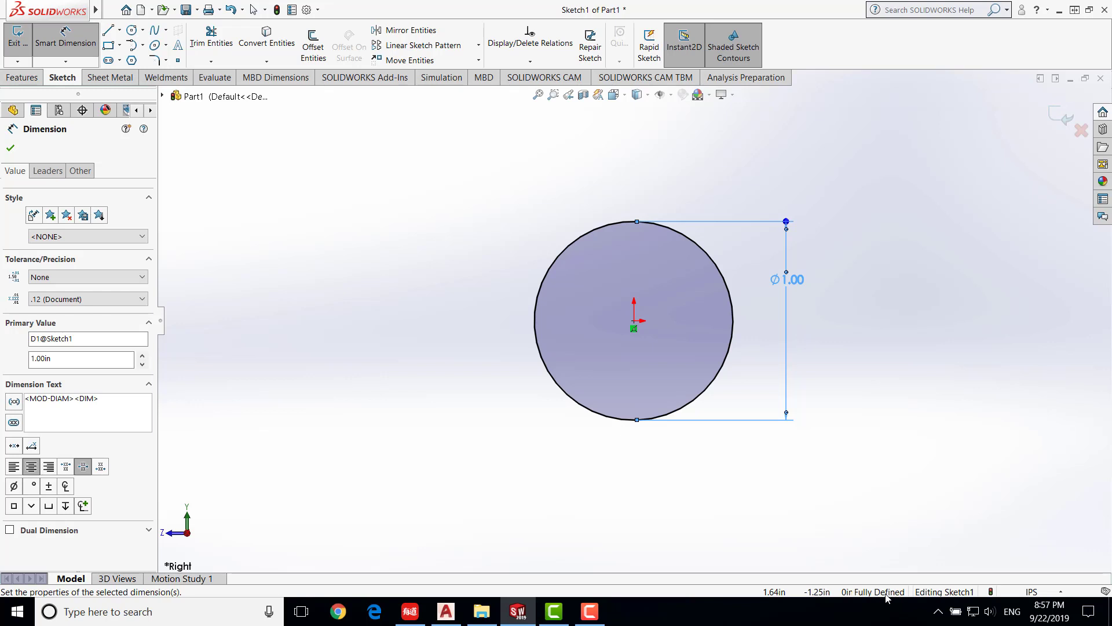
- Save the part as Hole in the HoleShaftAssembly folder under 19SP, 1020, 2Lab, SolidWorks
click(185, 10)
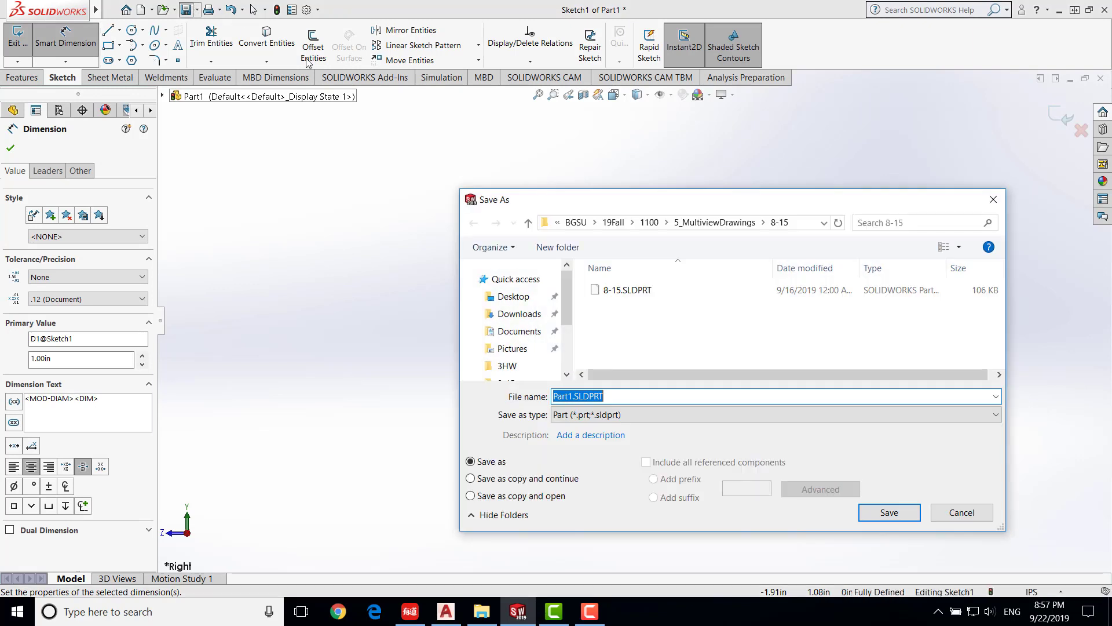
click(613, 223)
scroll(643, 353, down, 1)
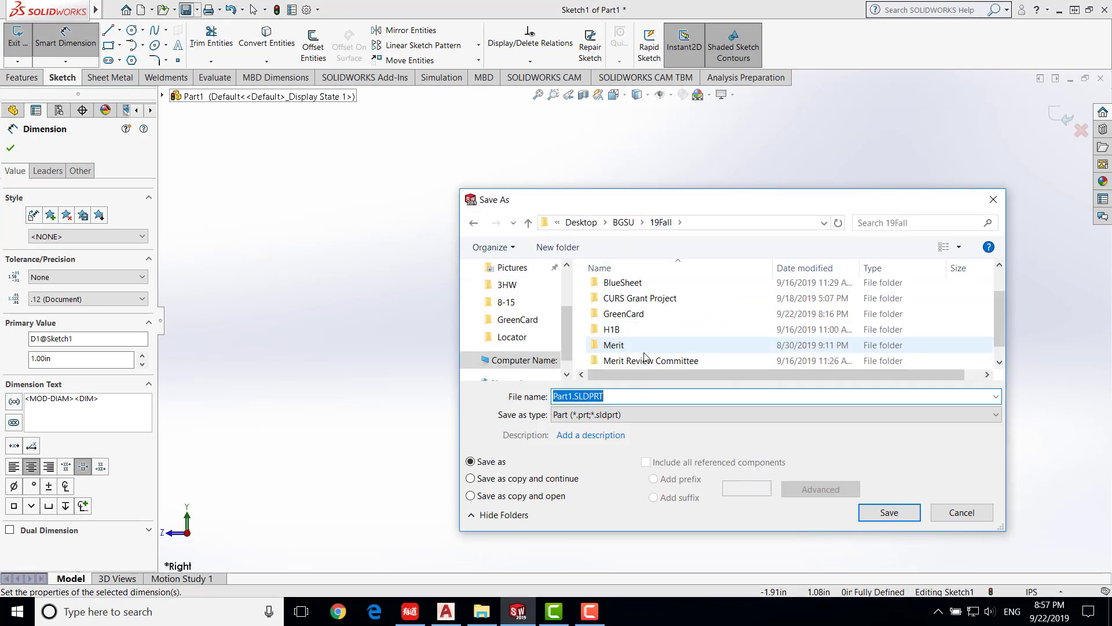
scroll(666, 345, up, 1)
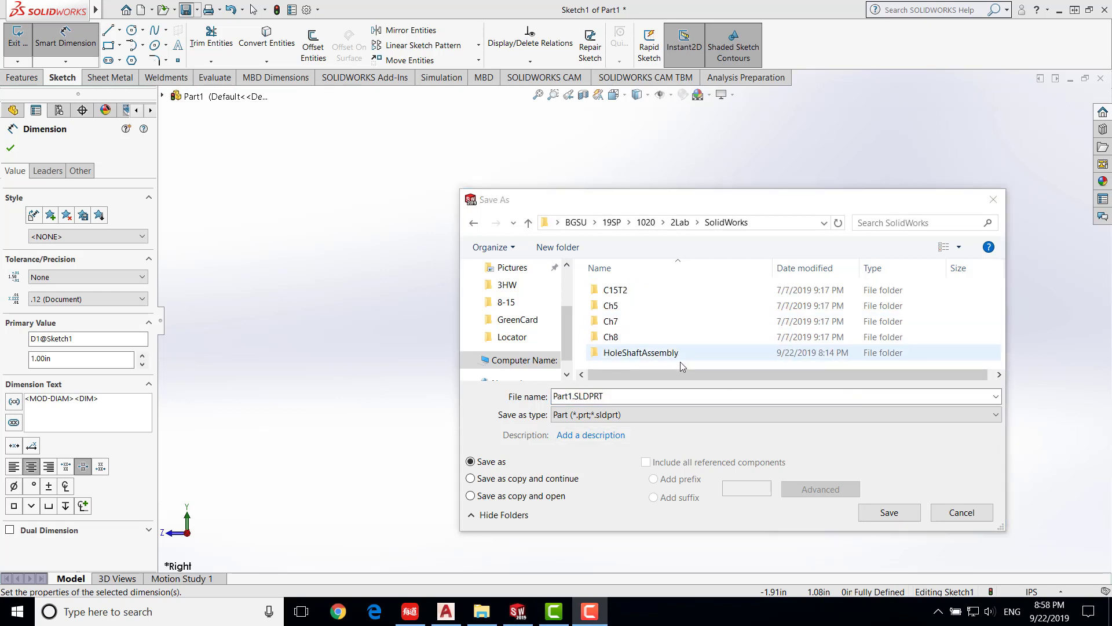
double_click(646, 353)
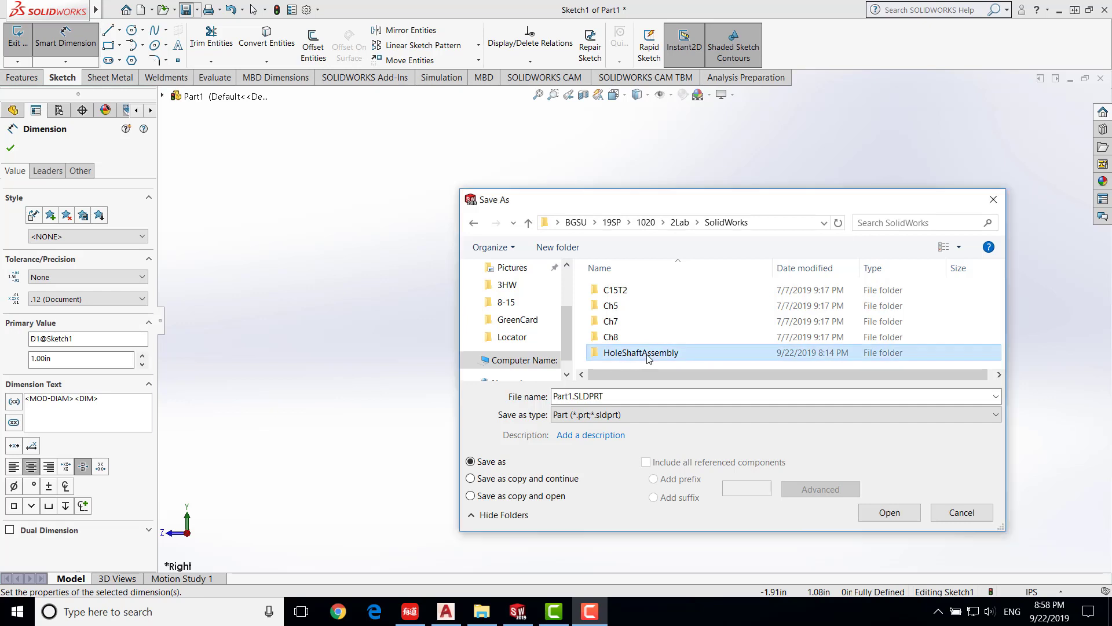
click(579, 395)
text(Hole)
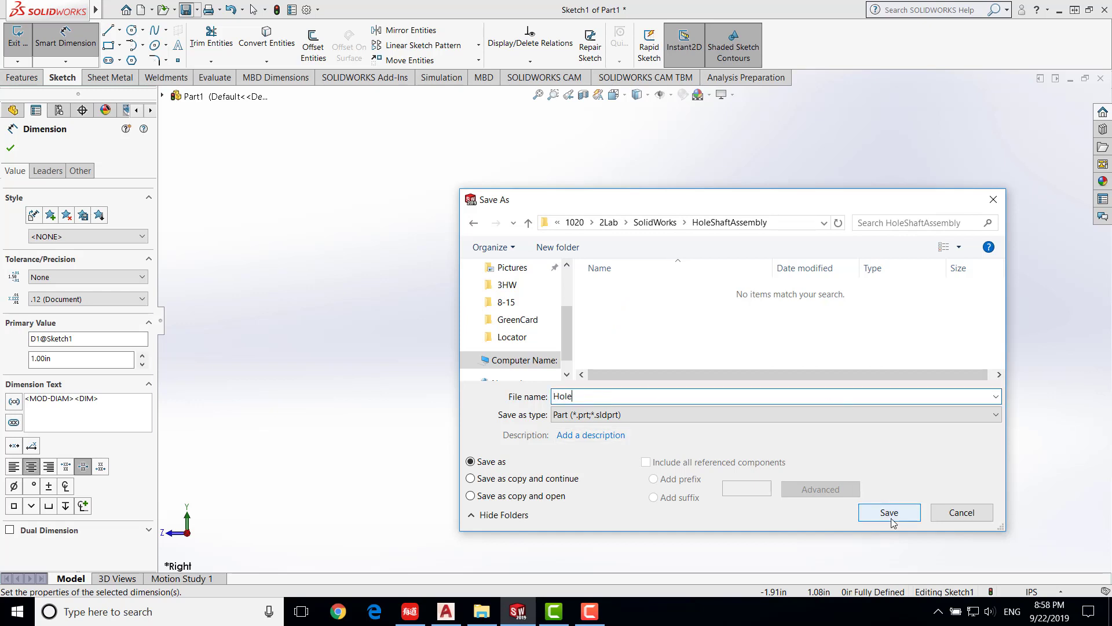
click(892, 515)
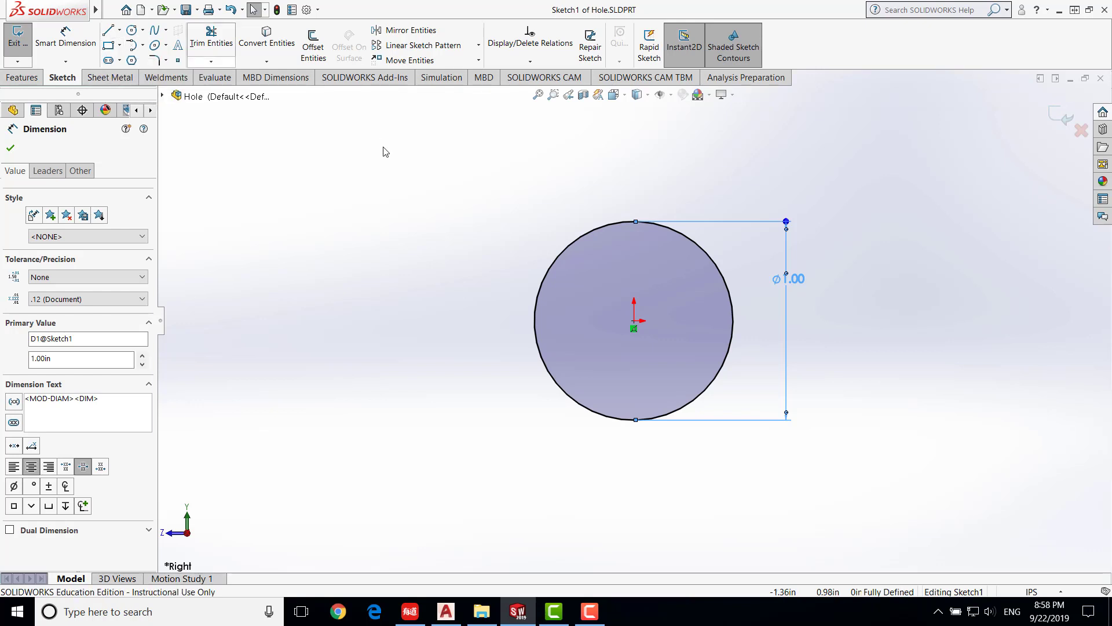
click(474, 176)
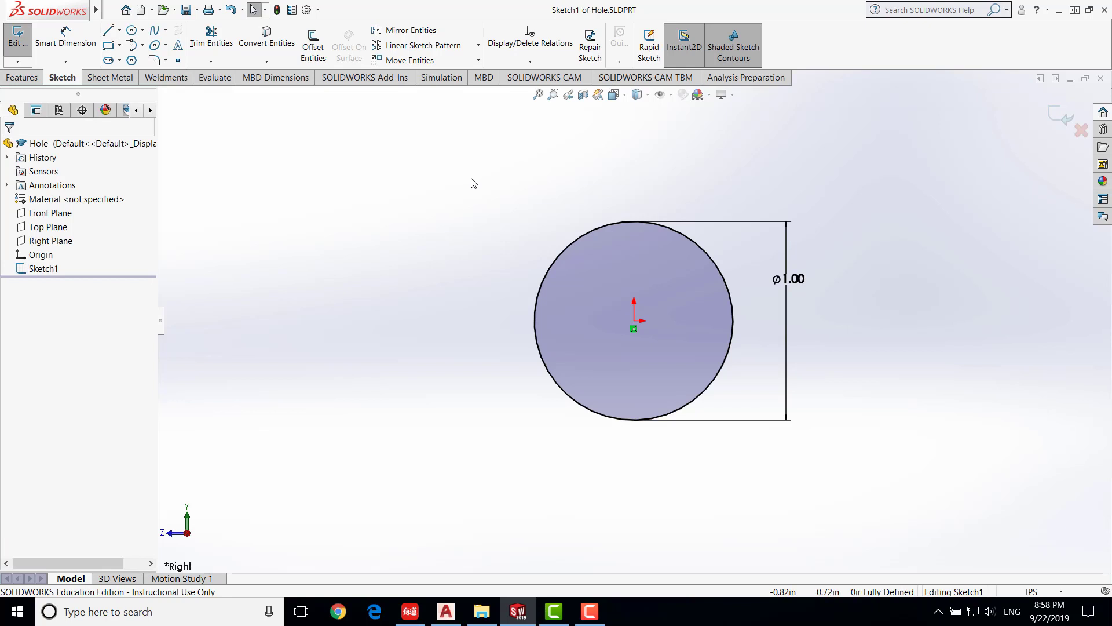
- Sketch a corner rectangle about 1.64 in wide and 1.5 in high around the circle
click(108, 45)
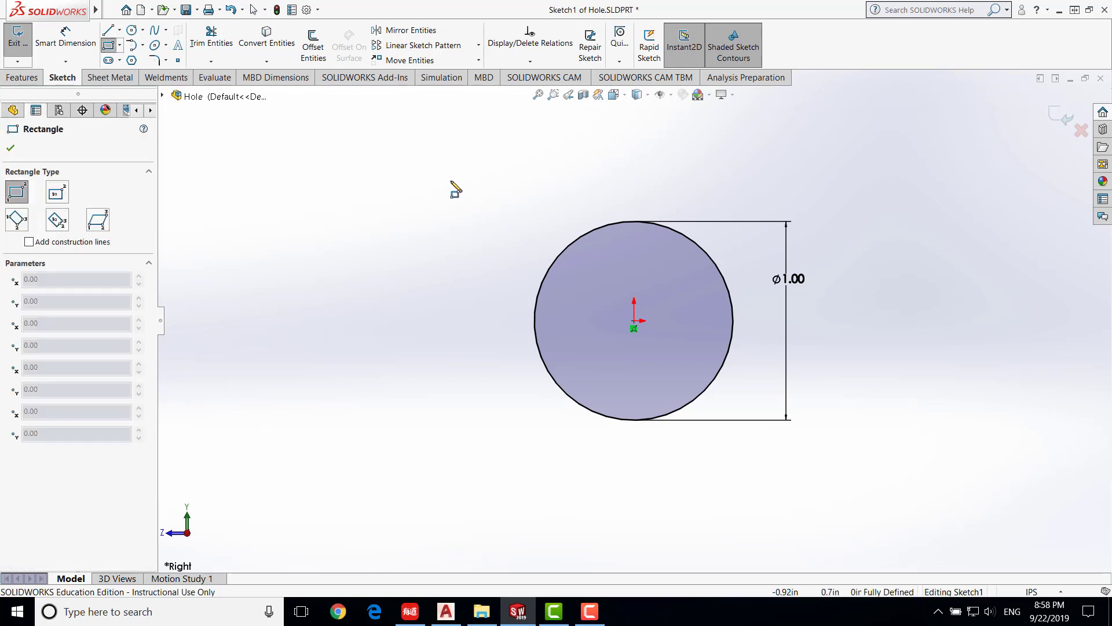
click(487, 174)
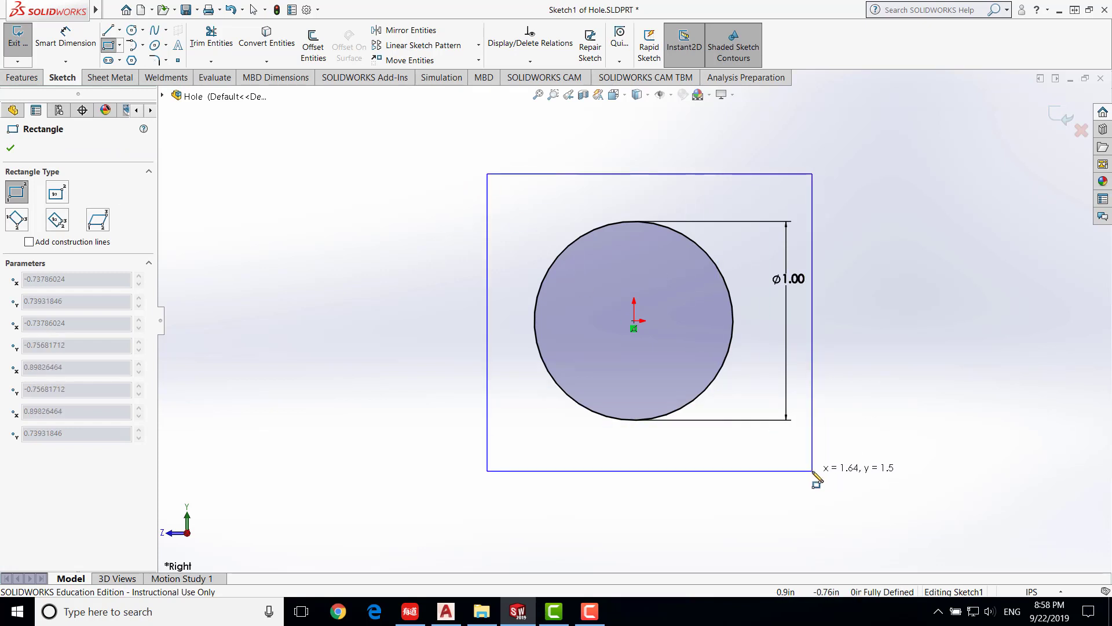
click(812, 470)
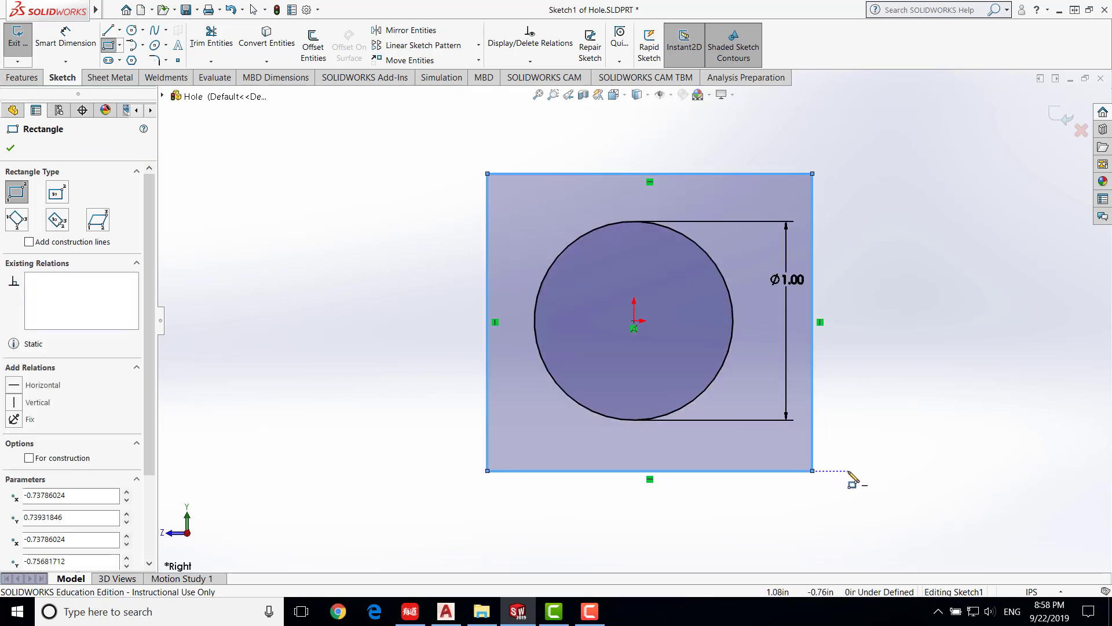
key(Escape)
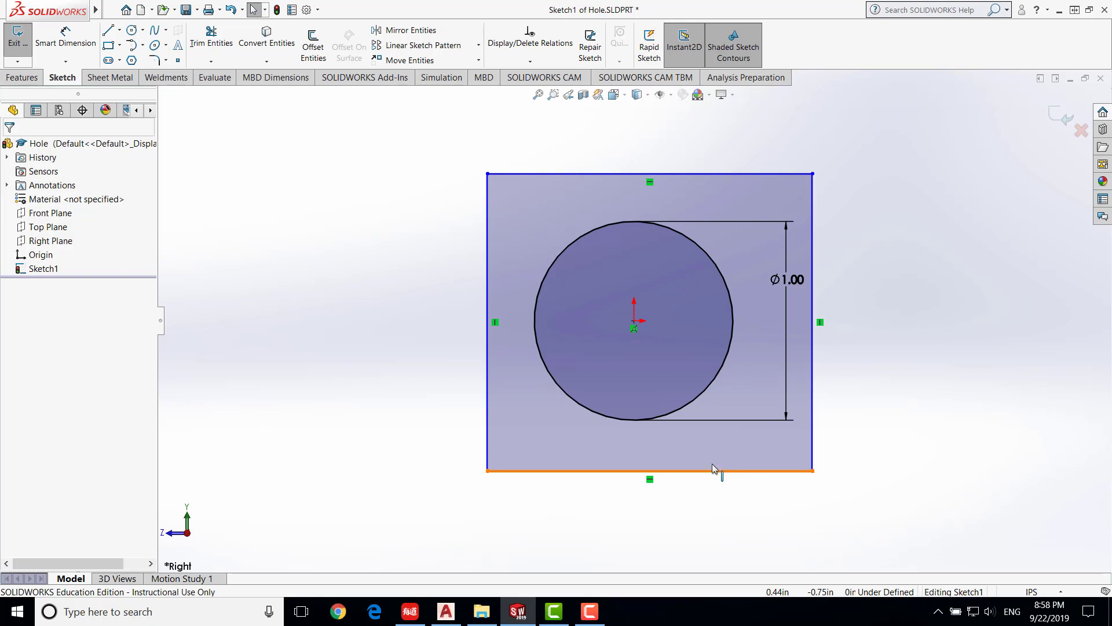
- Dimension the rectangle to 2 in wide and 2 in high
click(74, 49)
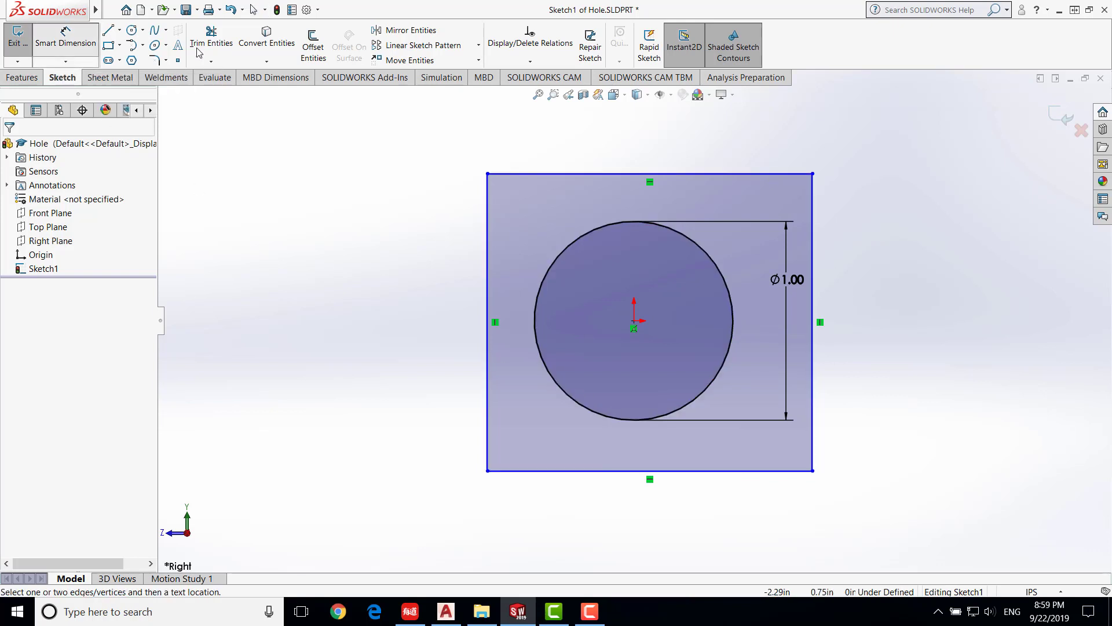
click(719, 174)
click(652, 139)
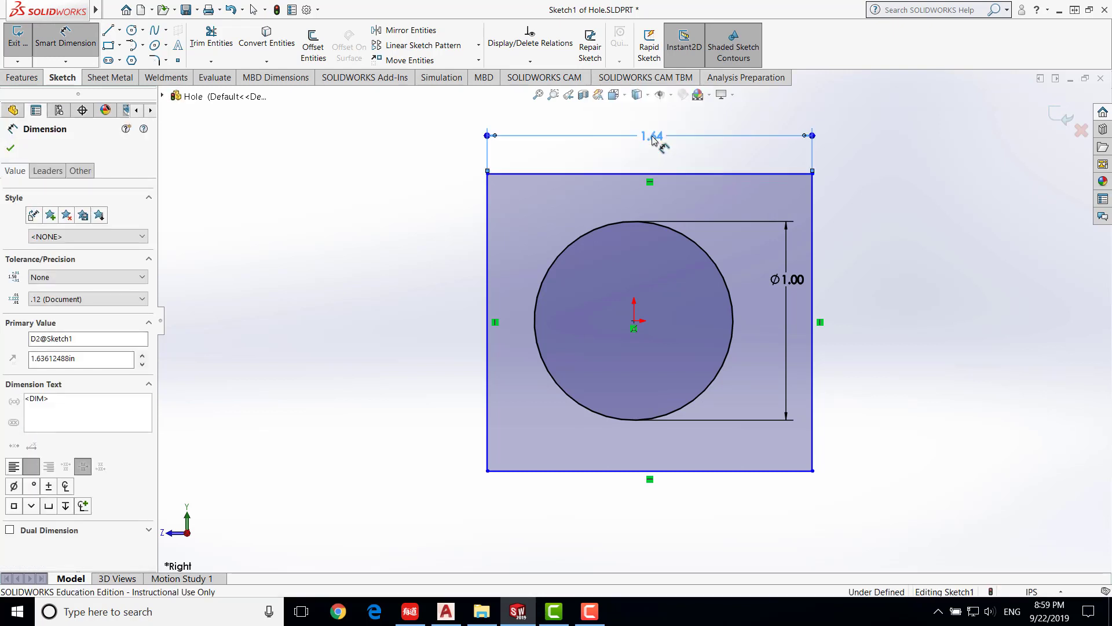
text(2)
key(Return)
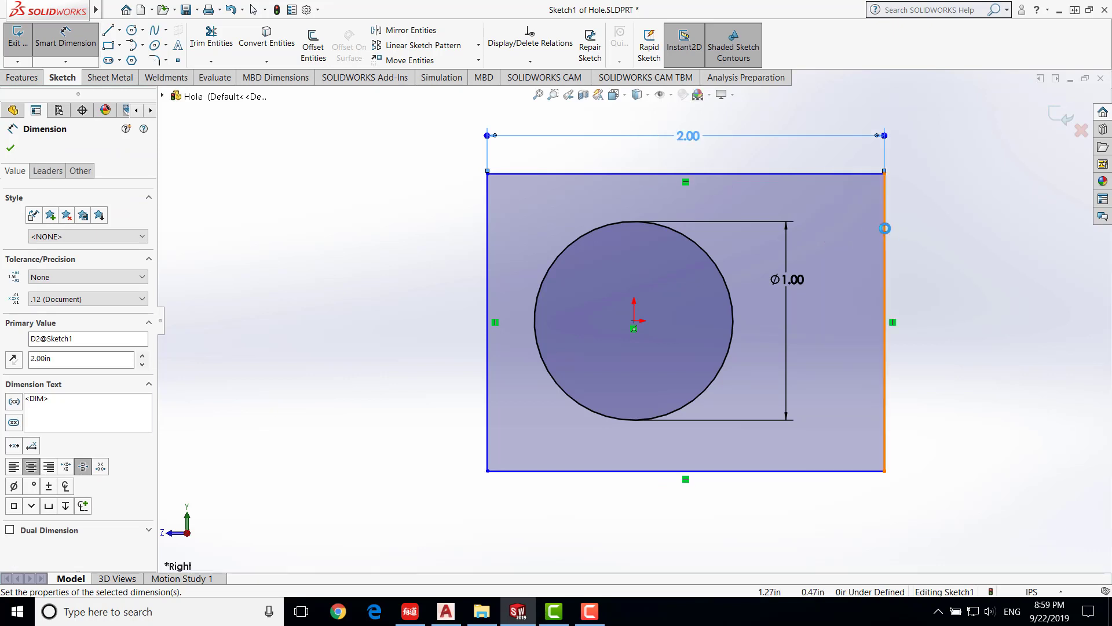
click(885, 230)
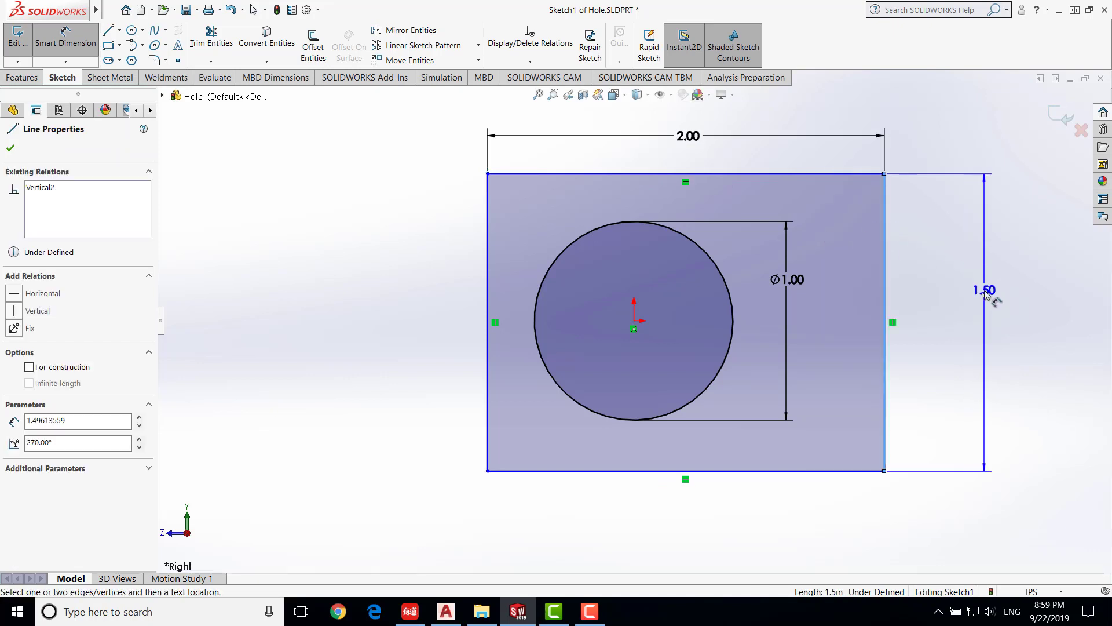
click(985, 290)
key(Return)
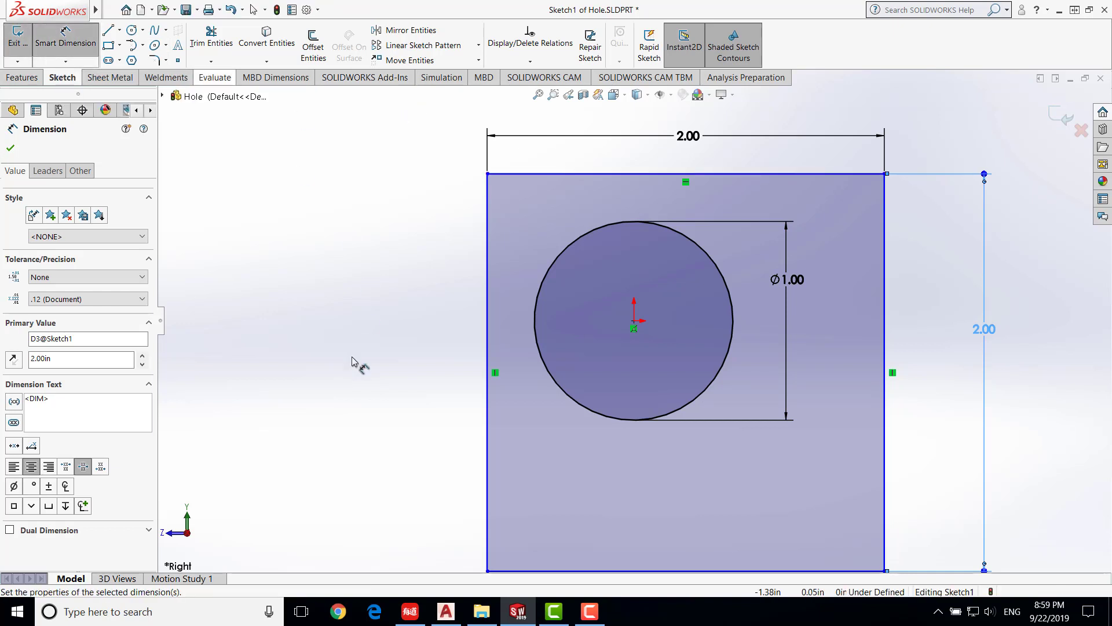
key(Escape)
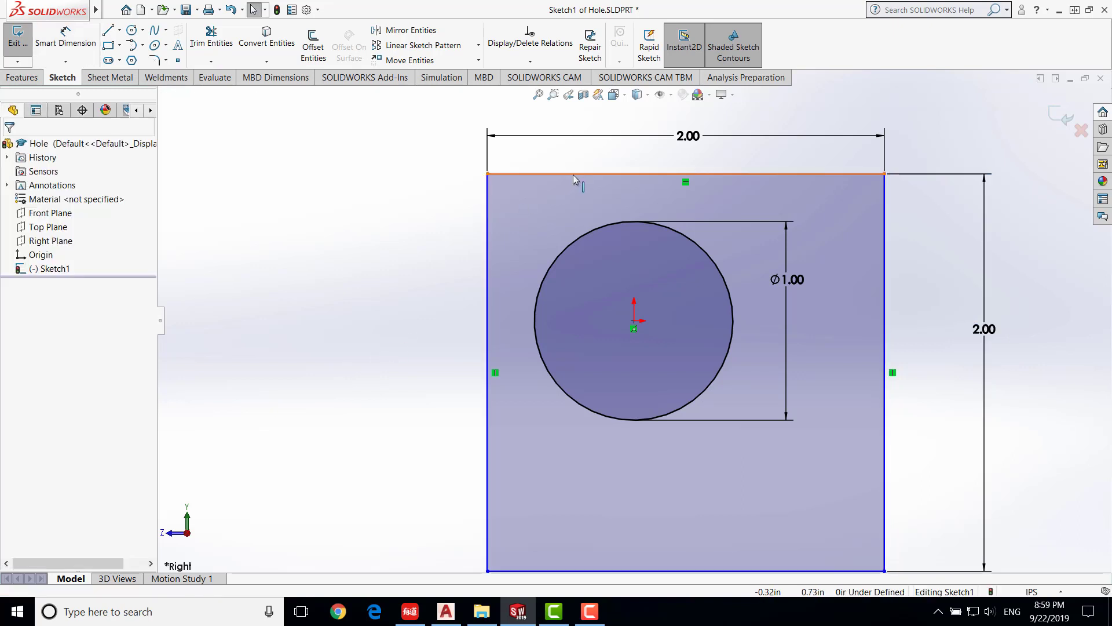
- Move the rectangle's top and right edges so the square sits roughly centred around the circle
drag(573, 179, 560, 147)
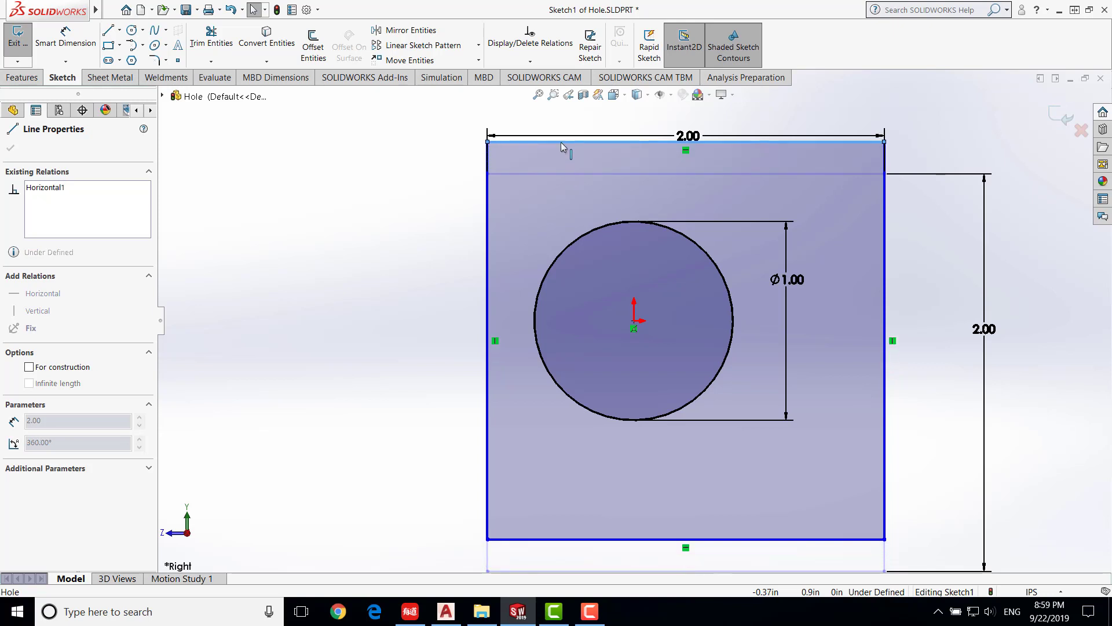
drag(884, 283, 838, 294)
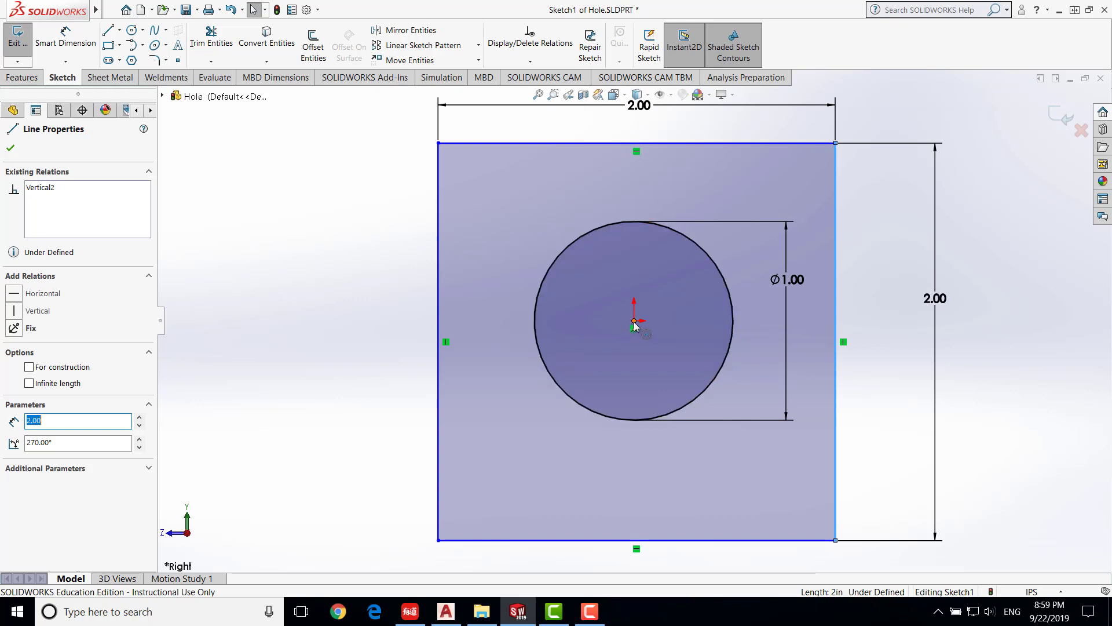
mouse_move(709, 143)
mouse_down()
mouse_move(717, 197)
mouse_move(716, 149)
mouse_up()
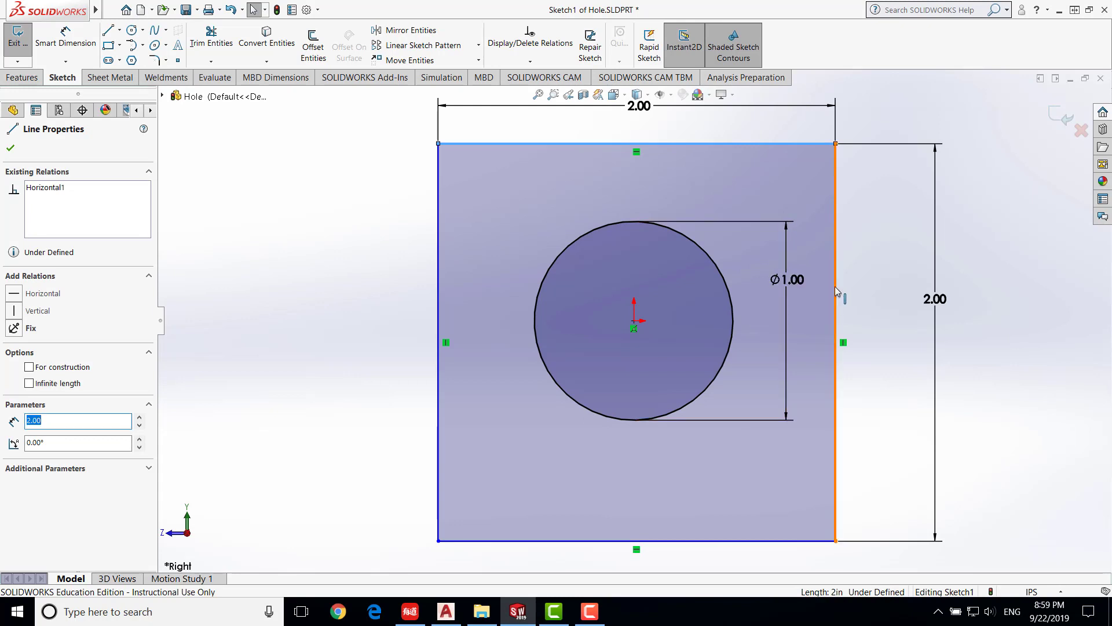
- Shift the square's right edge outward and dimension the horizontal distance from the circle's centre to the lower-right corner at 1 in
drag(836, 292, 877, 296)
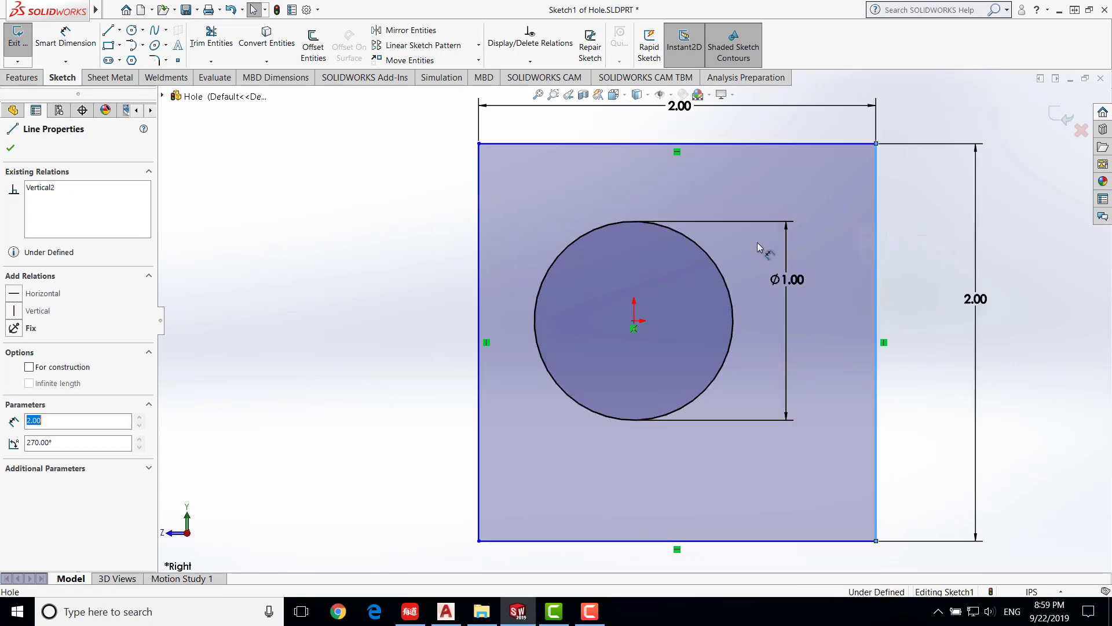
click(65, 35)
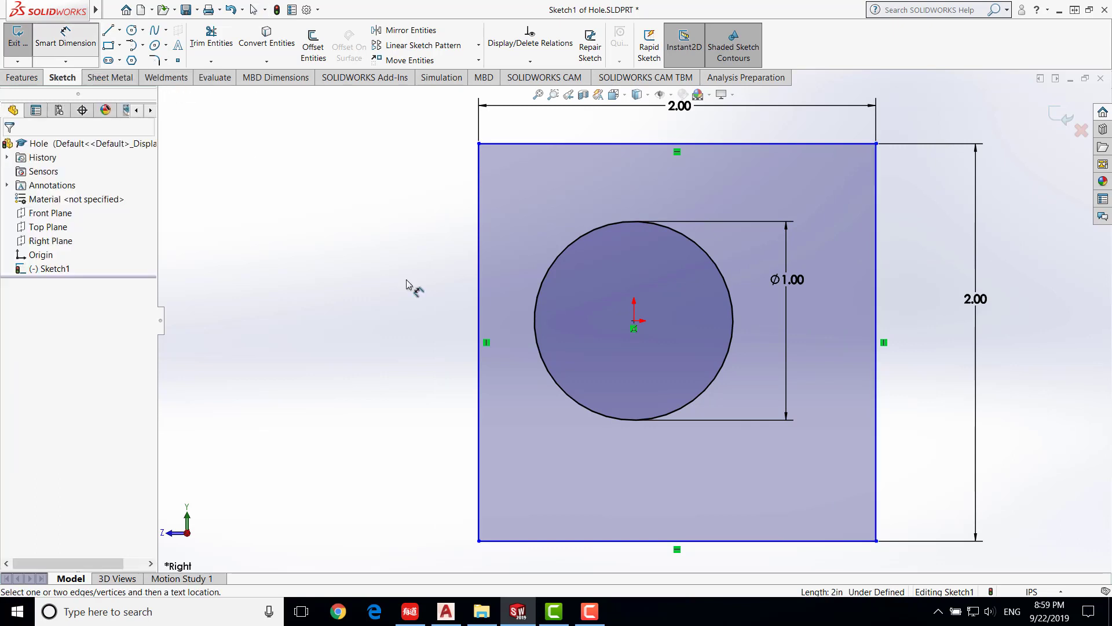
click(636, 323)
click(876, 541)
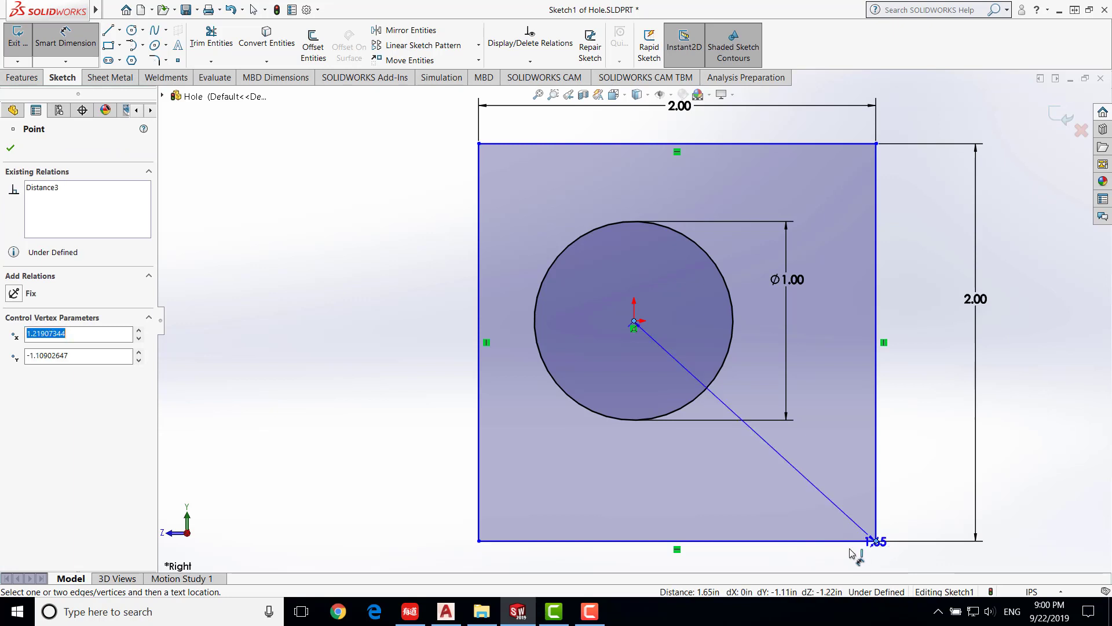
click(791, 563)
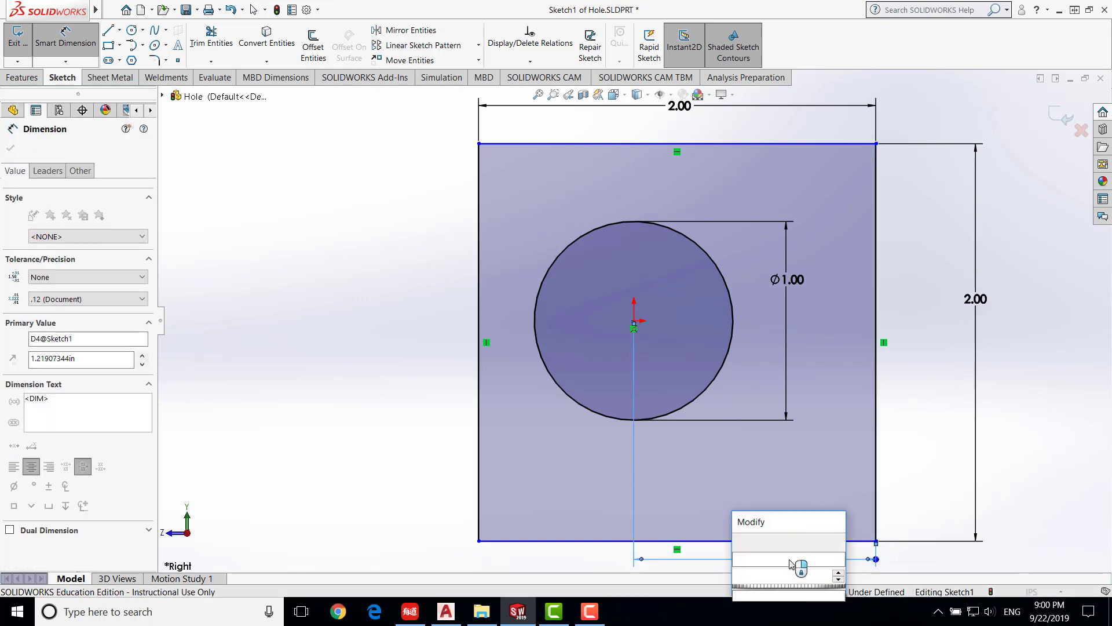
text(1)
key(Return)
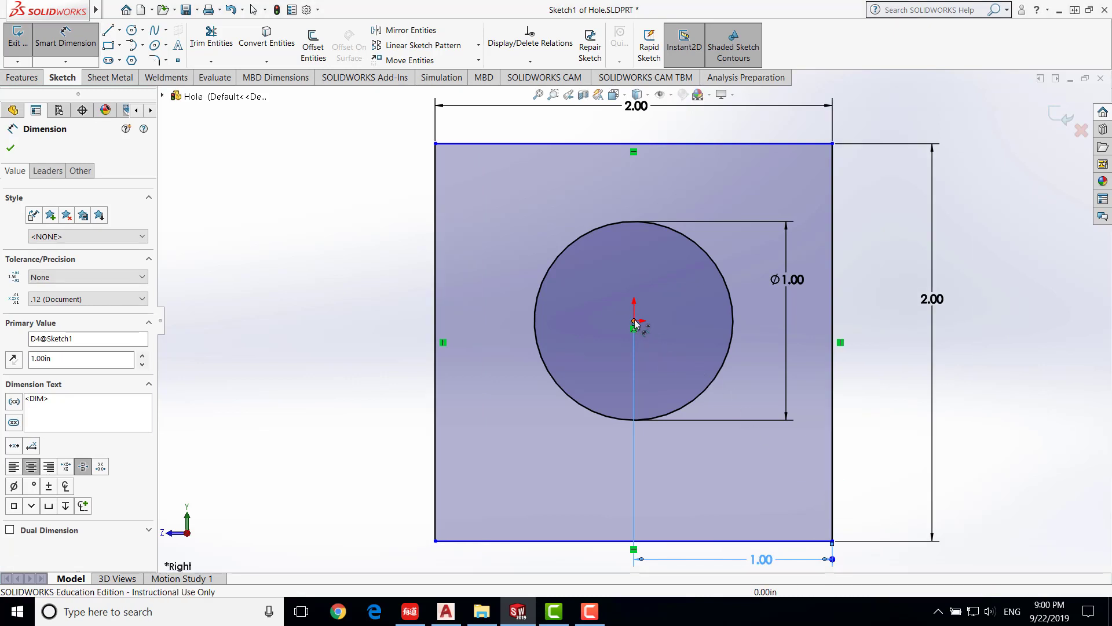
- Dimension the vertical distance from the circle's centre to the square's lower-right corner at 1 in
click(635, 324)
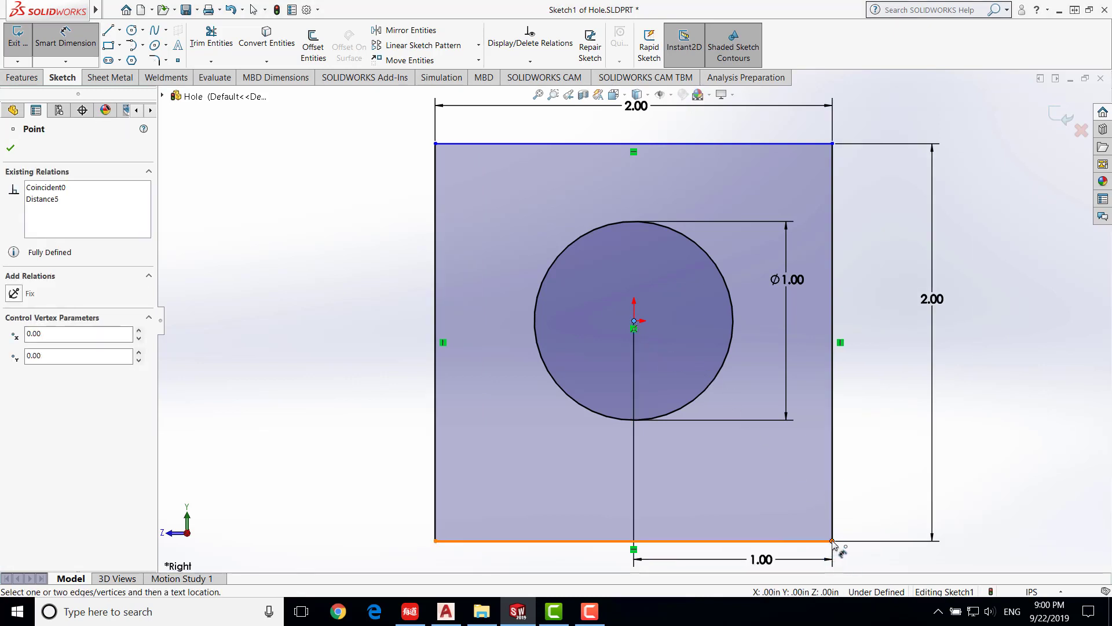
click(832, 540)
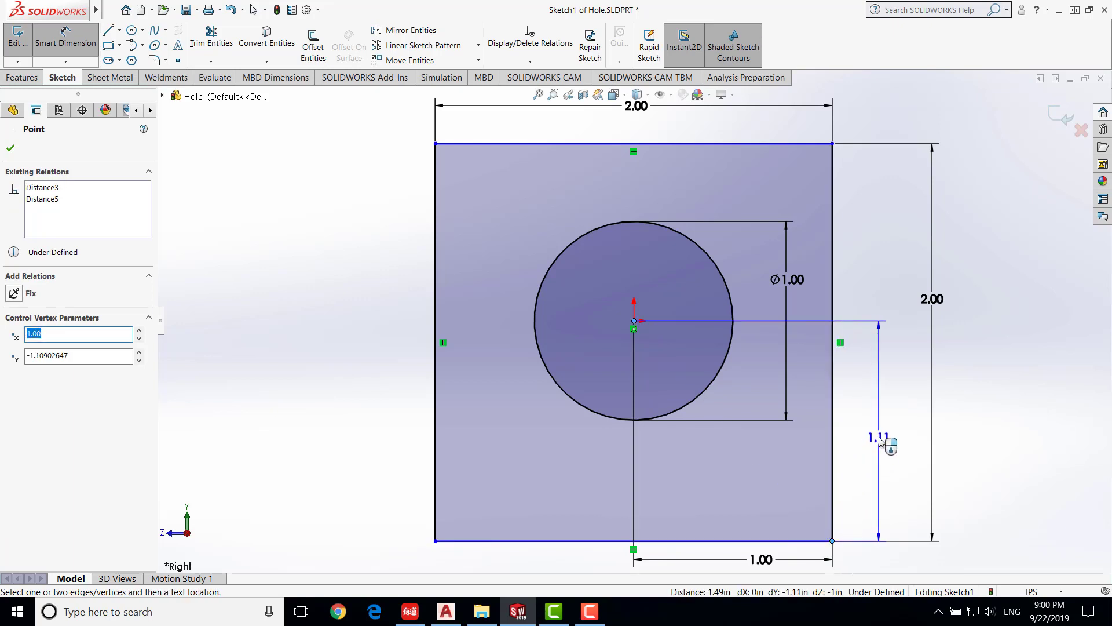
click(880, 440)
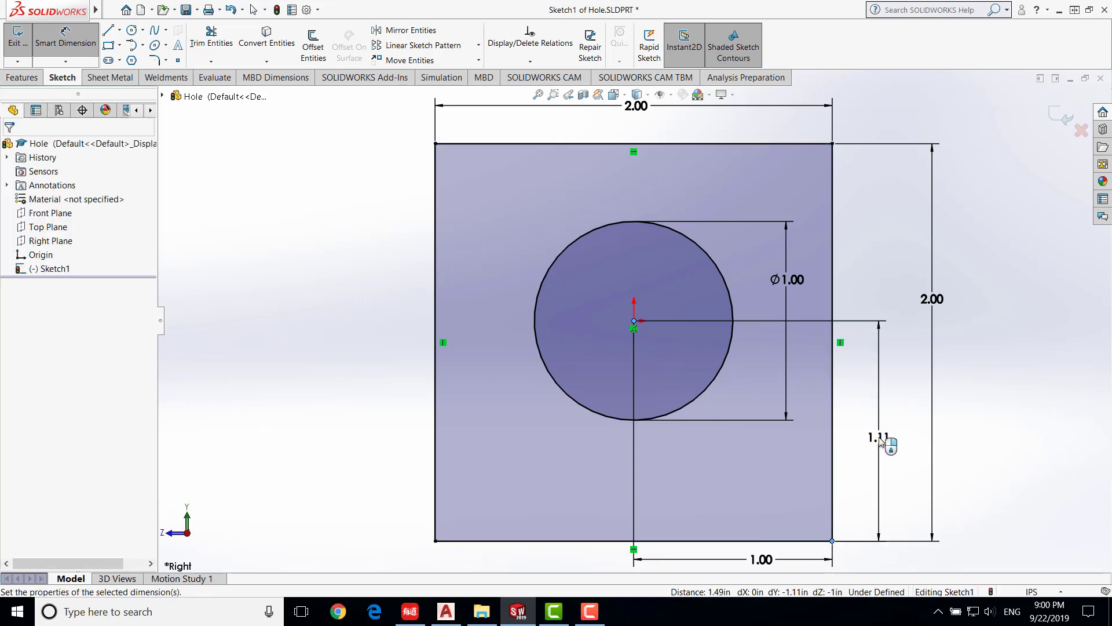
text(1.00in)
key(Return)
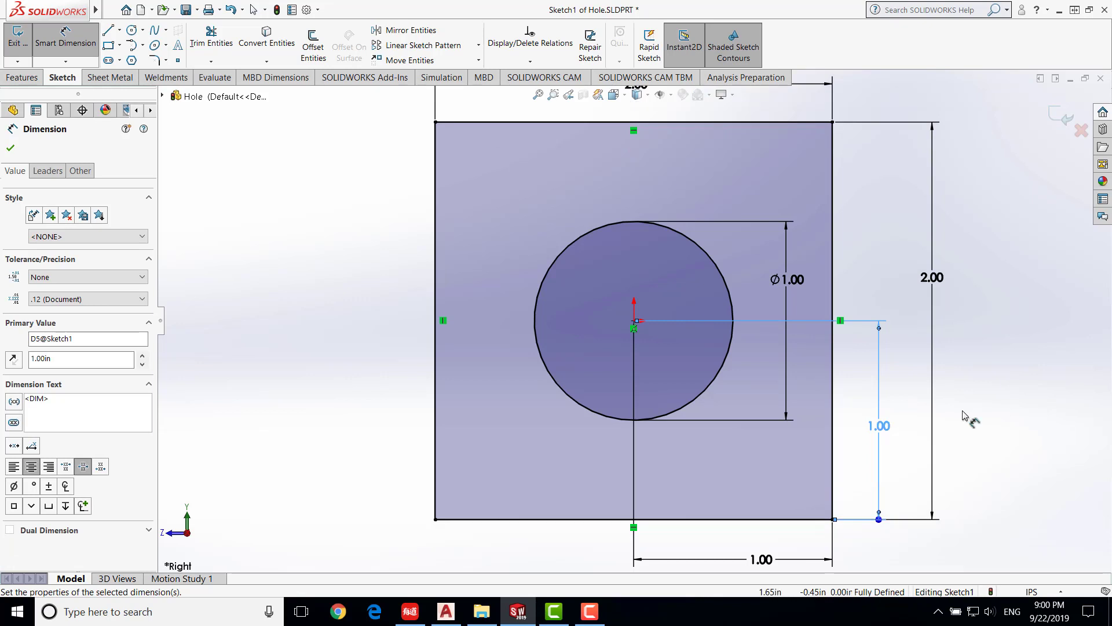
key(Escape)
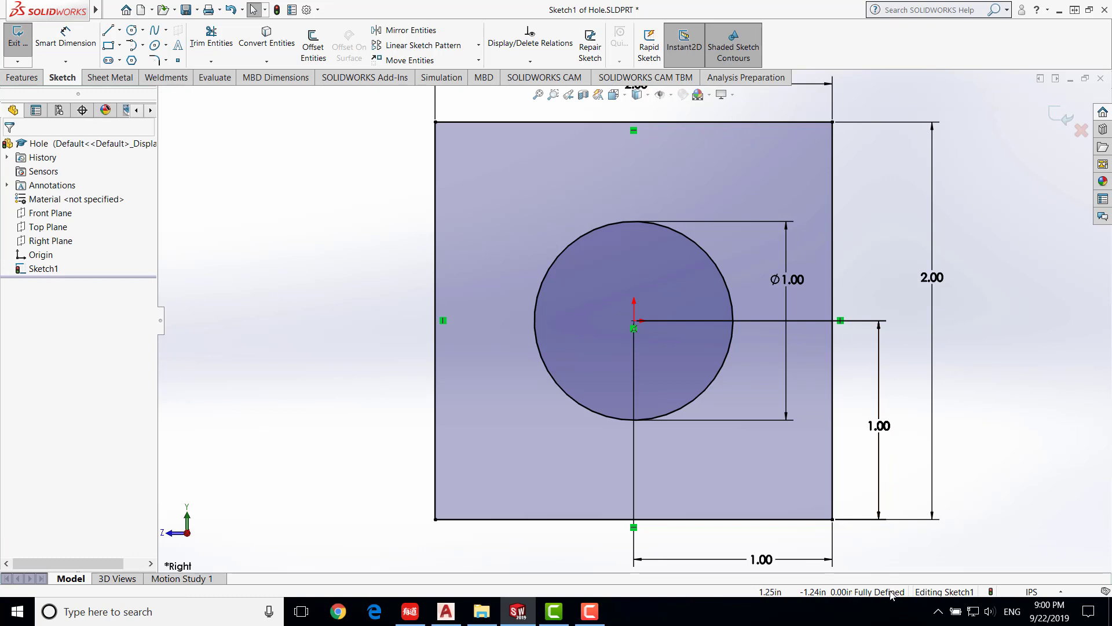
- Save the part with its dimensioned square-and-circle sketch
mouse_move(77, 16)
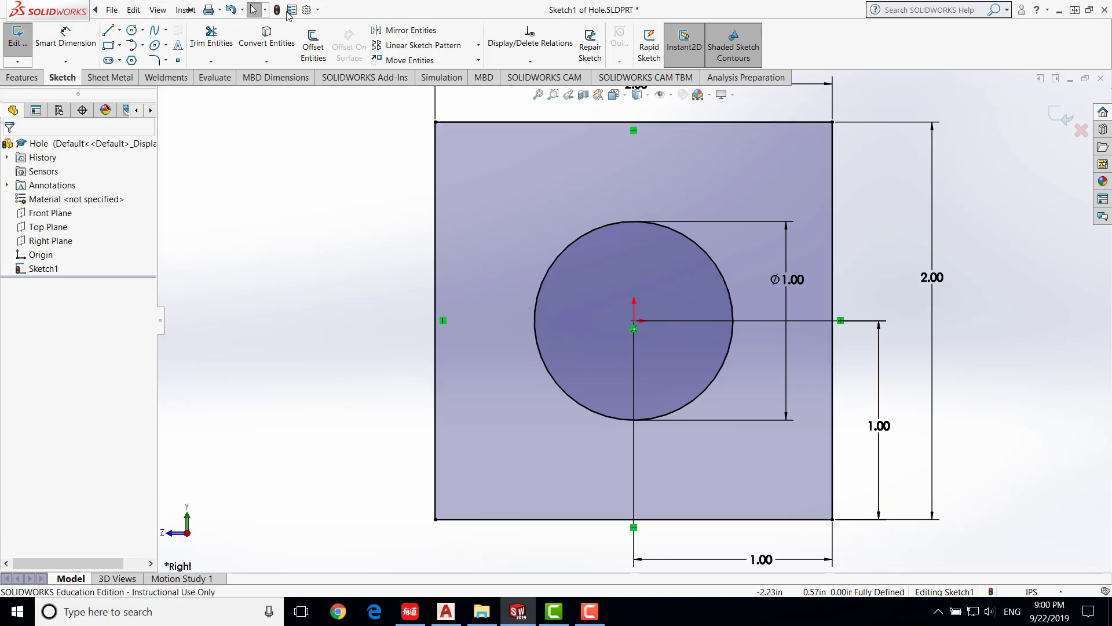
click(325, 10)
key(Escape)
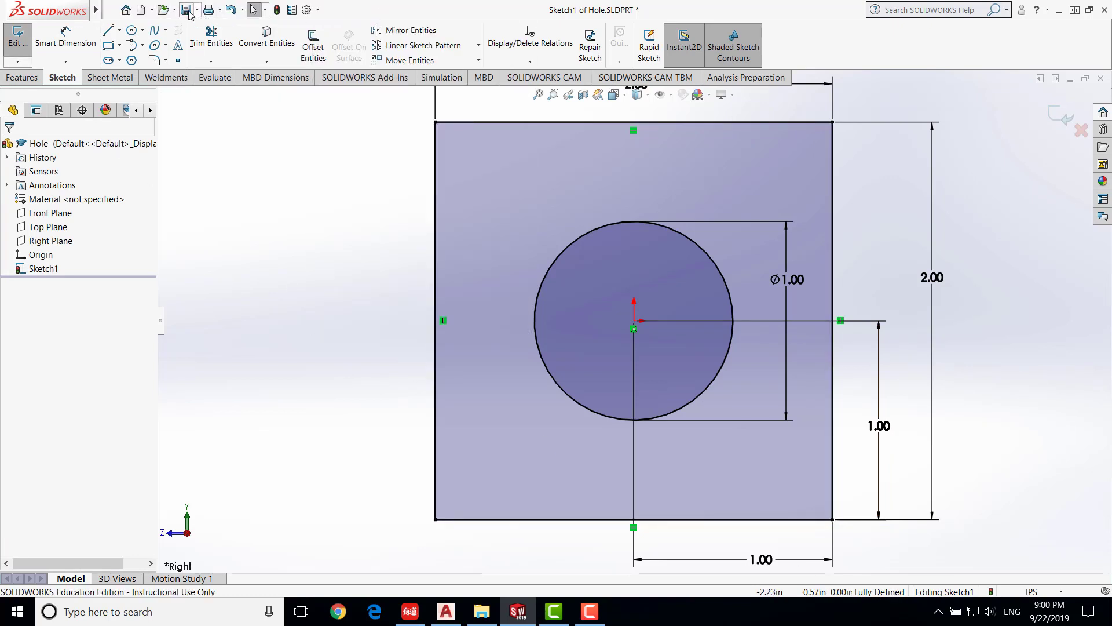
click(189, 12)
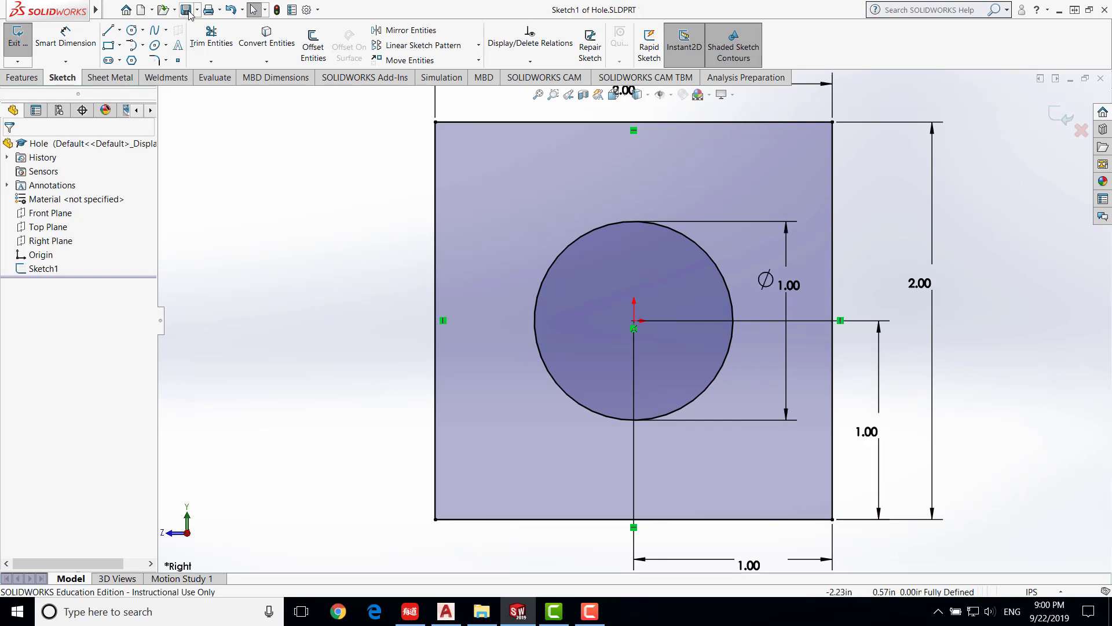
- Extrude the square-and-circle sketch as a blind boss 2.5 in deep
click(15, 78)
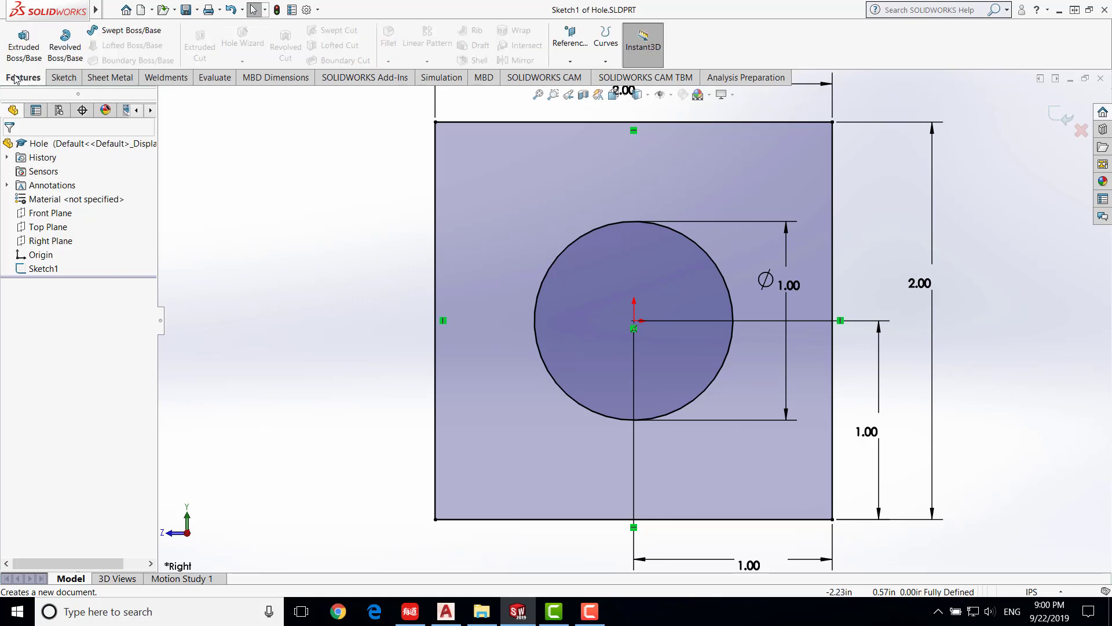
click(26, 47)
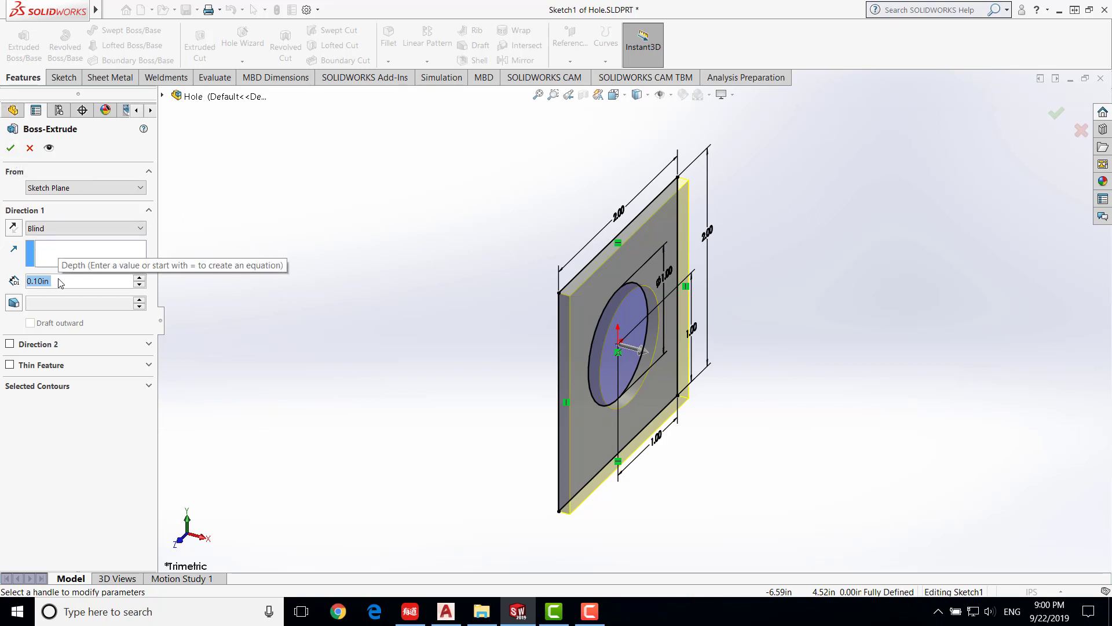
text(2.5)
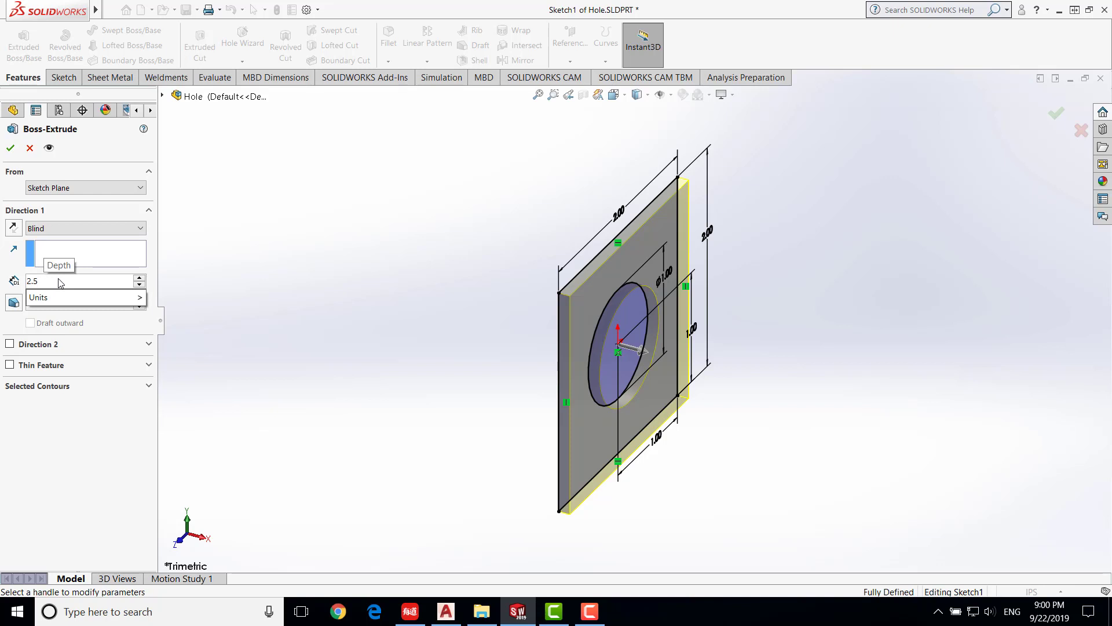
key(Return)
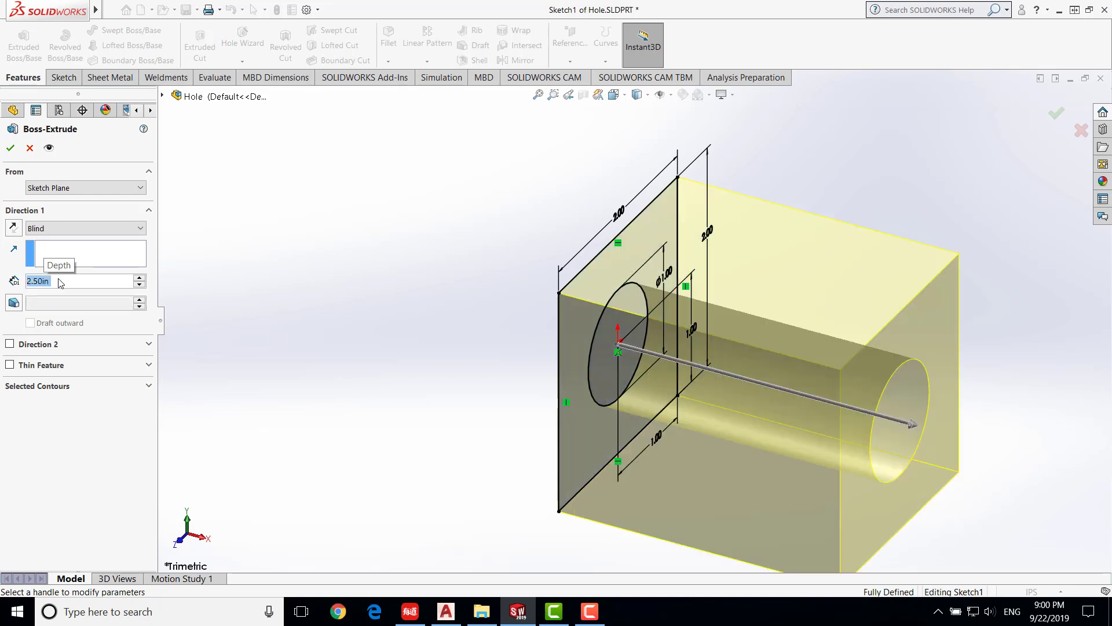
click(10, 149)
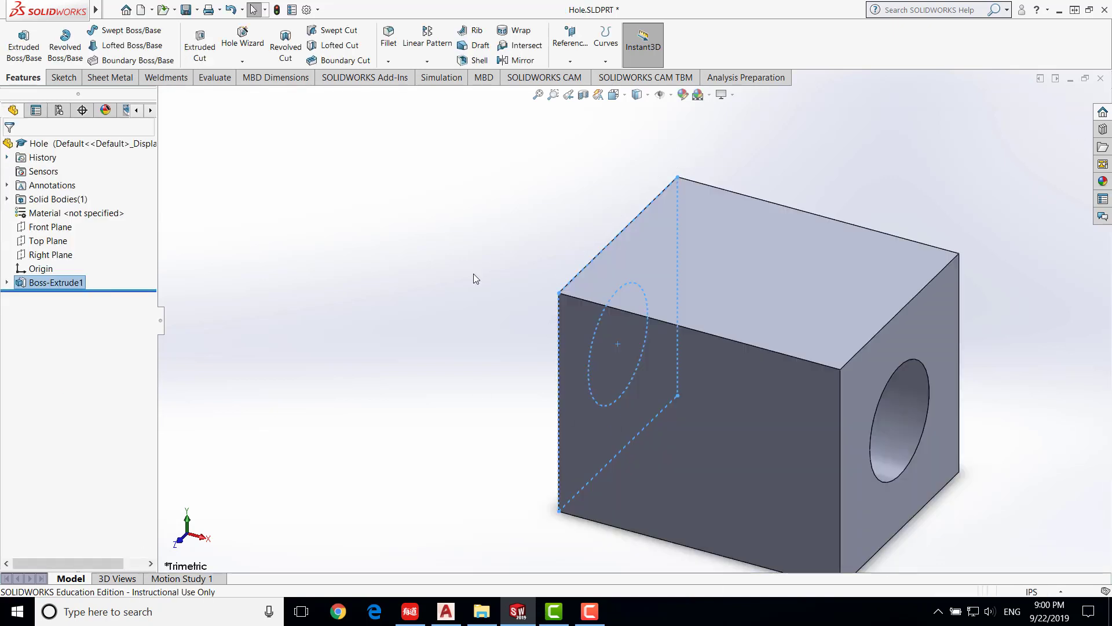
- Clear the selection and save the extruded Hole part
click(473, 273)
scroll(790, 458, down, 2)
scroll(801, 425, up, 4)
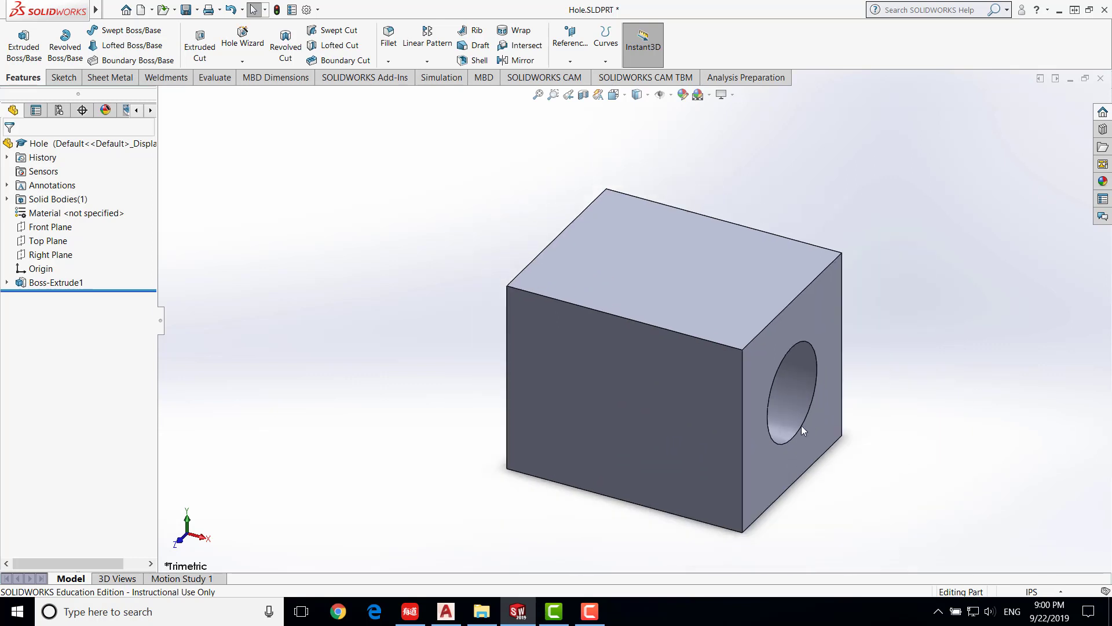
click(801, 425)
click(186, 10)
- Inspect the extruded block and its through hole from several angles, including the isometric view
middle_drag(821, 342, 663, 322)
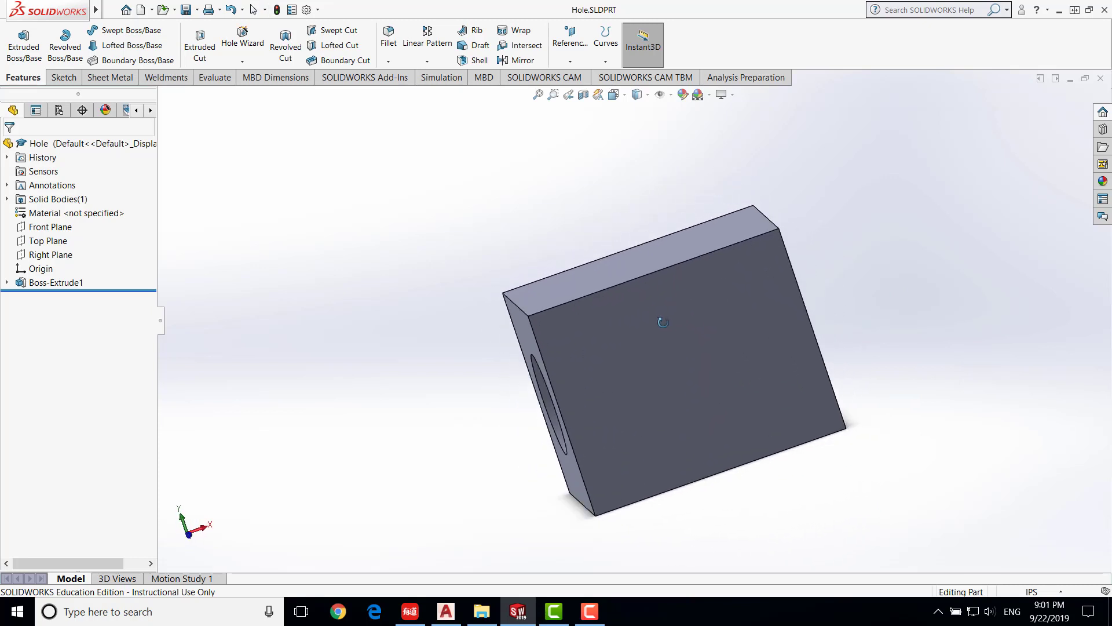
key(ctrl+7)
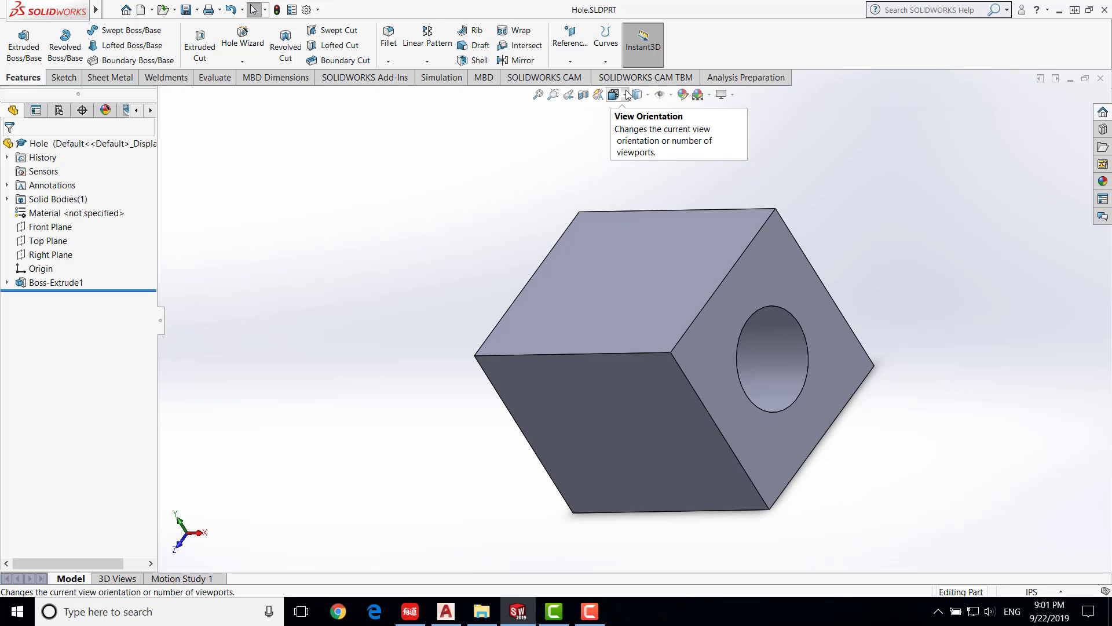
click(627, 95)
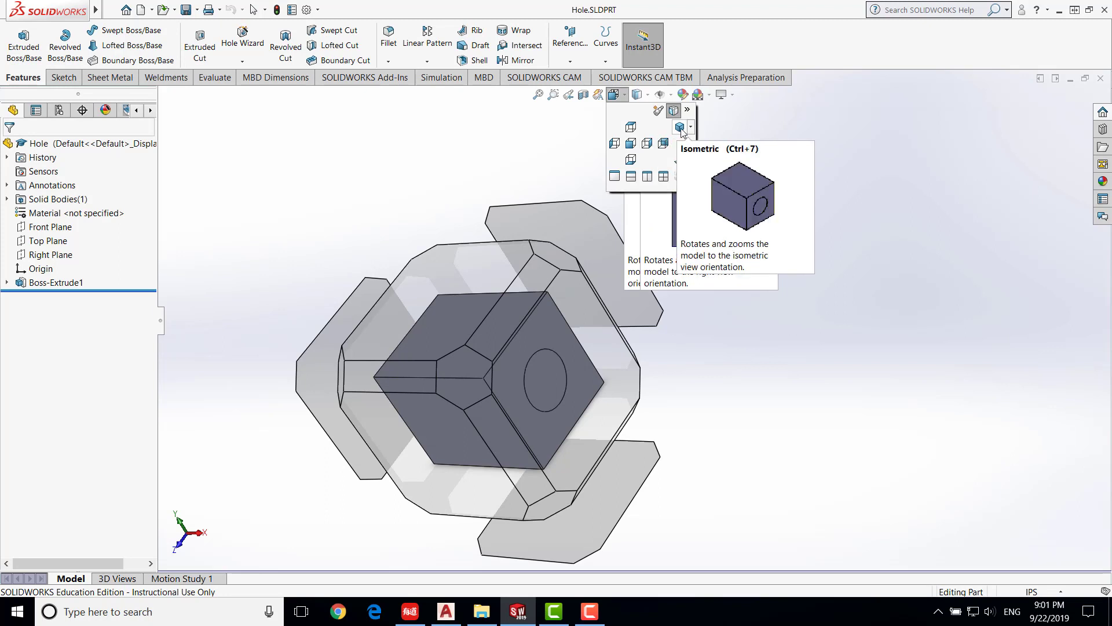
click(680, 128)
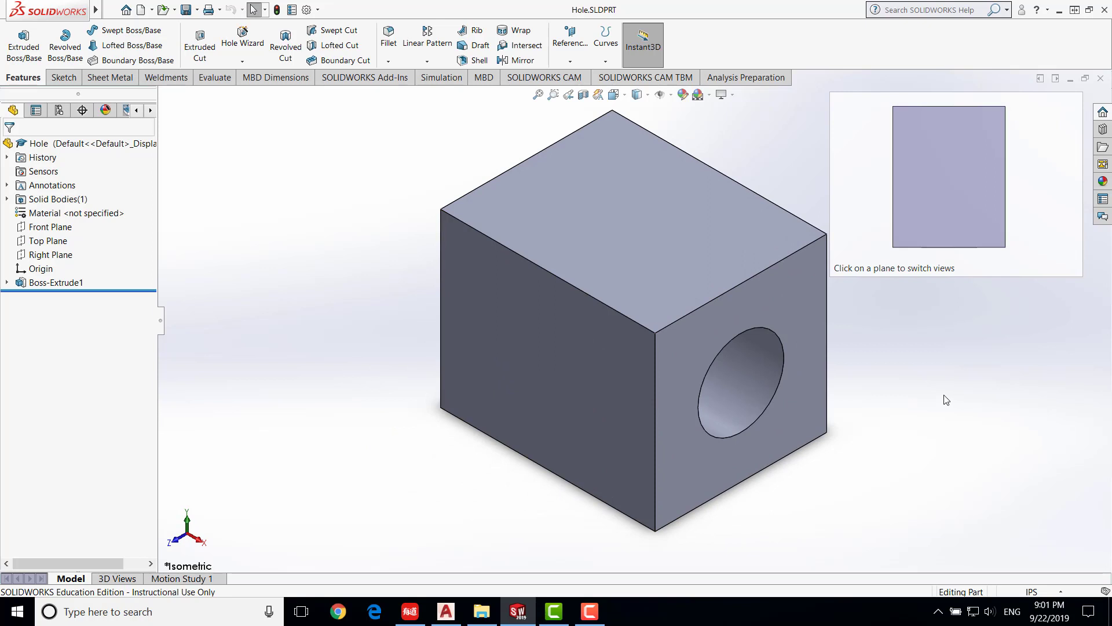
middle_drag(805, 391, 820, 334)
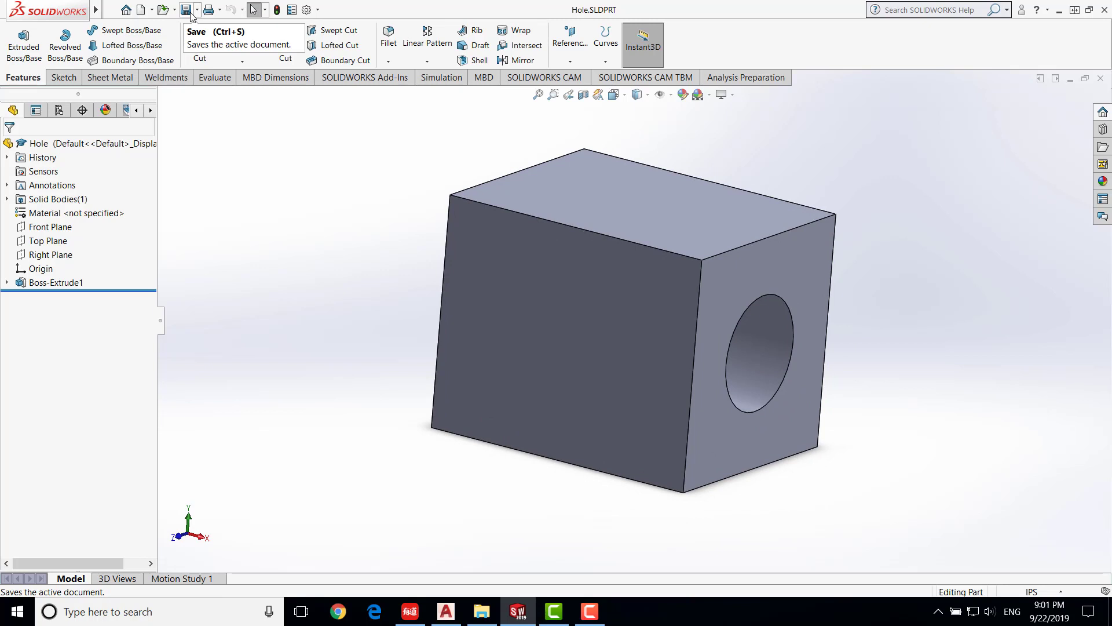
- Create a new part document and set its units to IPS (inch, pound, second)
click(142, 11)
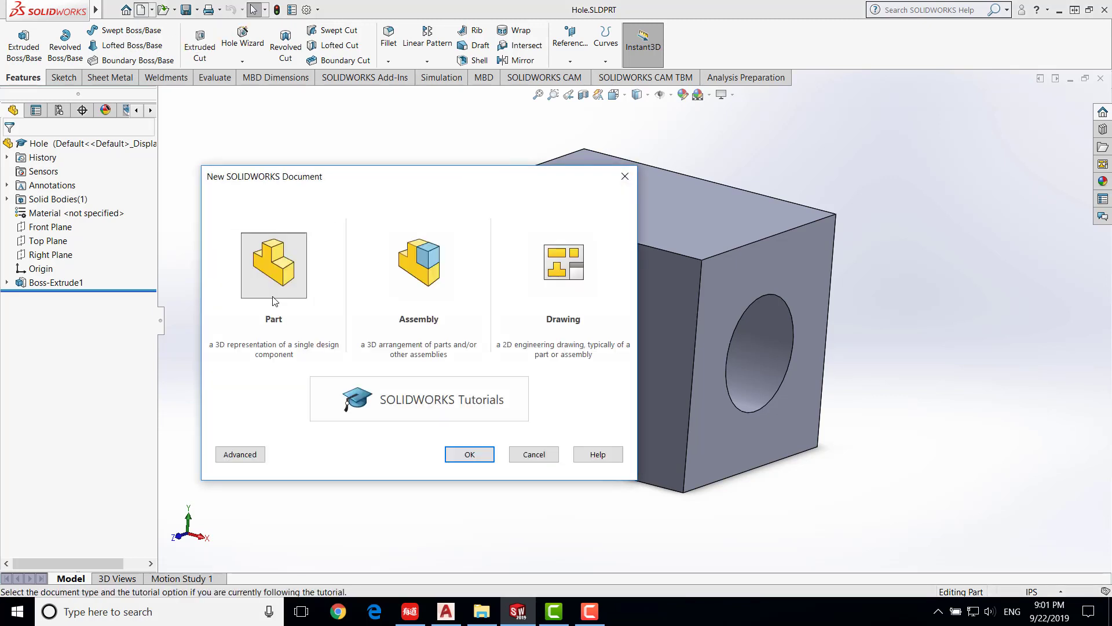
click(466, 454)
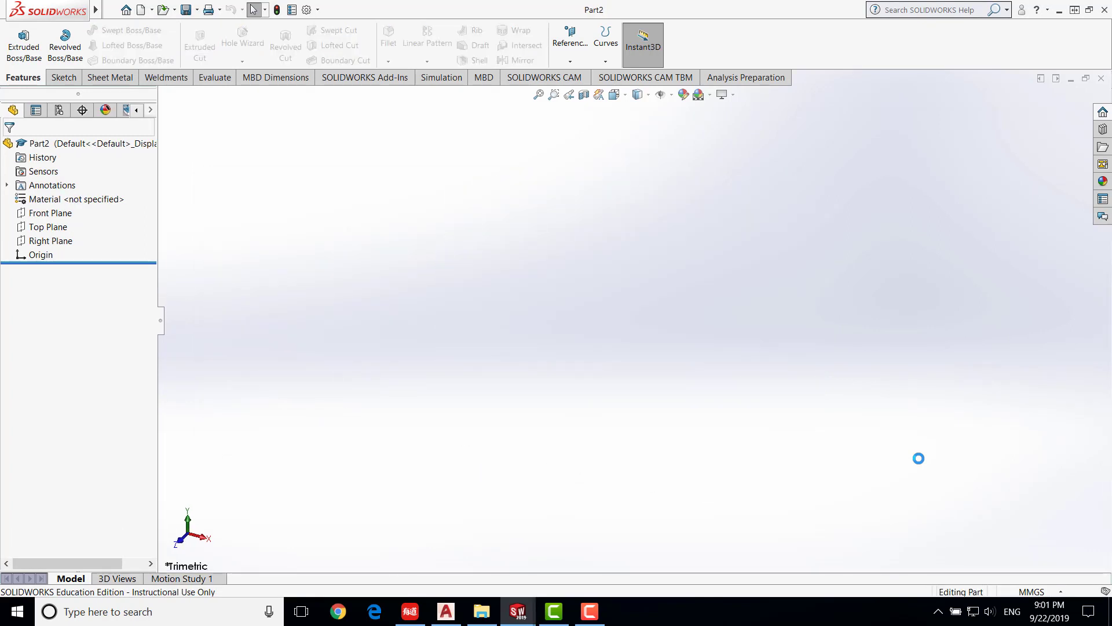
click(1046, 594)
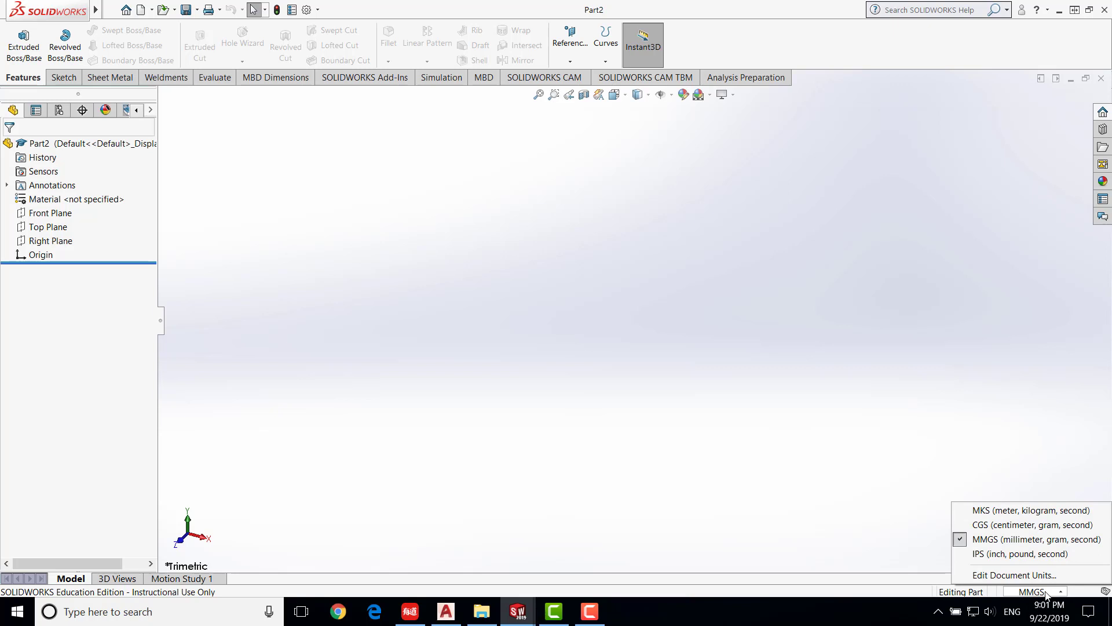
click(995, 554)
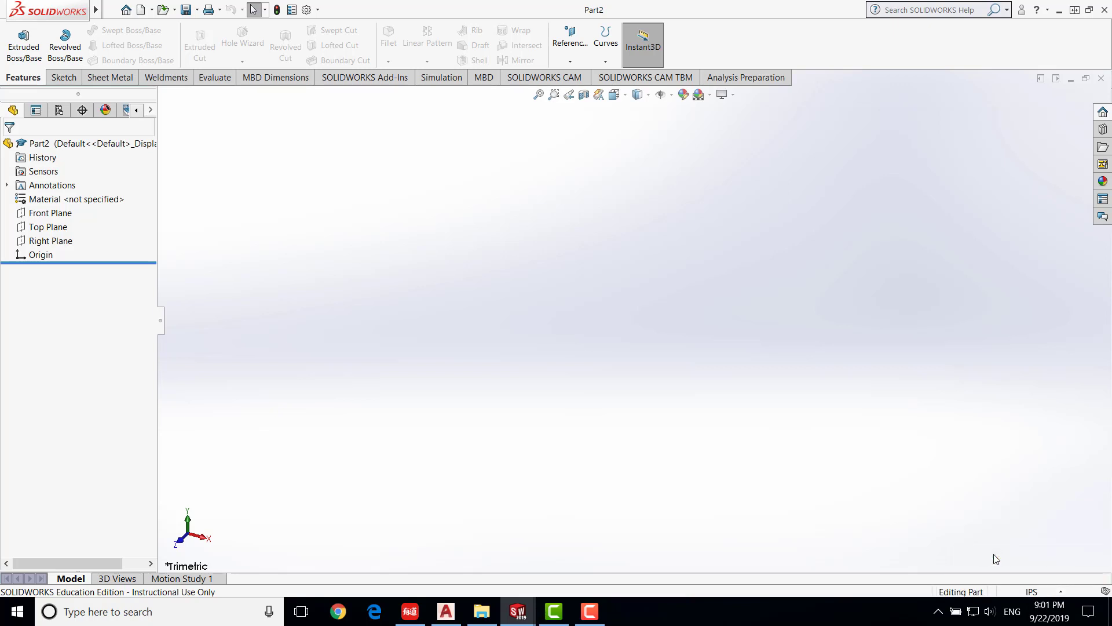
- Start a sketch on the Front Plane and draw a long corner rectangle from the origin, about 0.83 in high
click(62, 79)
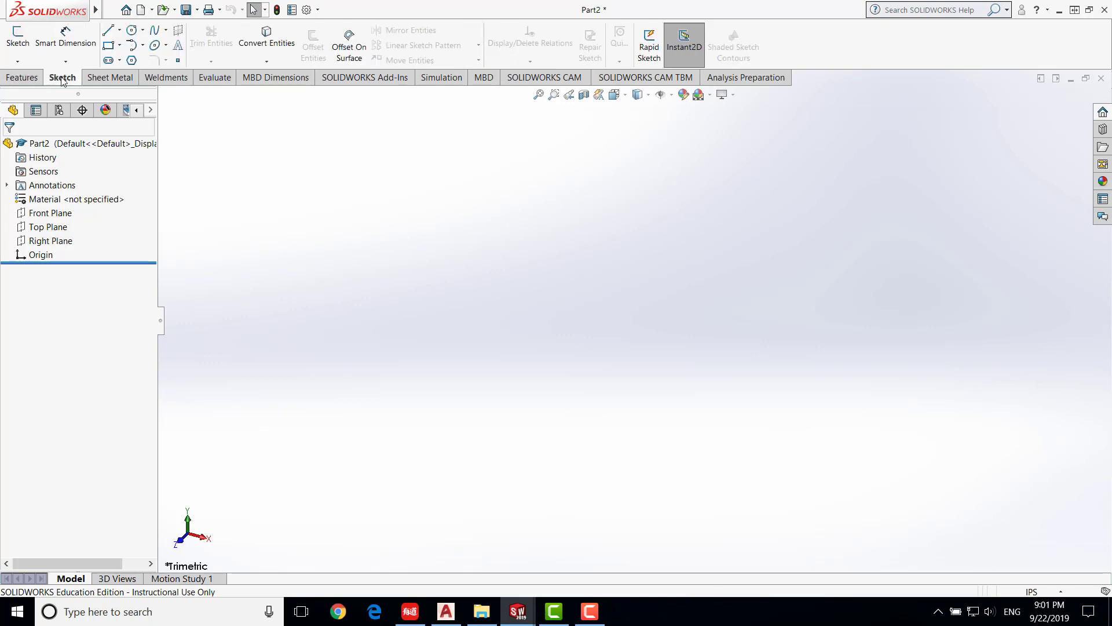
click(15, 34)
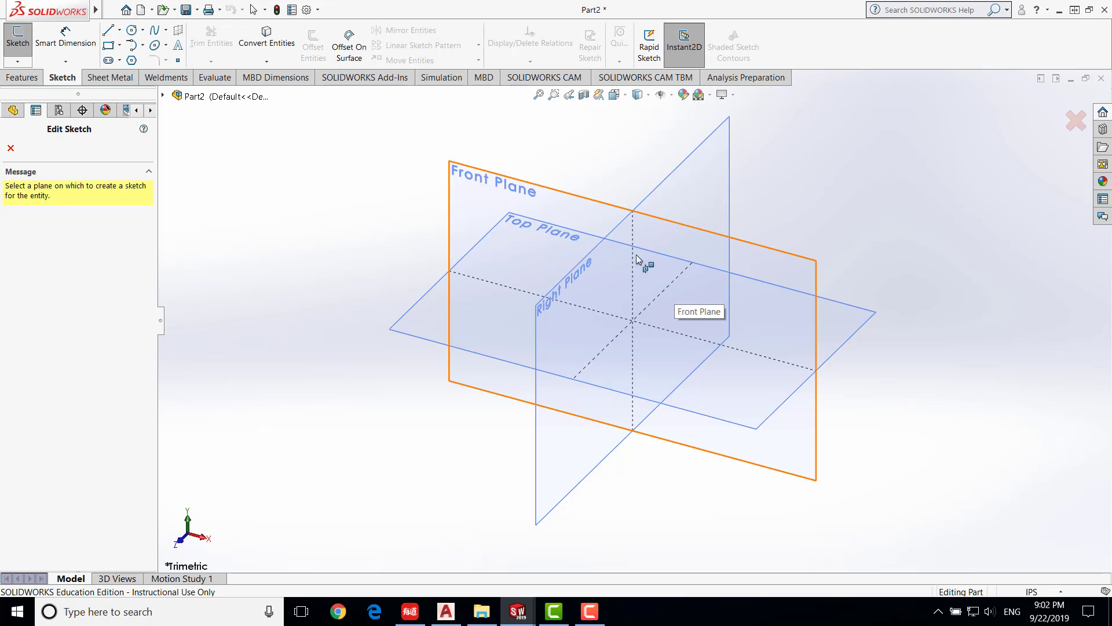
click(589, 208)
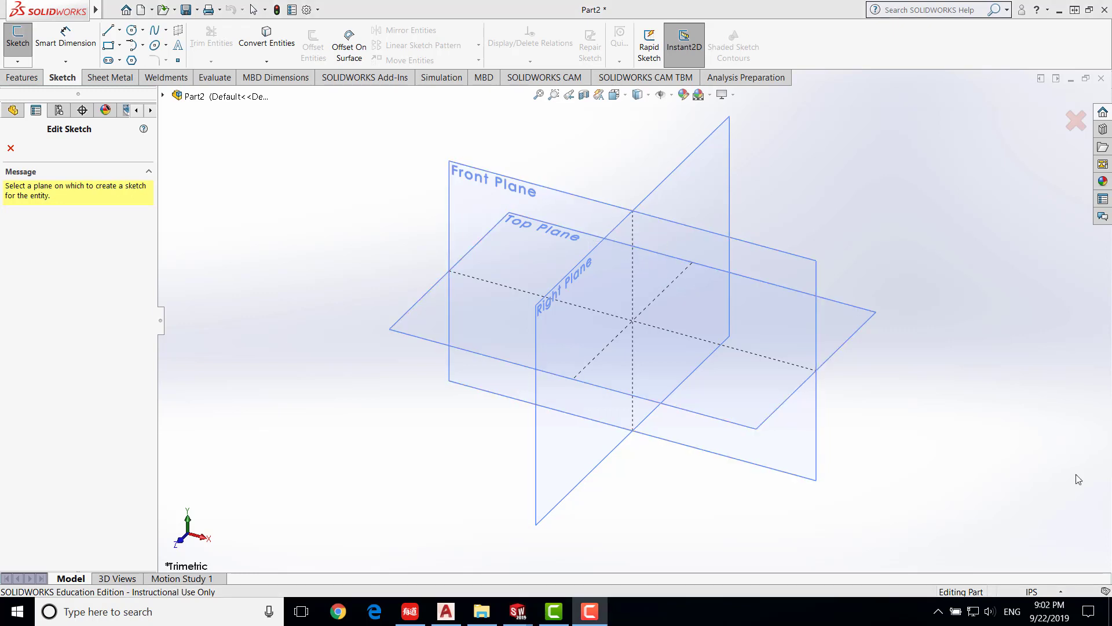
click(483, 199)
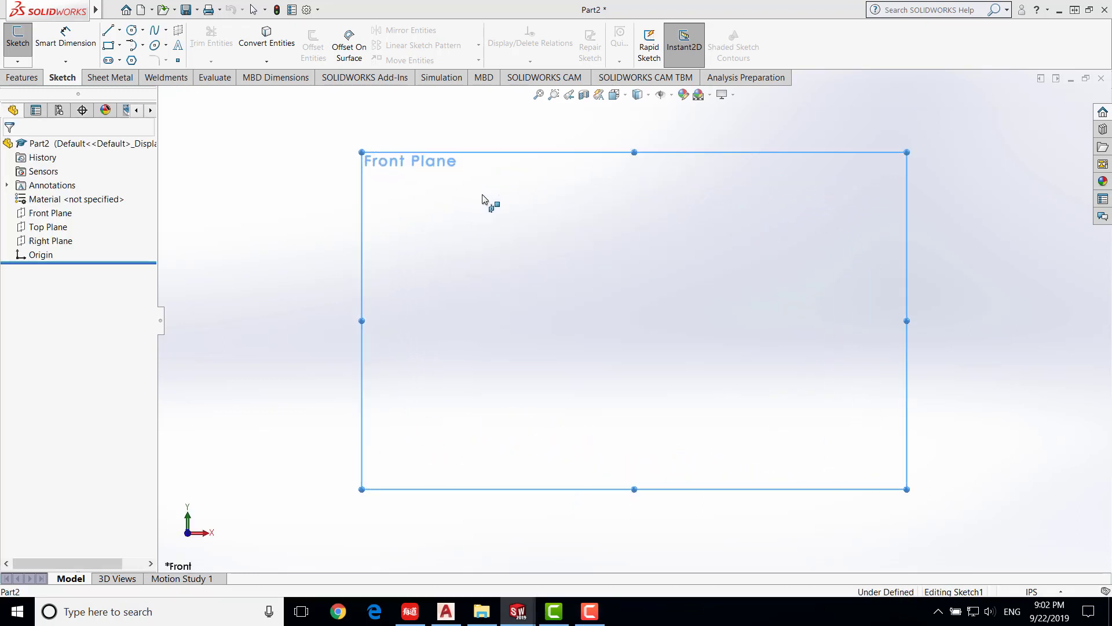
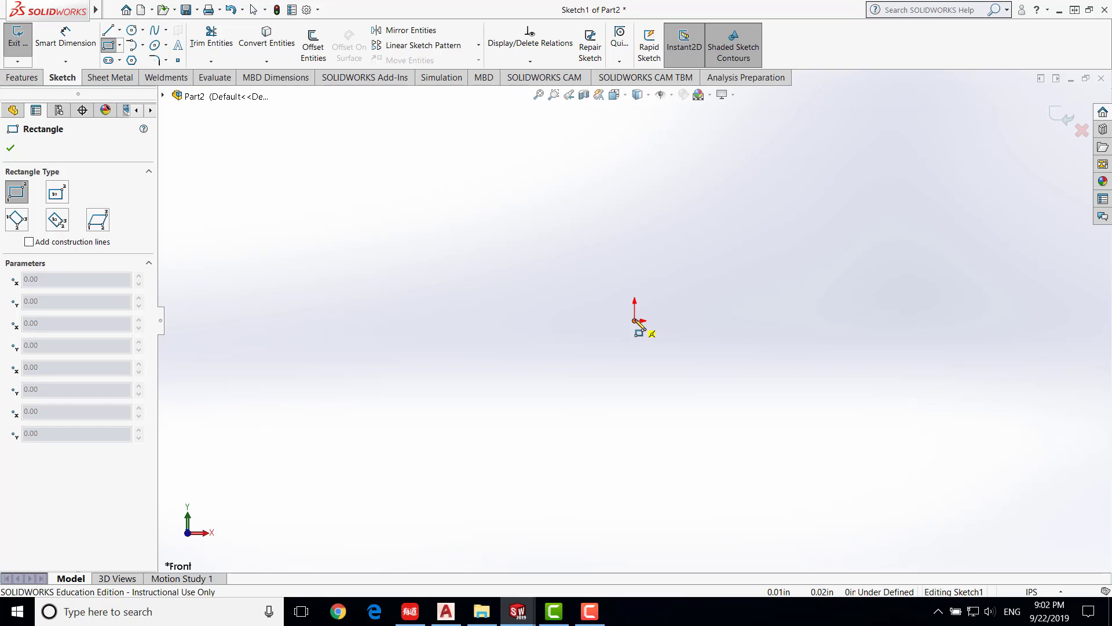
click(635, 321)
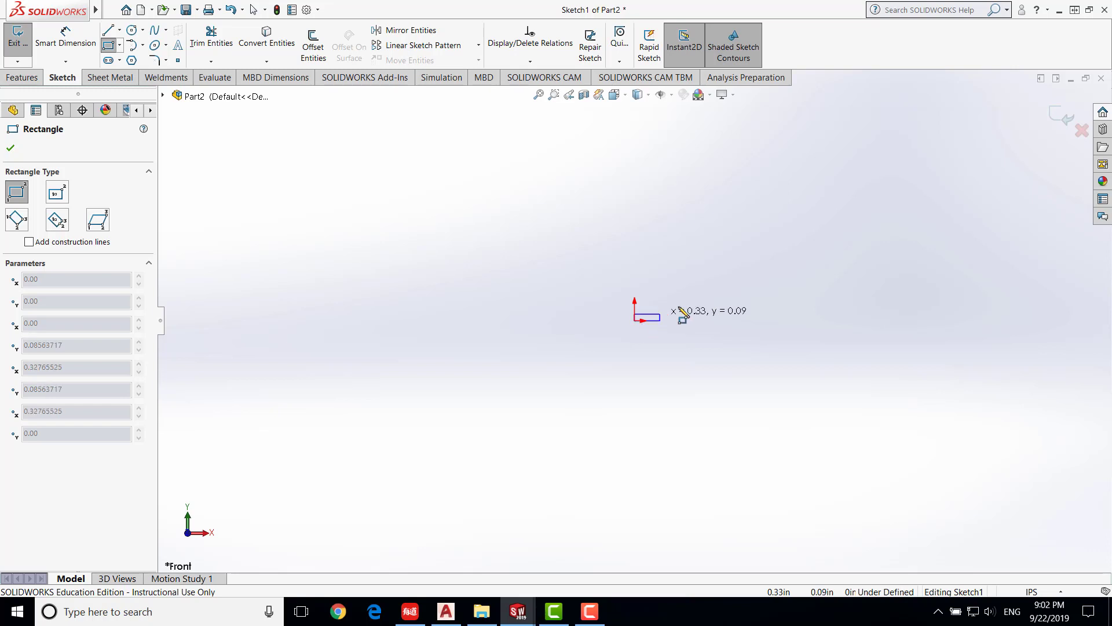
click(1014, 257)
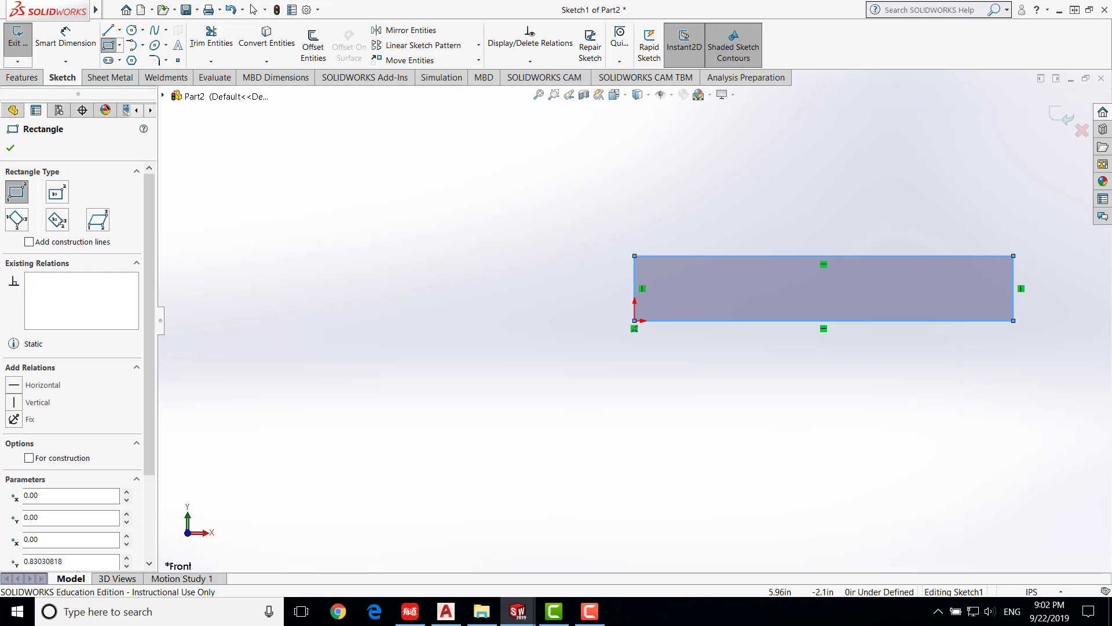
- Dimension the rectangle to 10 in long and 0.50 in high
click(66, 44)
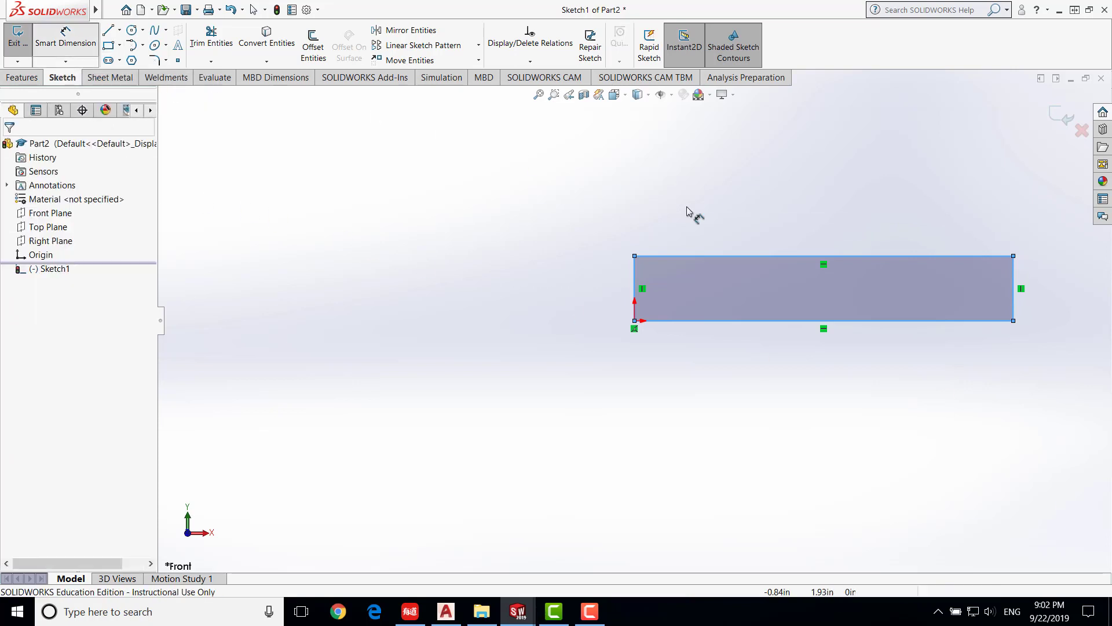
click(770, 258)
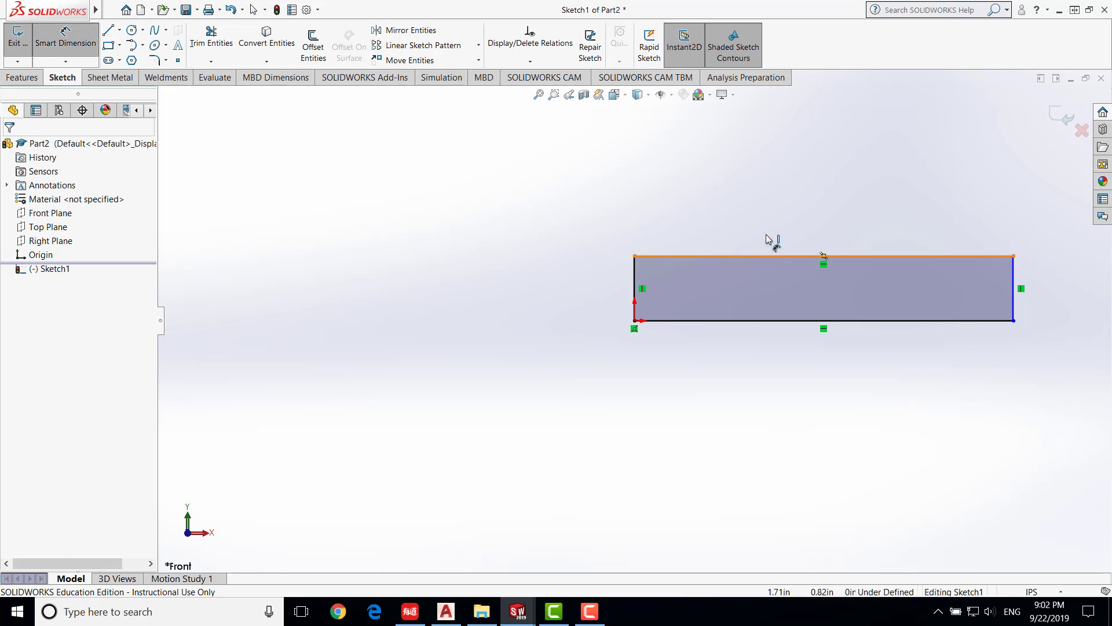
click(779, 219)
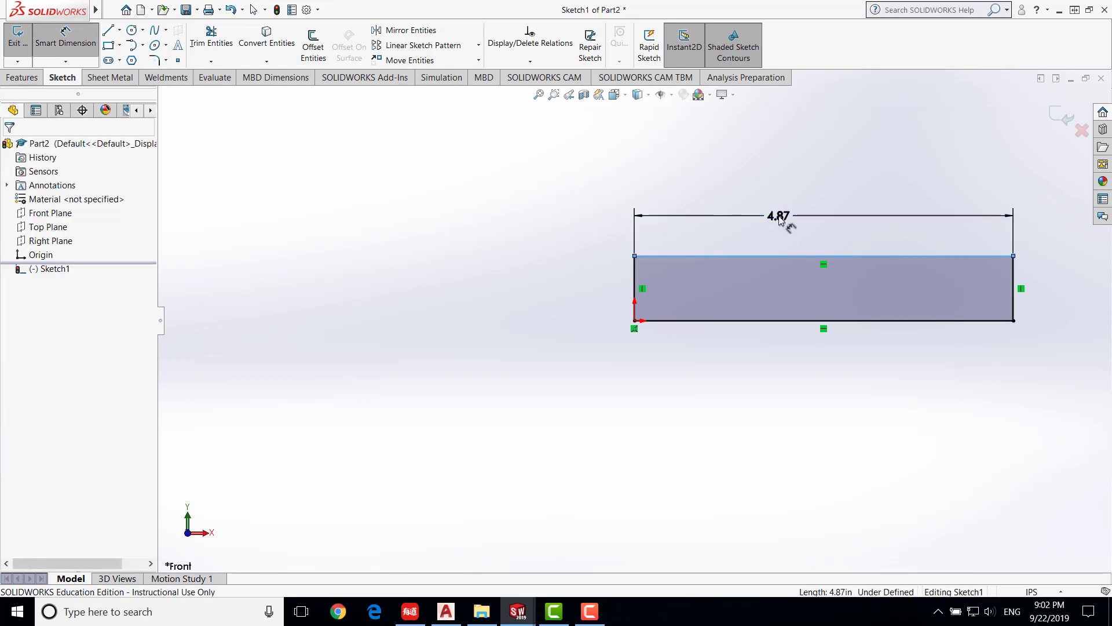
text(10)
key(Return)
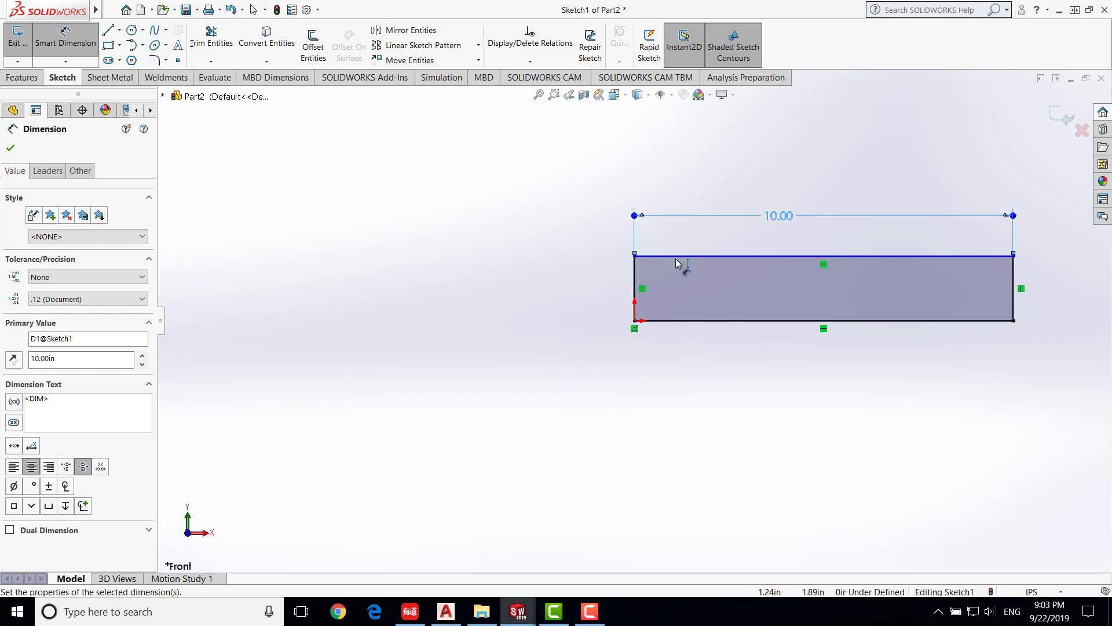
click(1015, 281)
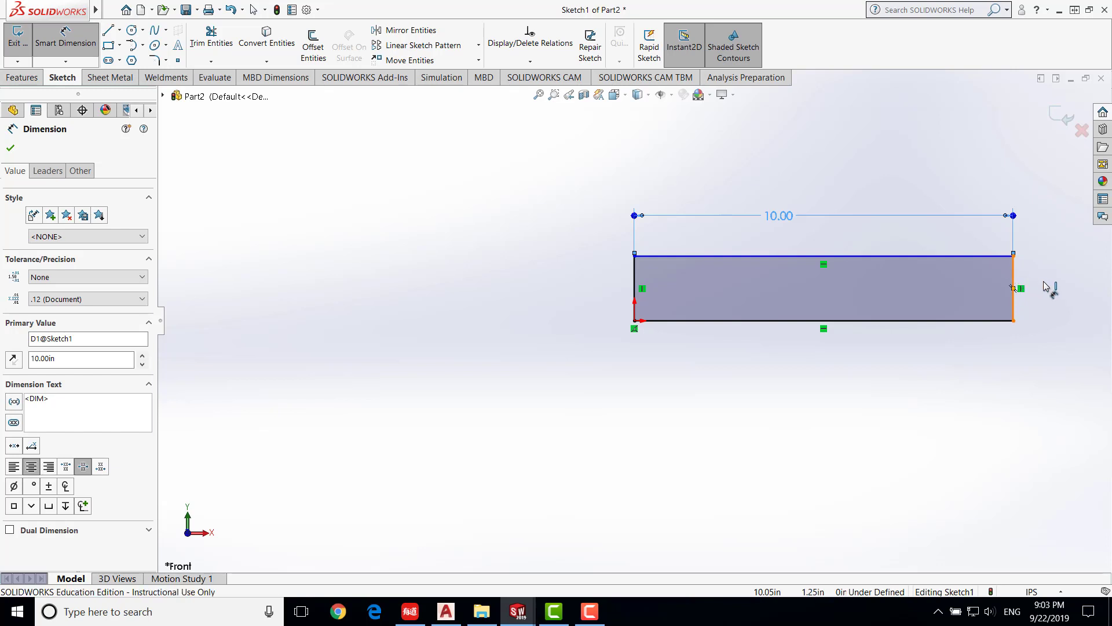
click(1047, 292)
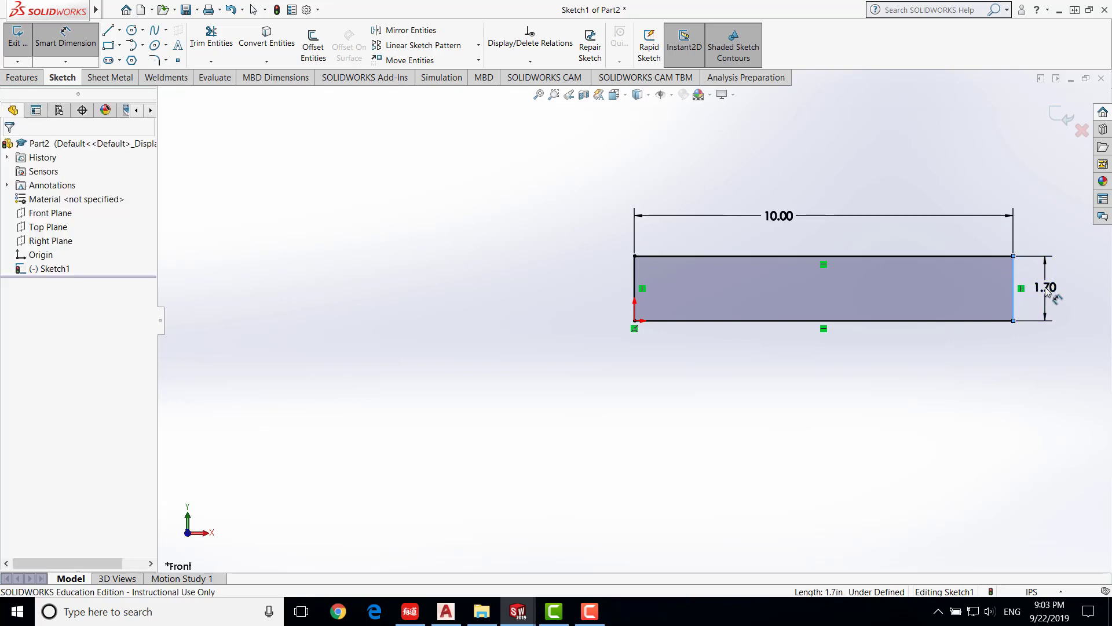
key(Return)
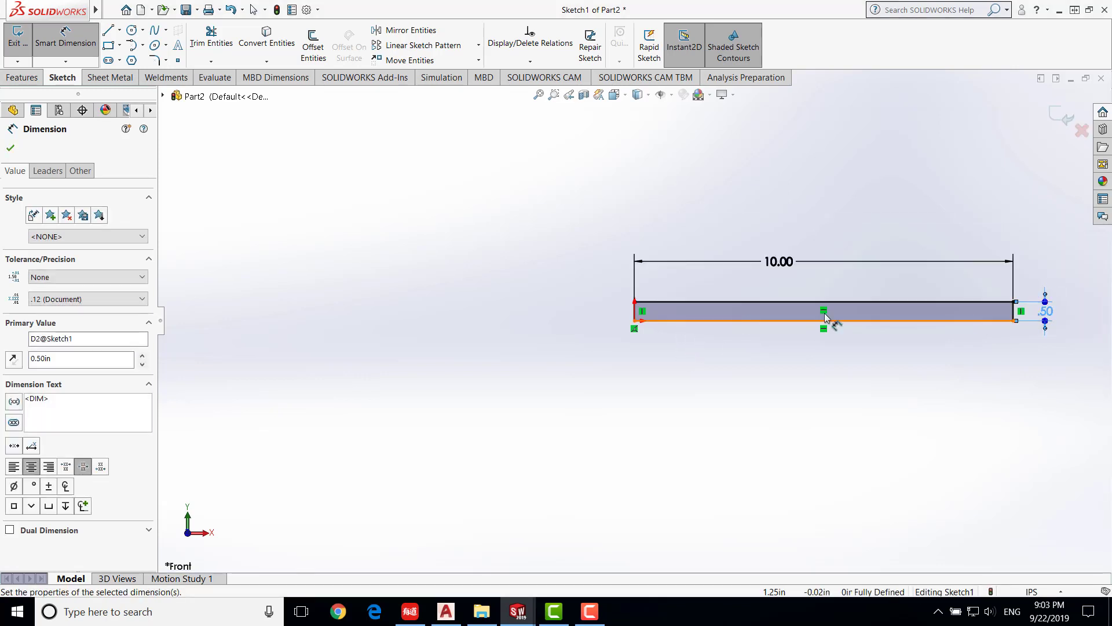
- Draw a horizontal centerline about 12 in long along the rectangle's lower edge, extending past both ends
click(121, 32)
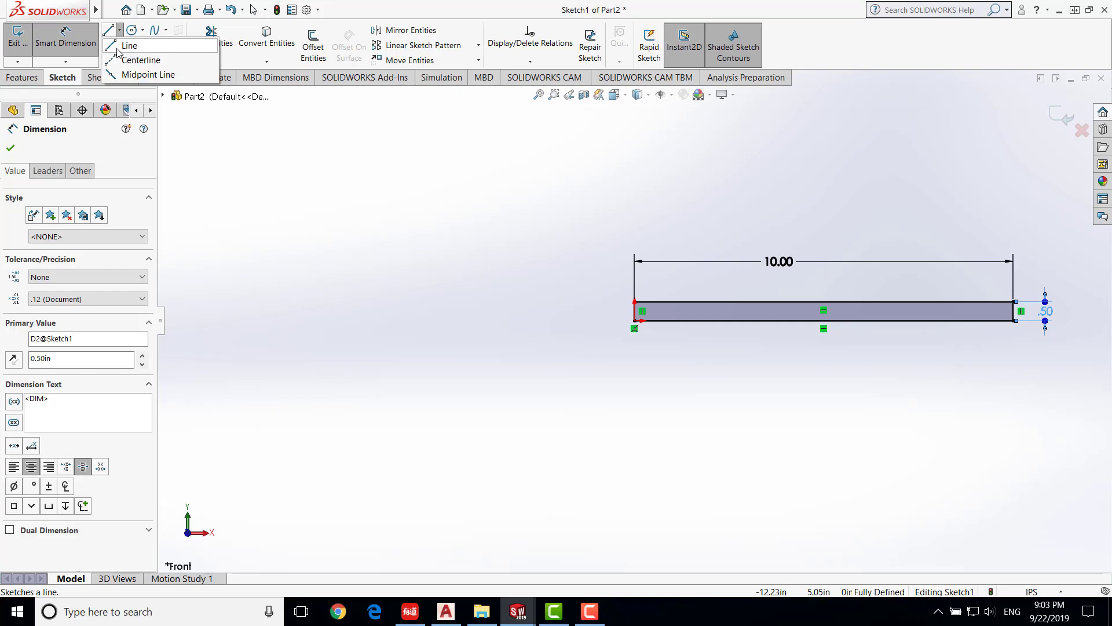
click(265, 58)
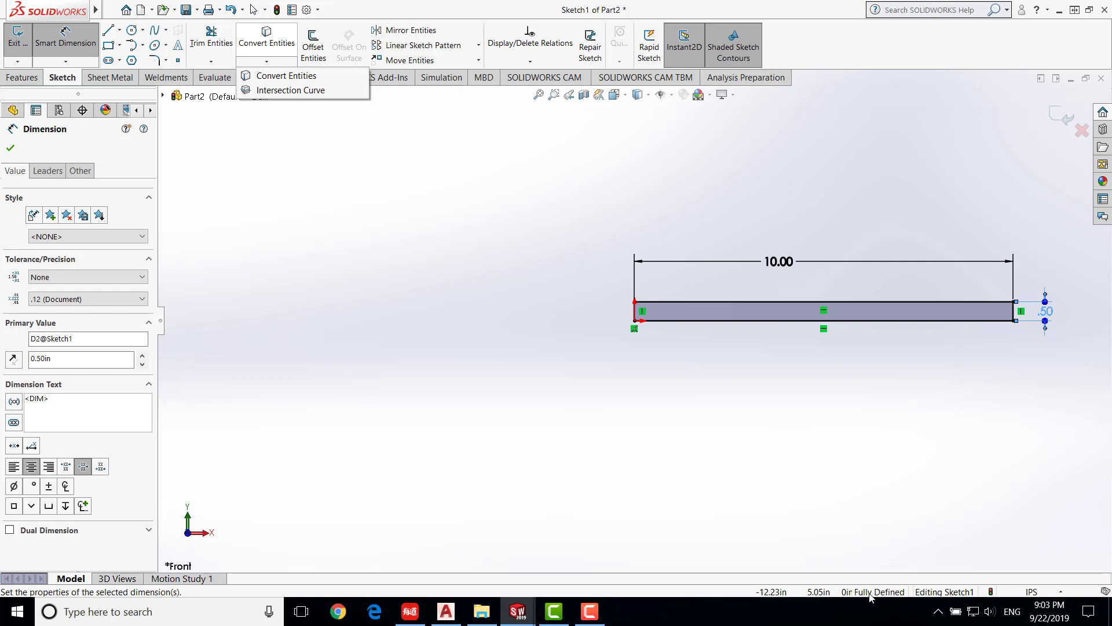
click(121, 30)
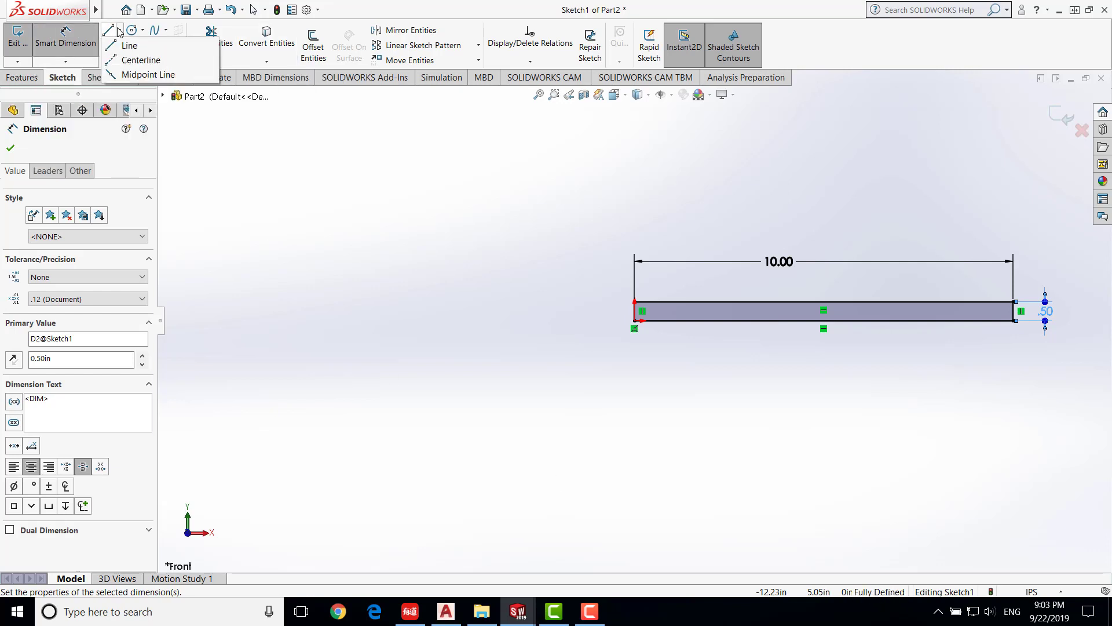
click(121, 31)
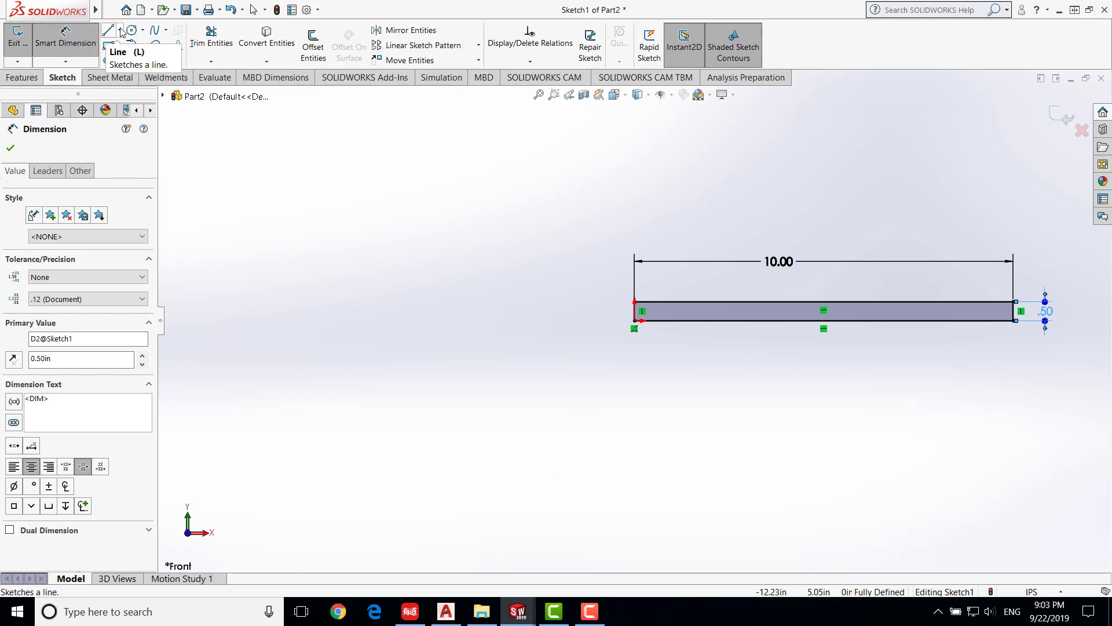
click(120, 30)
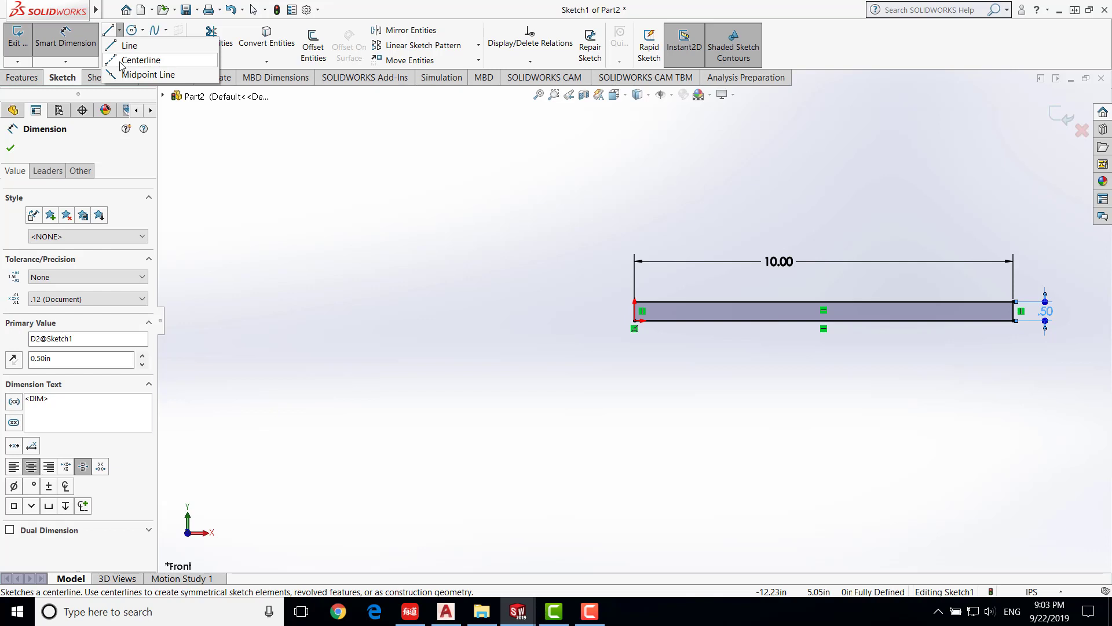
click(139, 60)
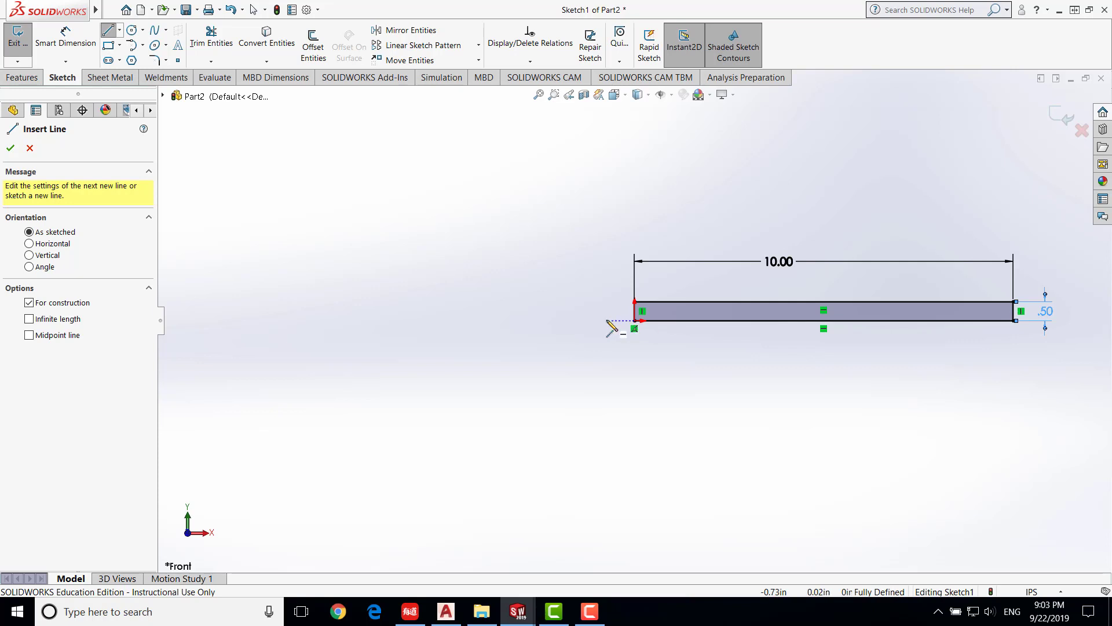
click(607, 320)
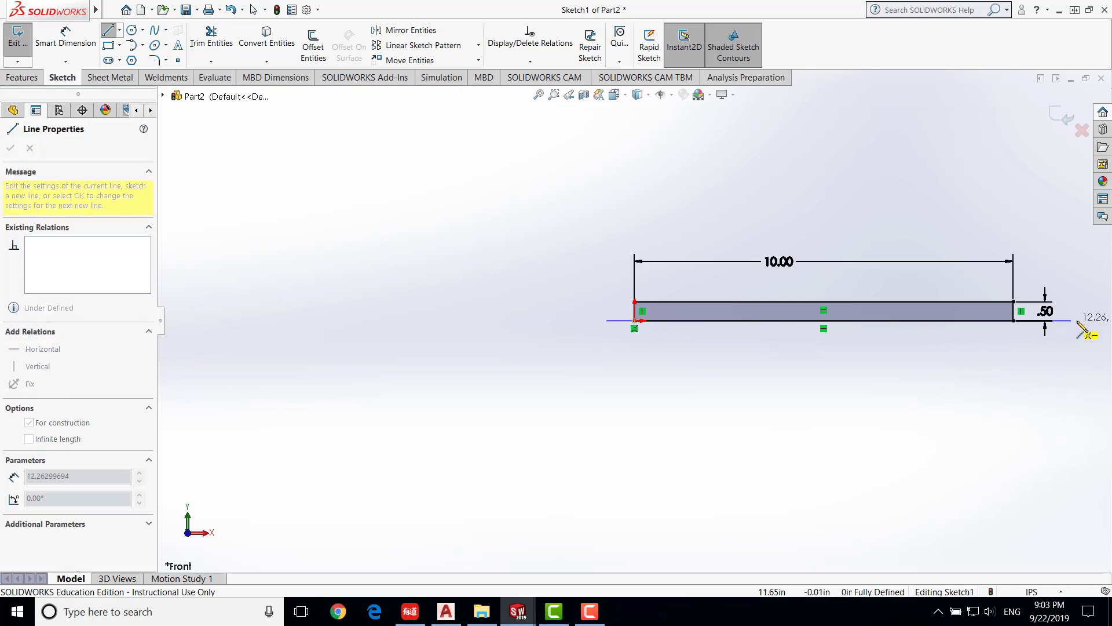
click(1077, 321)
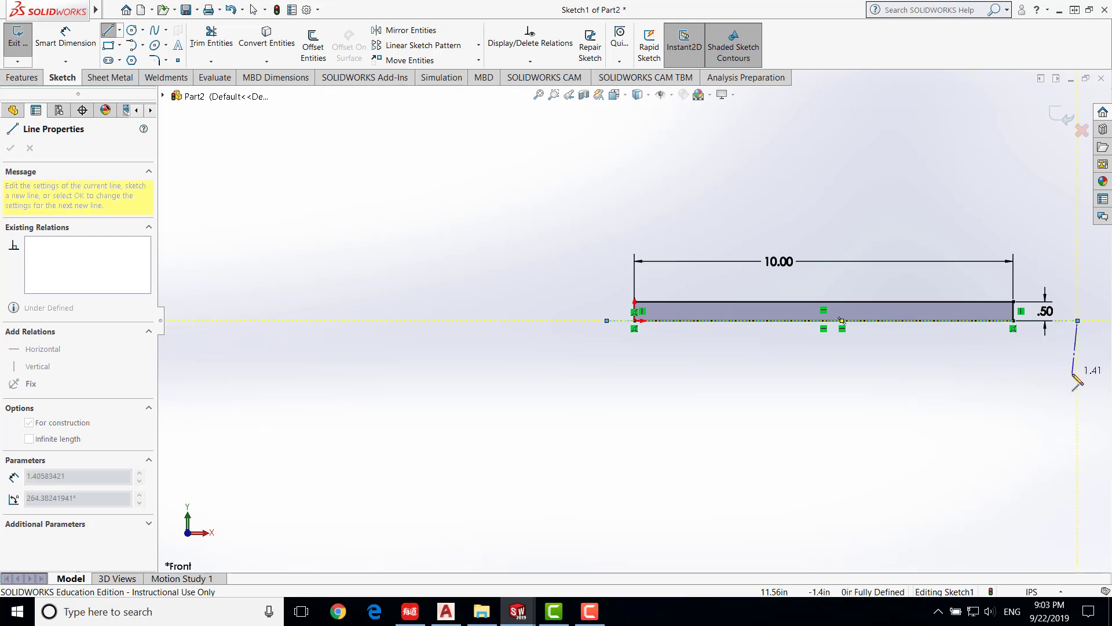
key(Escape)
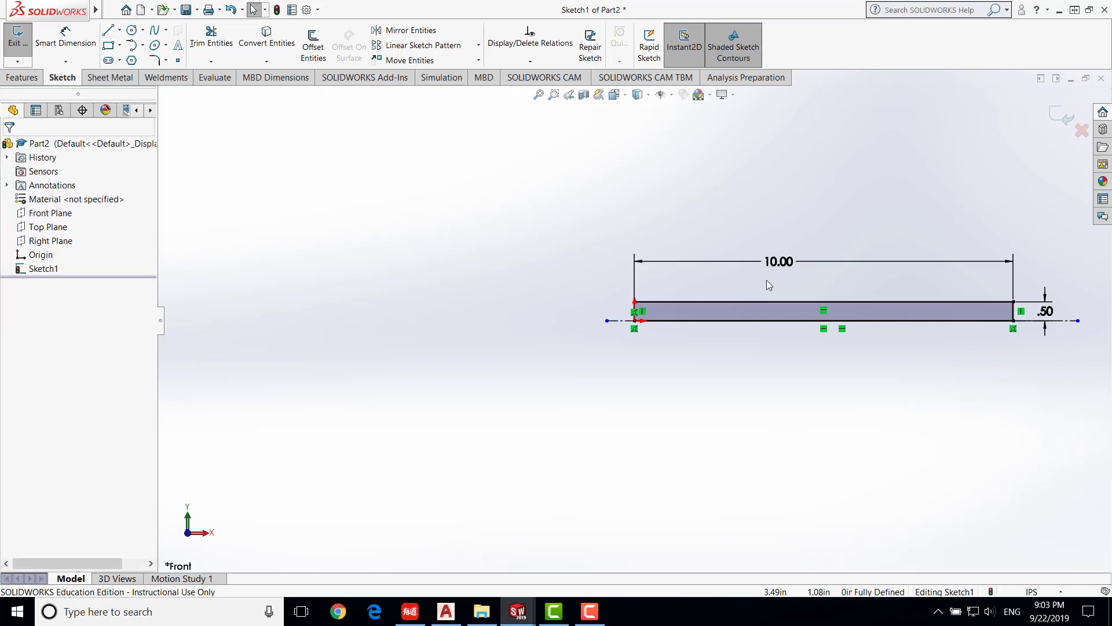
- Save the new part as Shaft in the HoleShaftAssembly folder
click(181, 11)
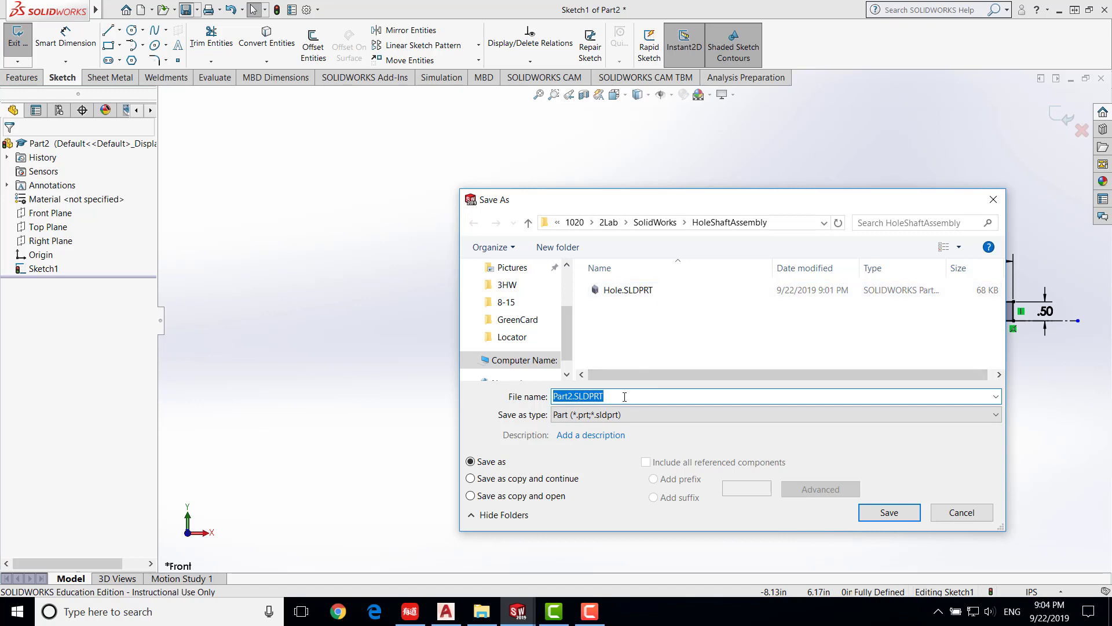
text(Sah)
click(874, 514)
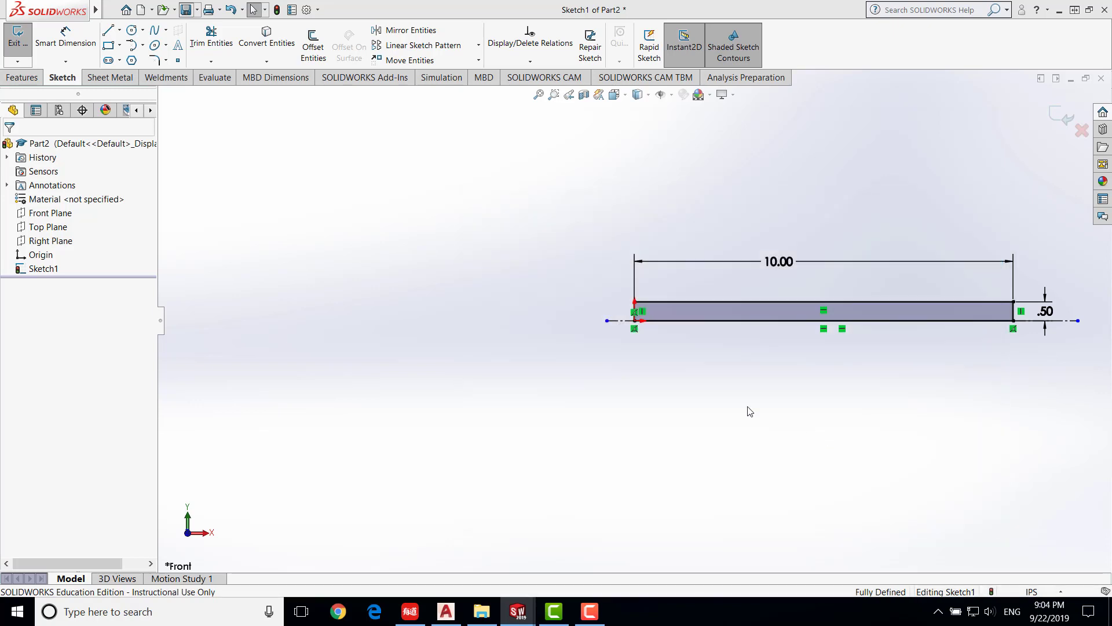
- Revolve the rectangle 360° about the centerline into a solid shaft and save the part
click(23, 79)
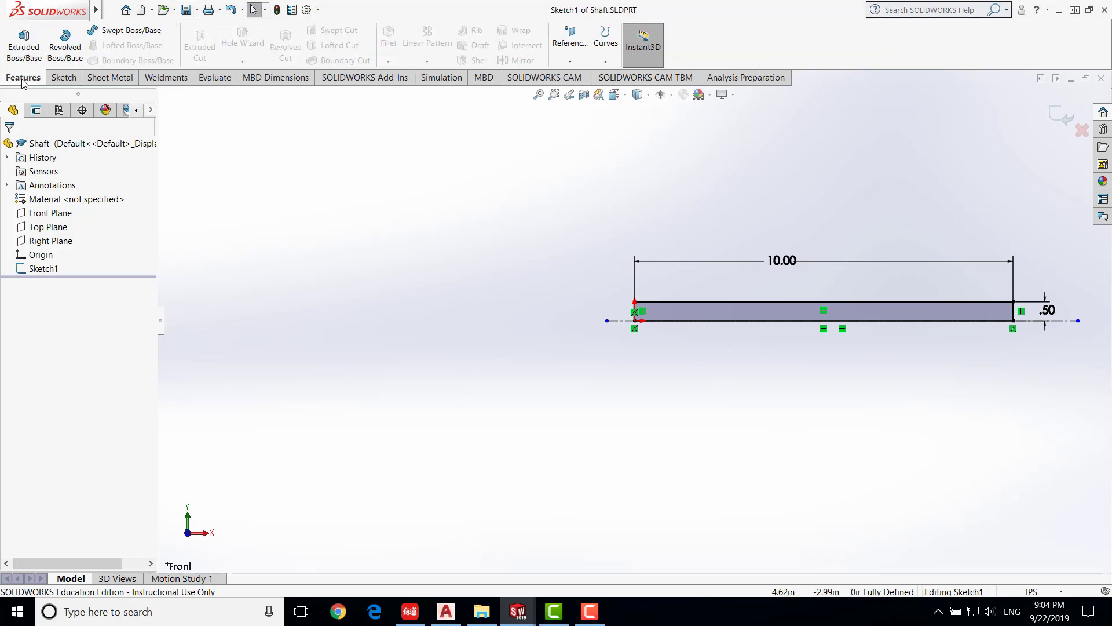
click(78, 55)
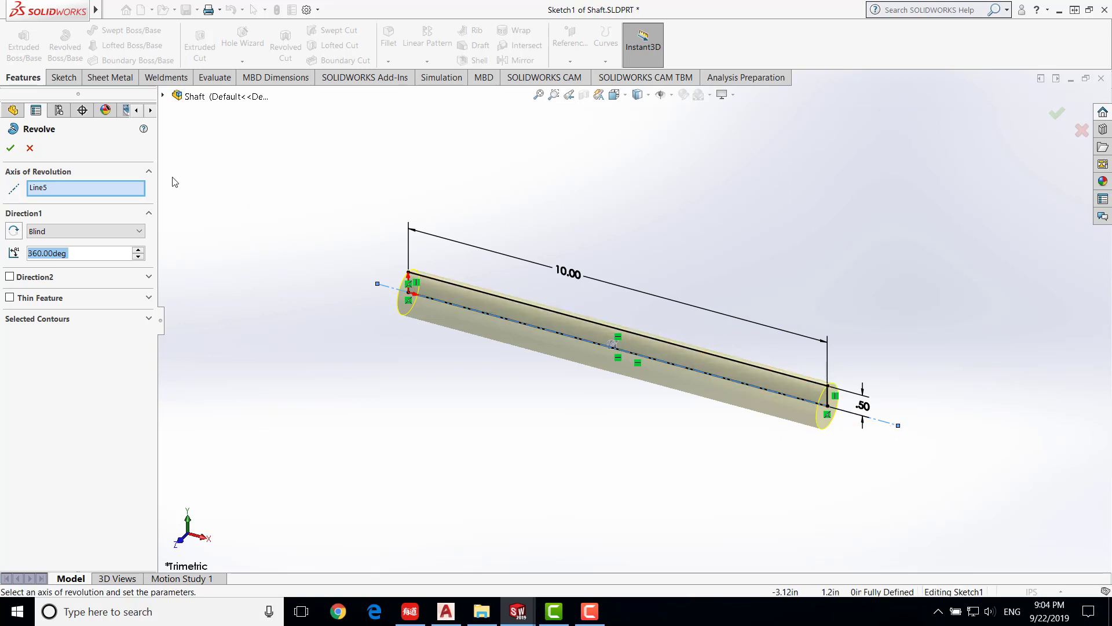
click(9, 149)
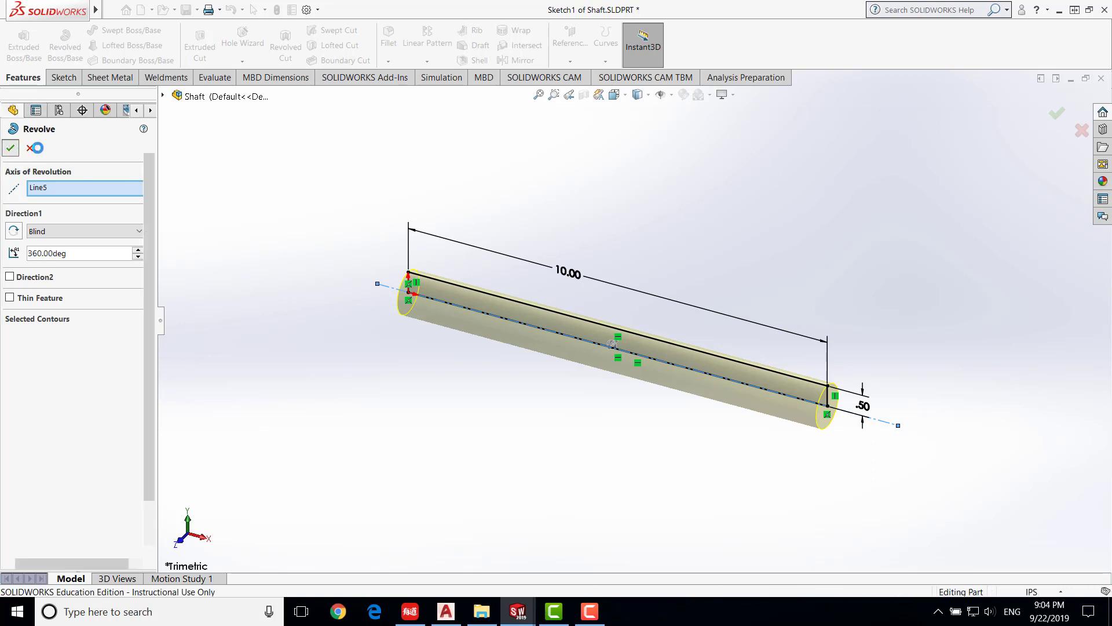
click(186, 9)
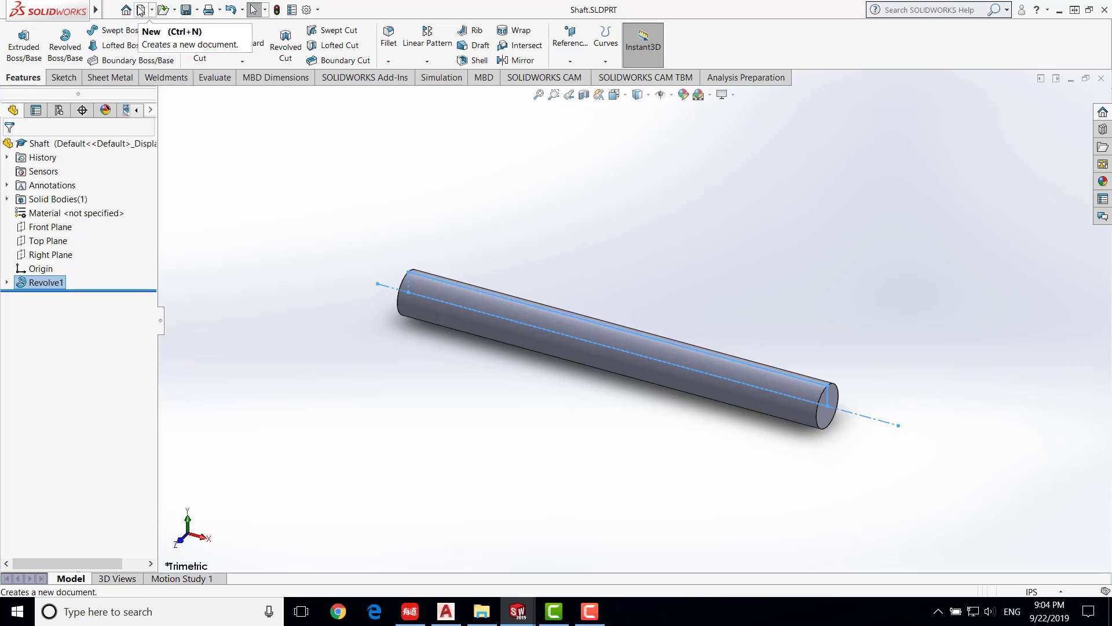
- Create a new assembly document and place the open Hole part as its first component
click(140, 10)
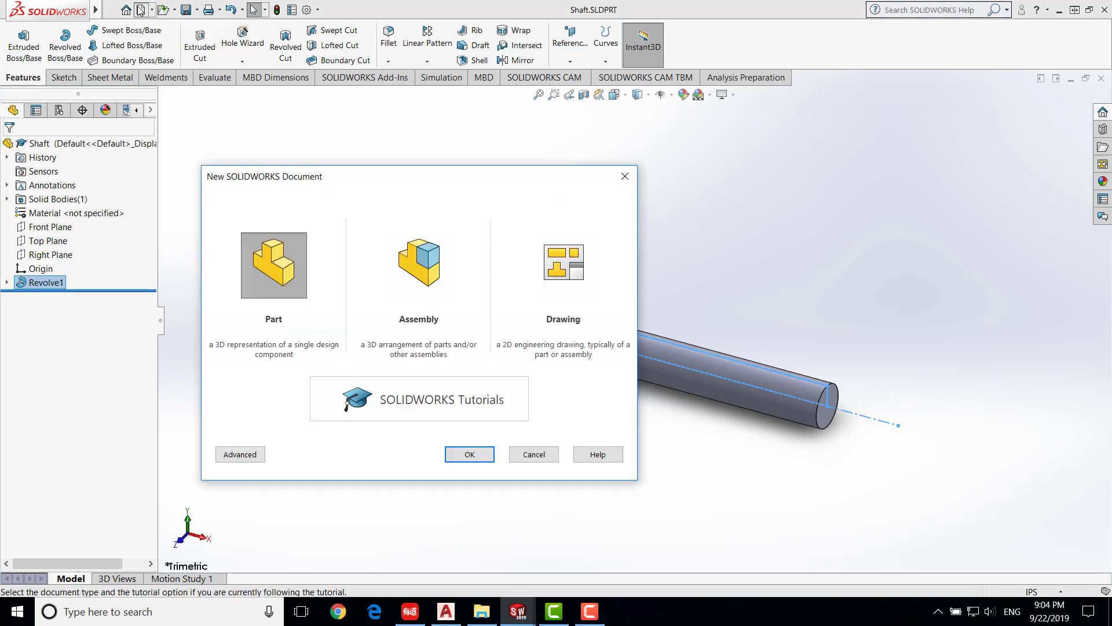
click(430, 290)
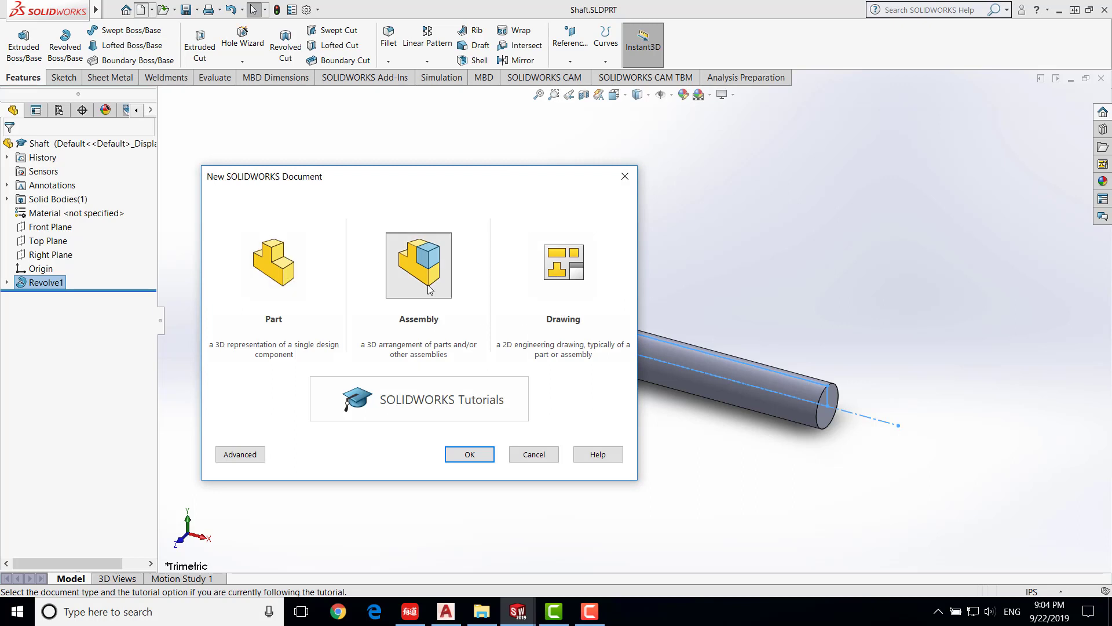
click(470, 454)
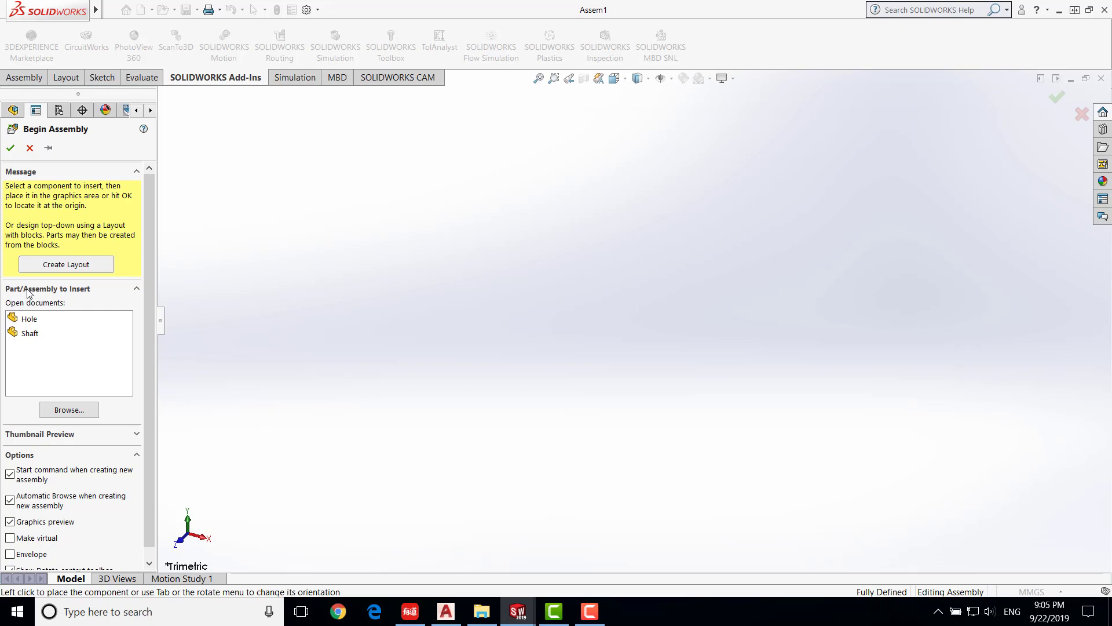
click(30, 320)
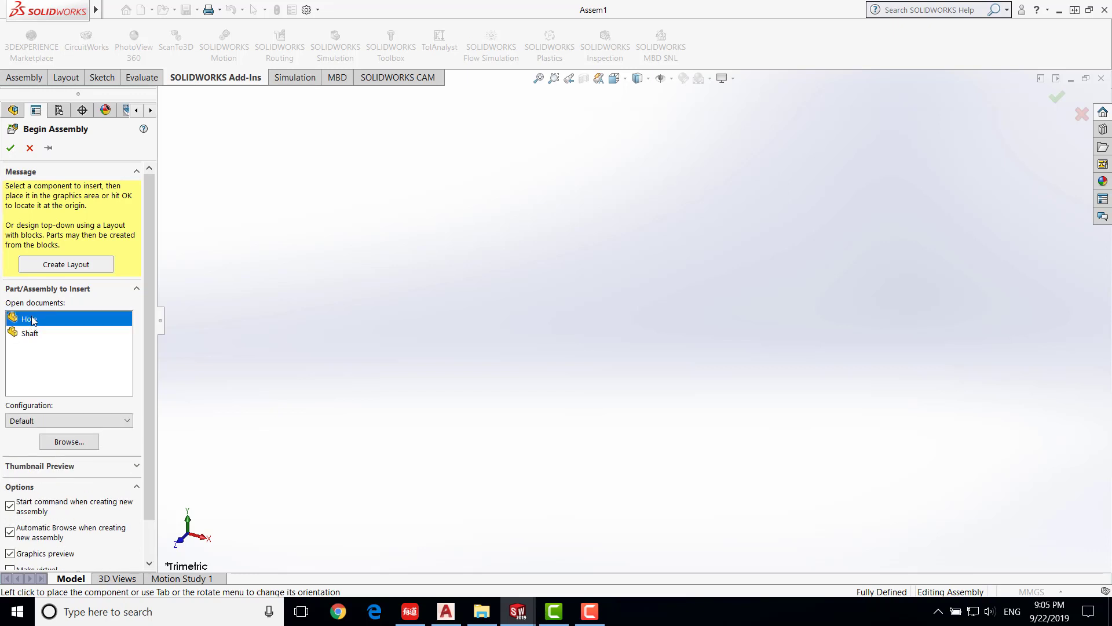
click(33, 320)
click(24, 319)
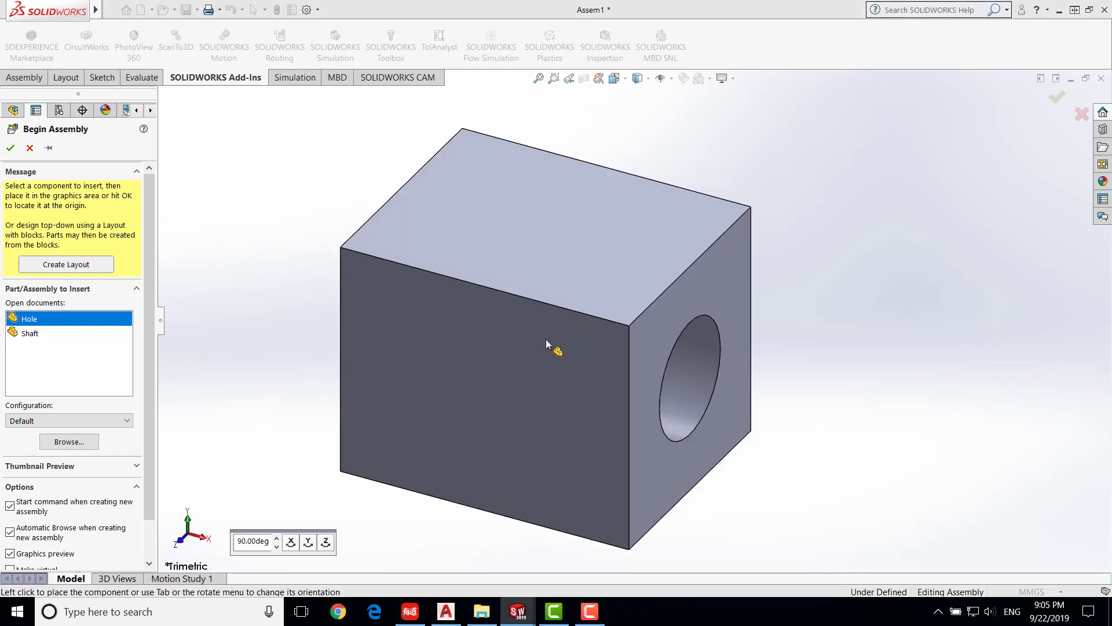
click(546, 339)
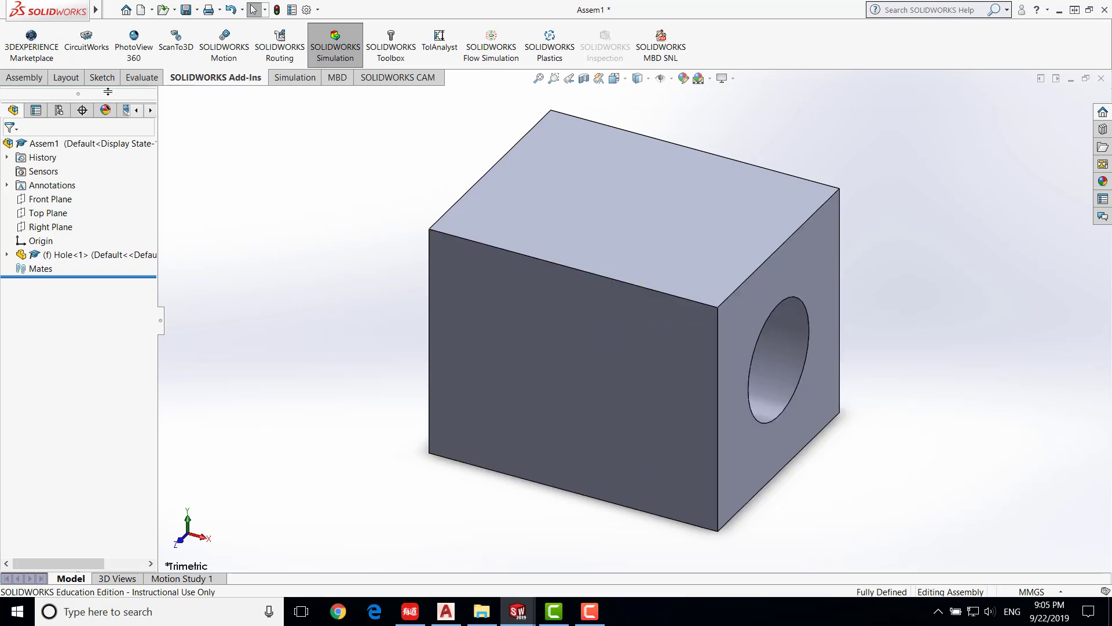
- Insert the open Shaft part into the assembly, placing it in front of the Hole block
click(23, 77)
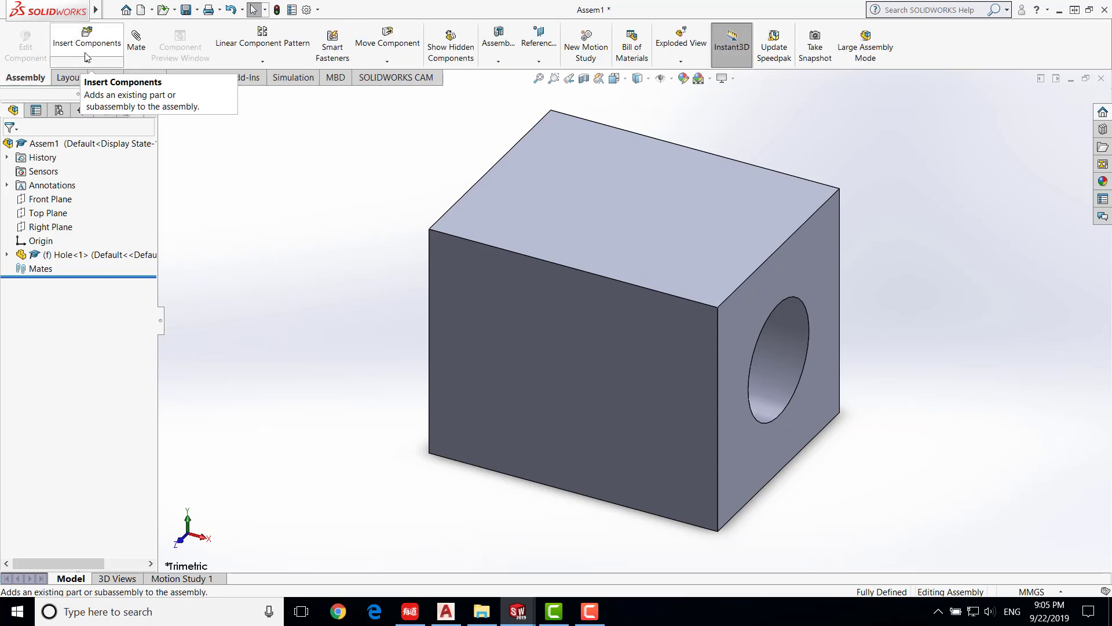
click(98, 42)
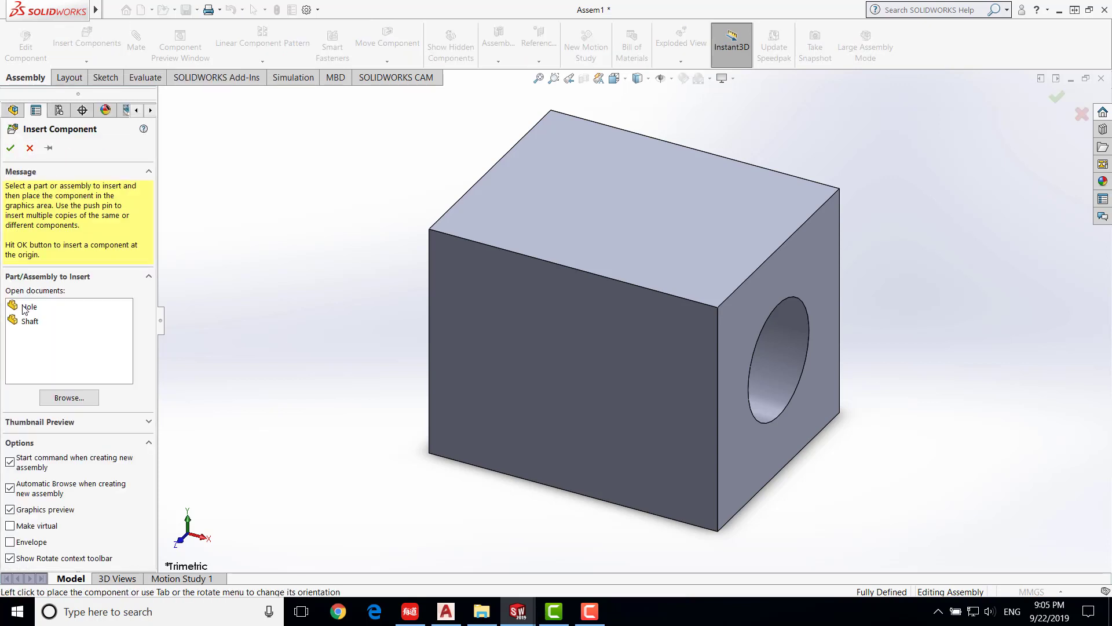
click(30, 321)
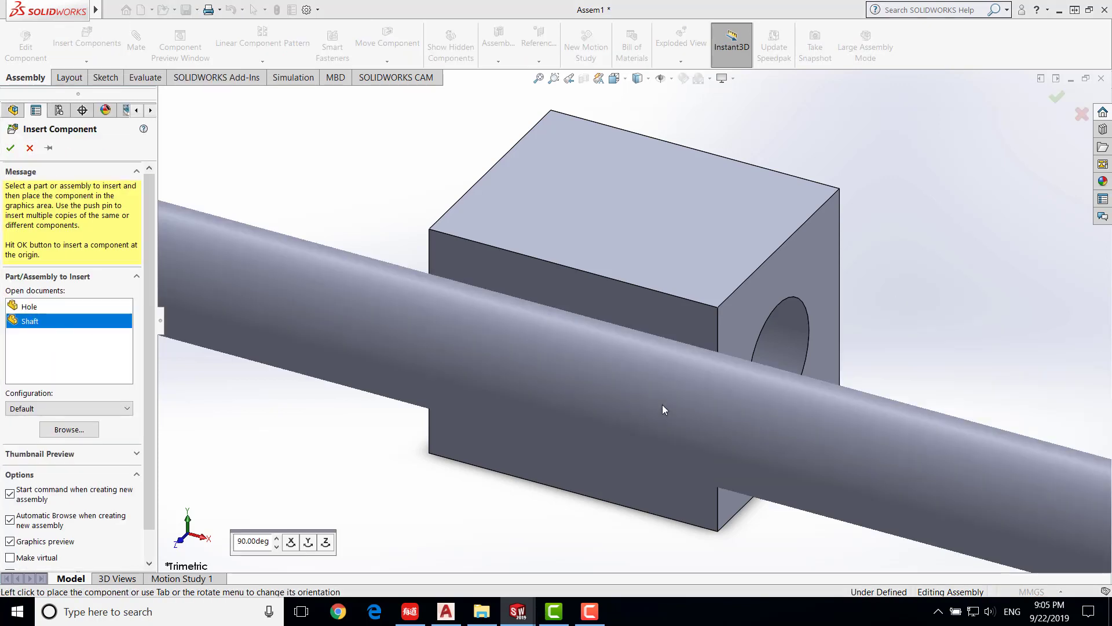
click(663, 408)
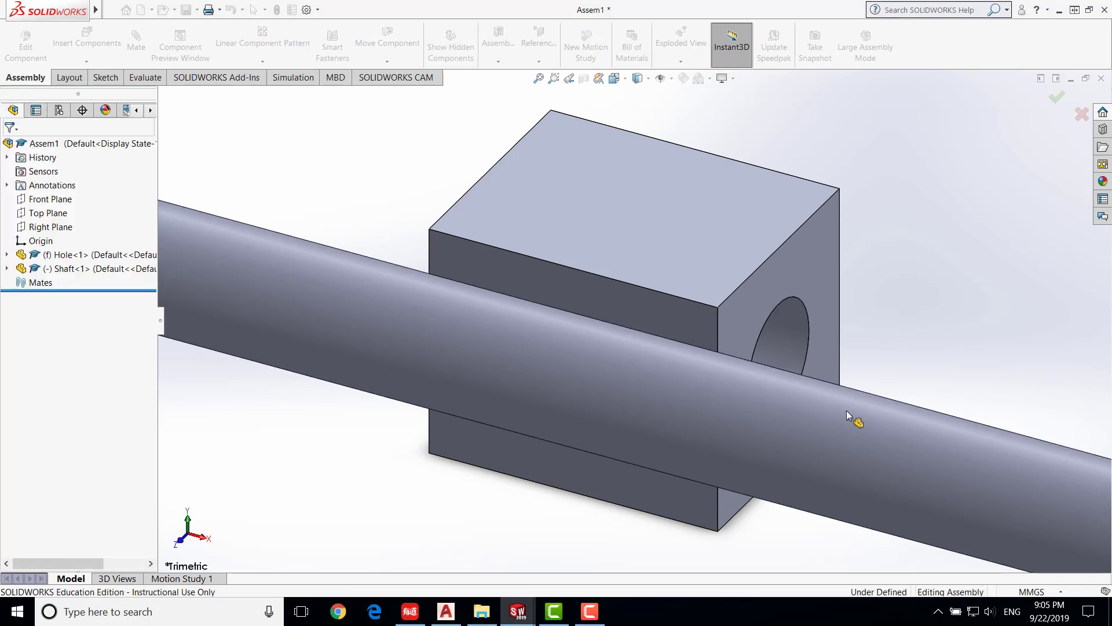
- Move the shaft clear of the Hole block, to a free spot in front of and below it
scroll(846, 410, down, 2)
scroll(846, 410, up, 2)
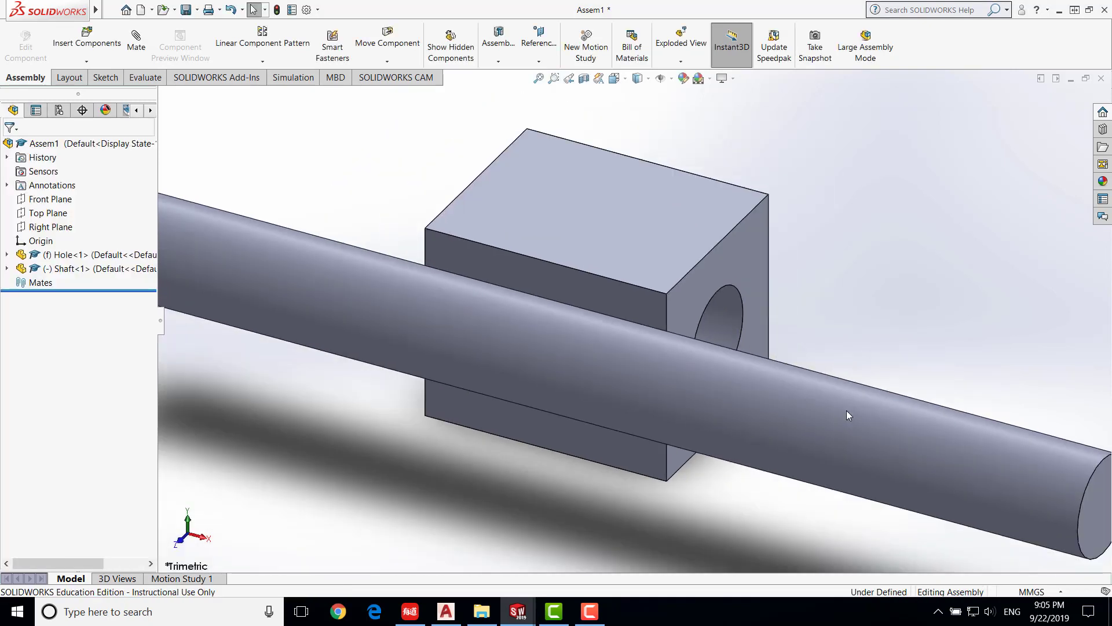
click(746, 380)
drag(747, 380, 610, 494)
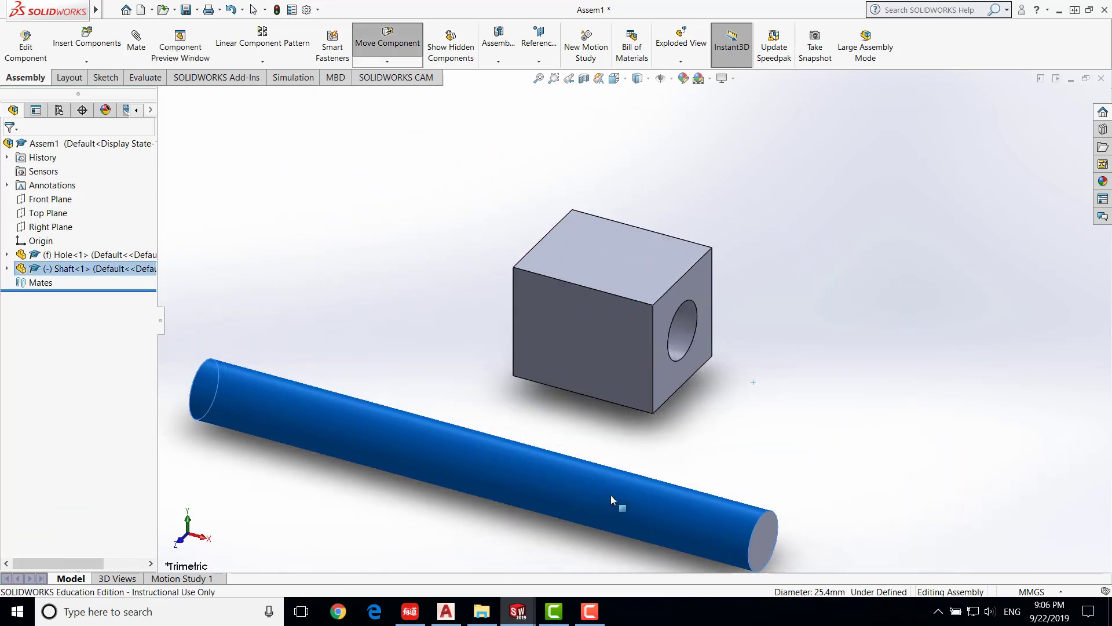
- Try to move the Hole block by its front face
click(621, 307)
drag(631, 320, 525, 278)
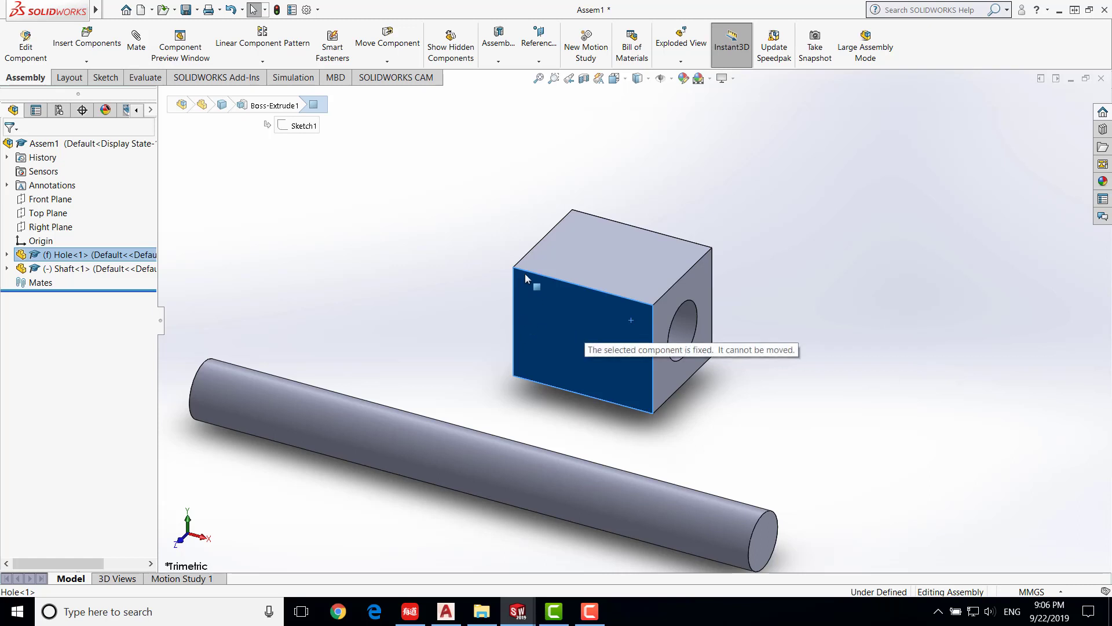
- Try to move the Hole block by its top face, and move the shaft closer in front of the block
drag(637, 231, 688, 285)
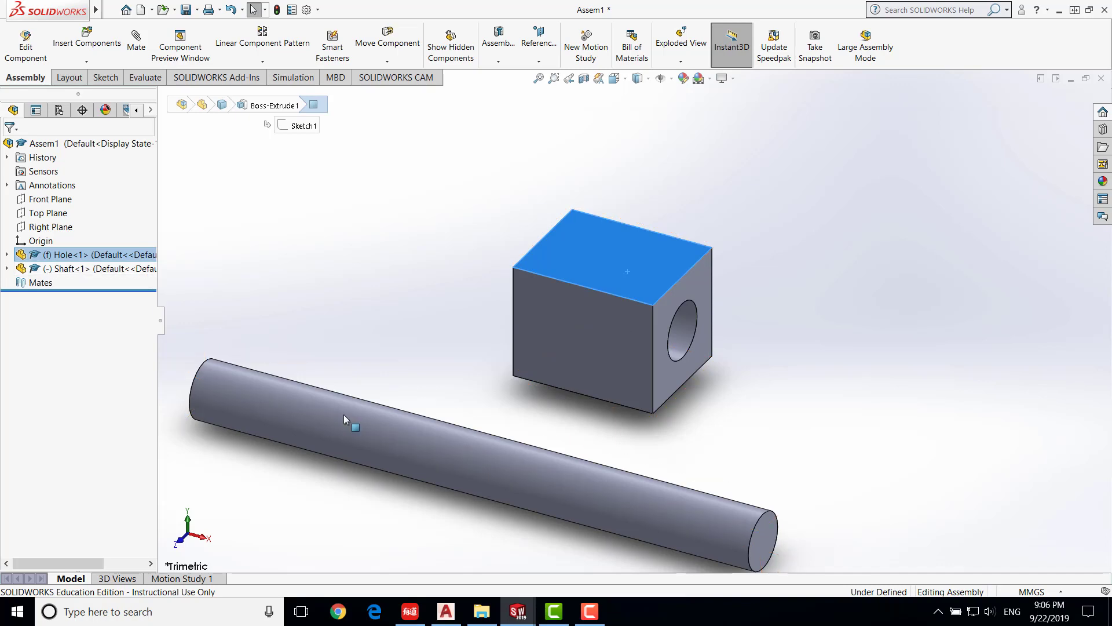
drag(356, 439, 429, 395)
key(Escape)
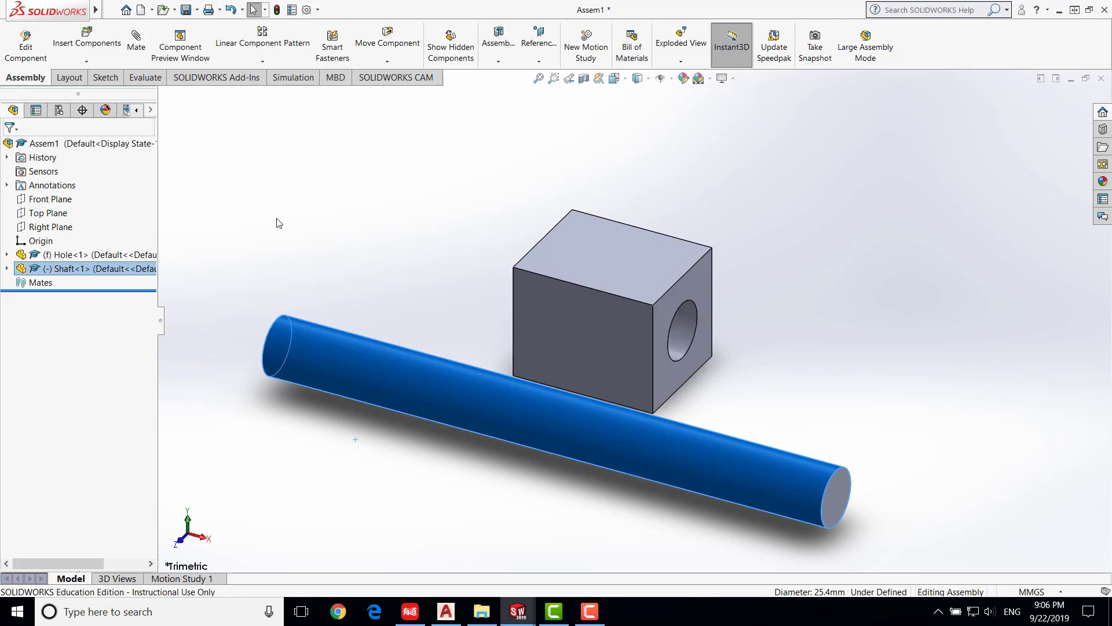
- Add a concentric mate between the shaft's cylindrical face and the inner face of the Hole block's bore
click(144, 58)
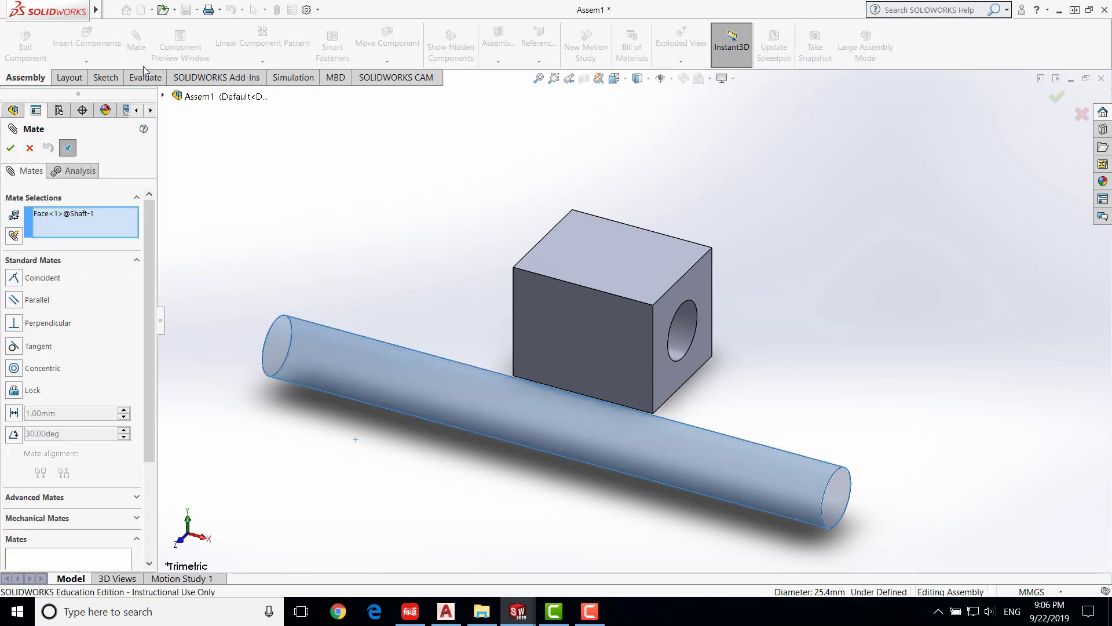
click(310, 352)
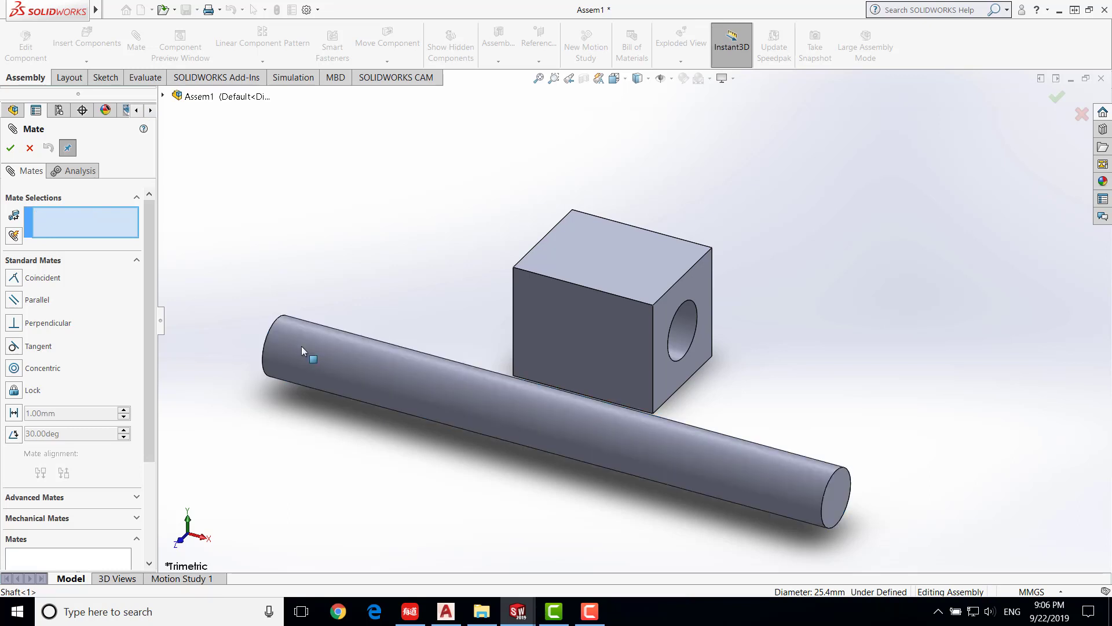
click(64, 214)
click(364, 367)
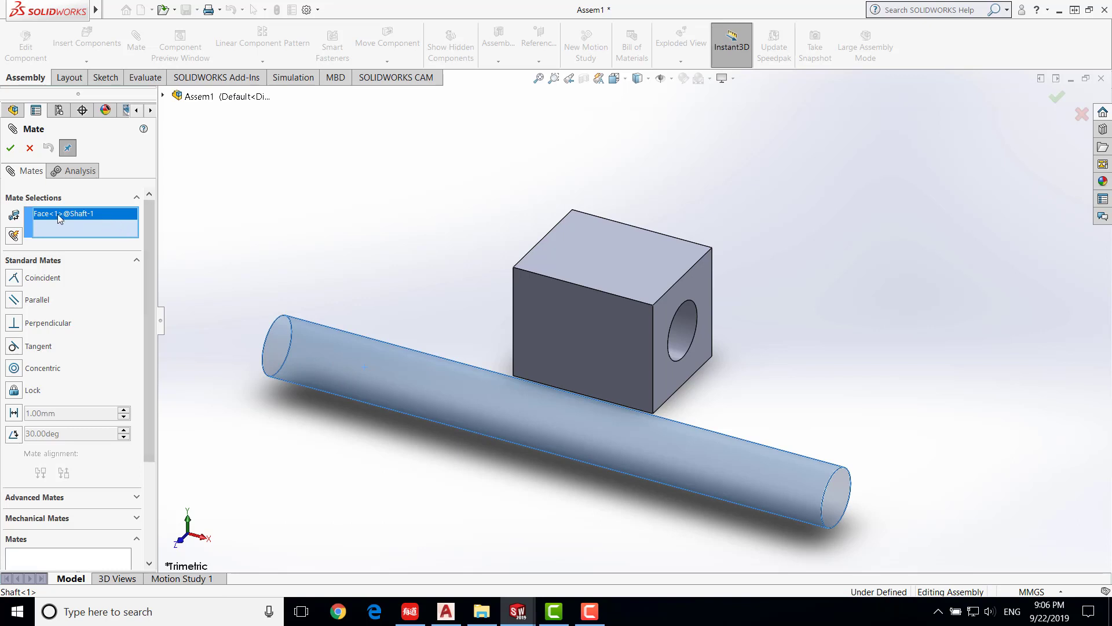
click(683, 326)
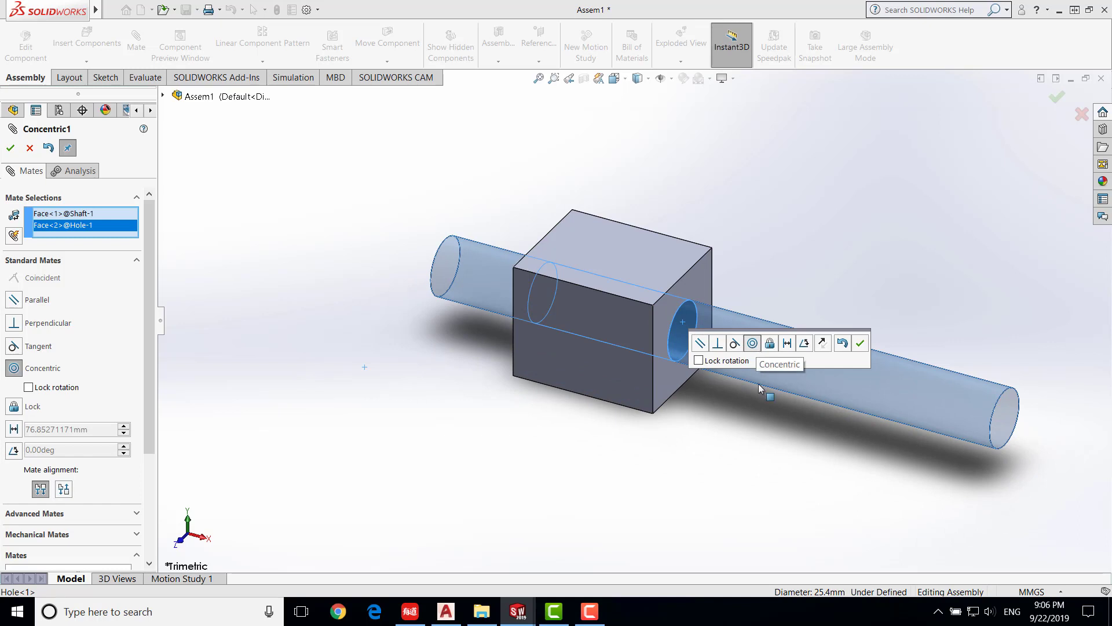
click(754, 347)
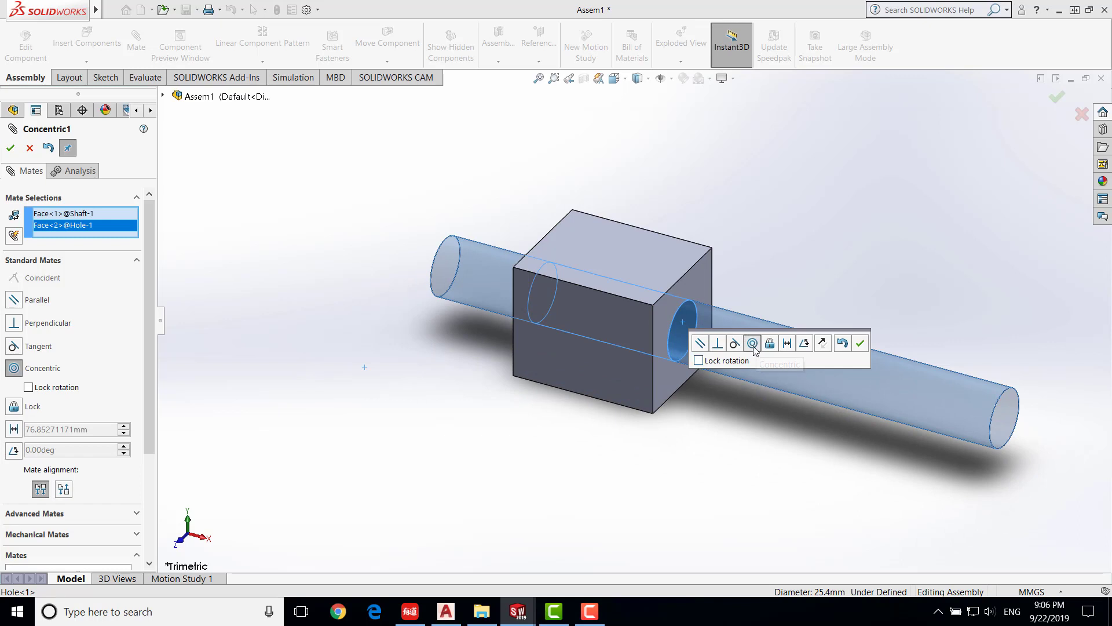
click(859, 344)
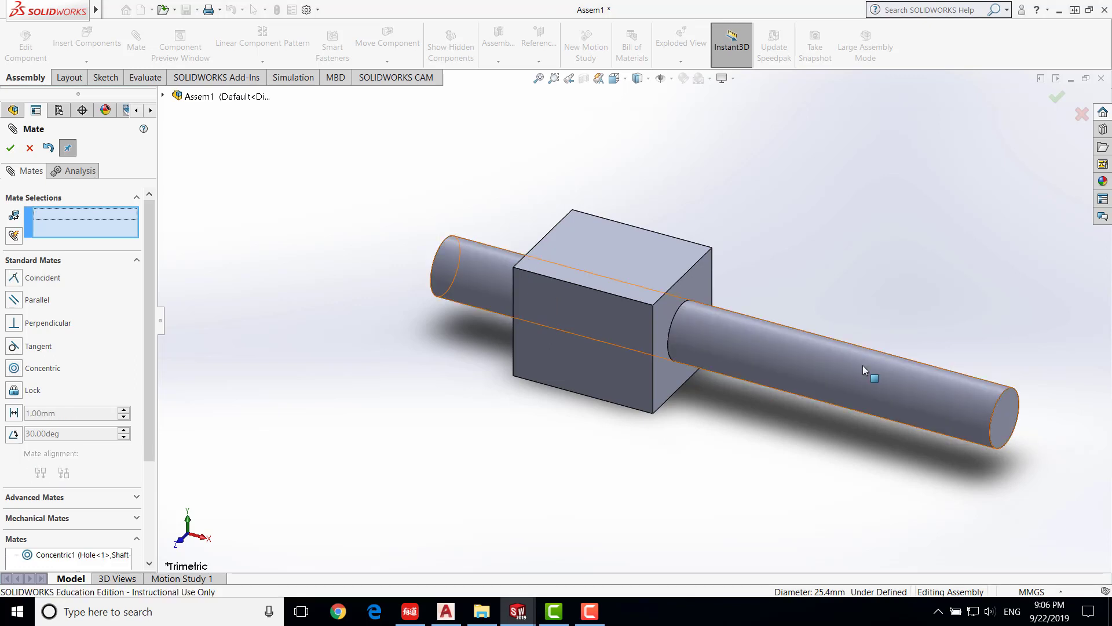
- Slide the shaft back and forth through the block's bore to test the concentric mate
drag(859, 366, 798, 423)
scroll(798, 423, up, 4)
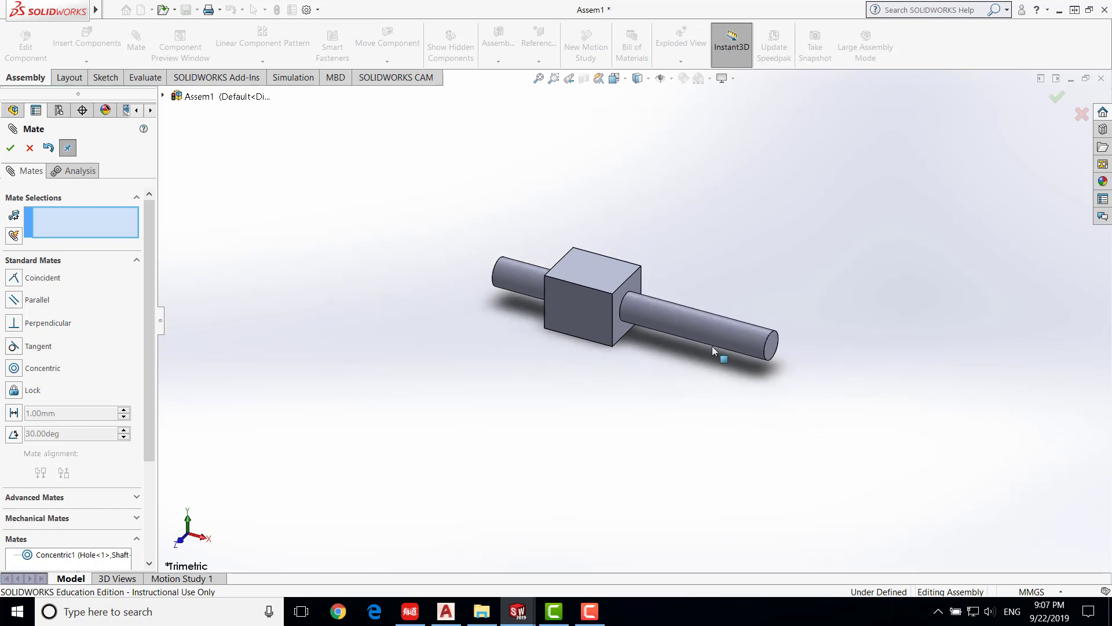
drag(687, 326, 570, 299)
drag(632, 341, 714, 377)
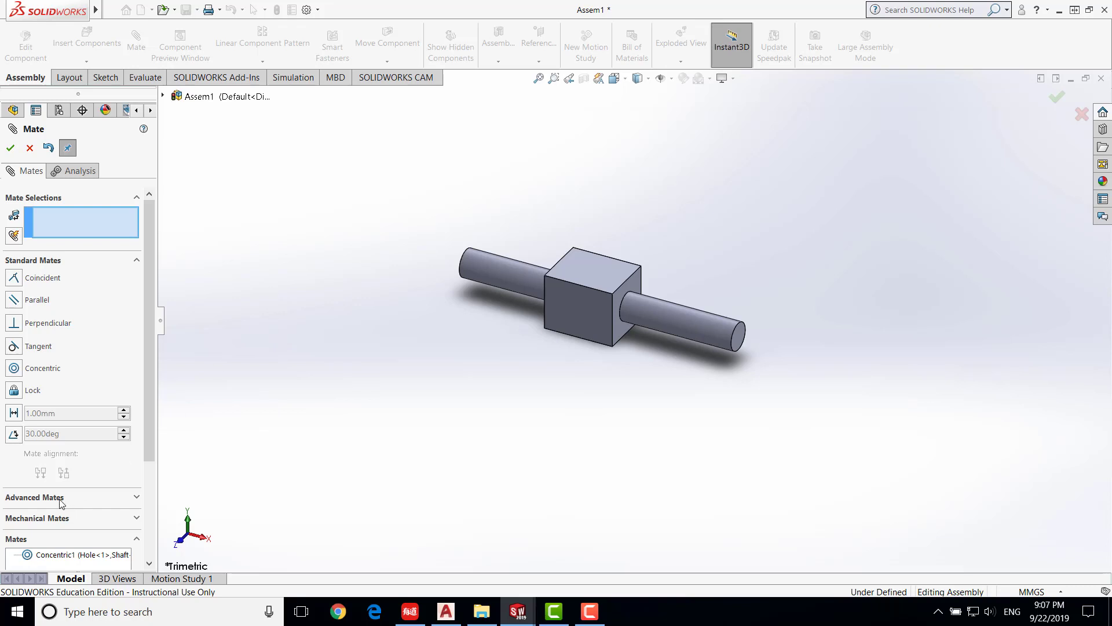
- Start an advanced limit distance mate between the shaft's end face and the Hole block's side face around the bore opening
click(134, 502)
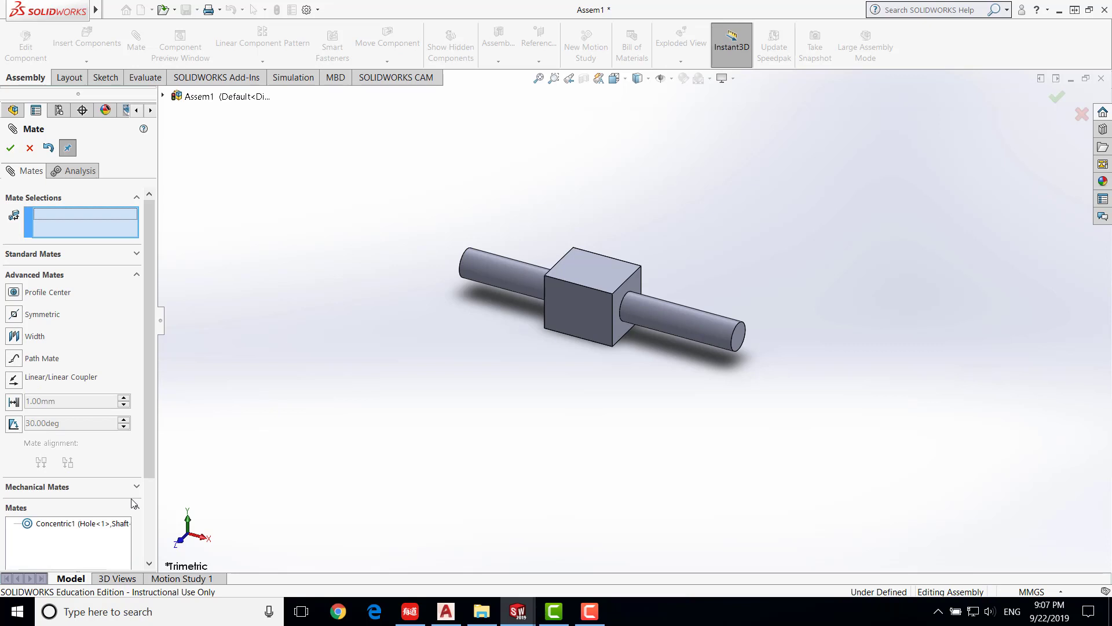
click(14, 401)
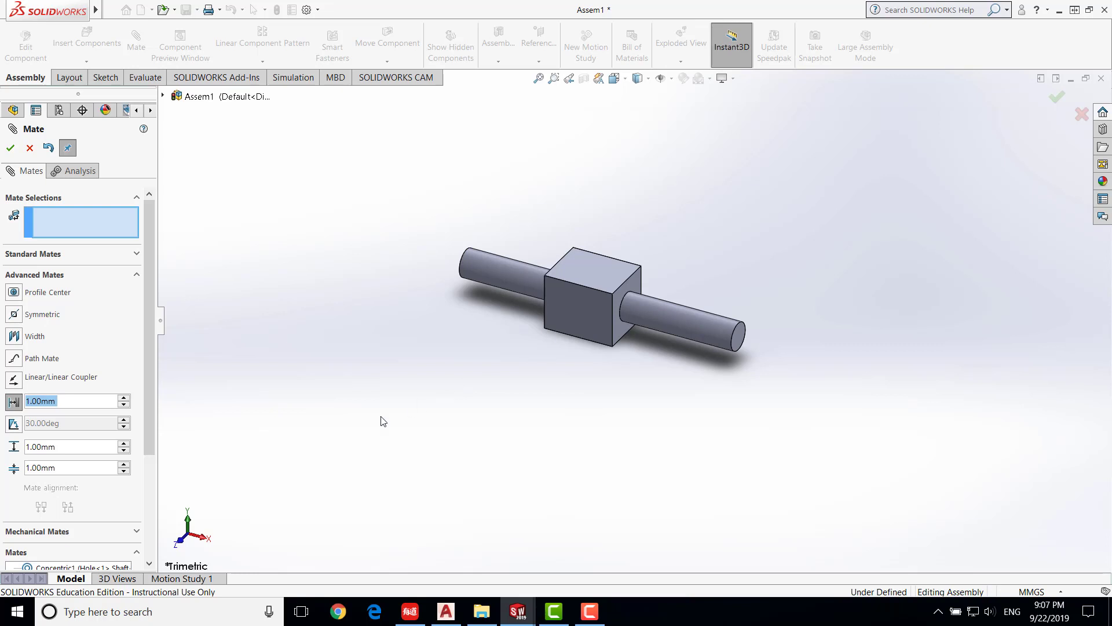
middle_drag(514, 335, 595, 346)
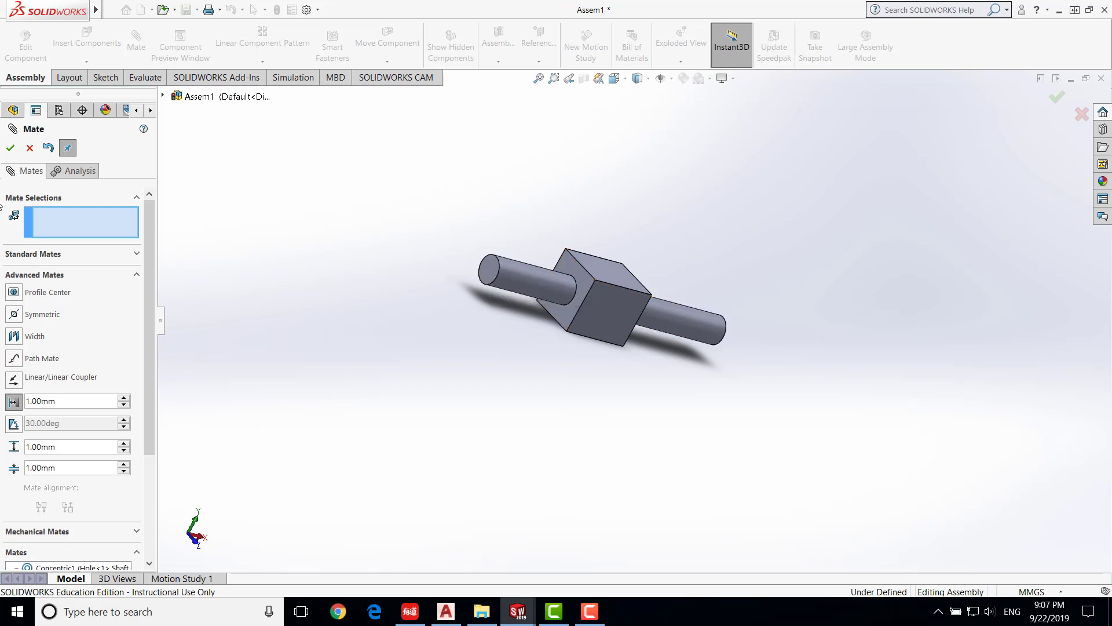
click(70, 221)
click(489, 273)
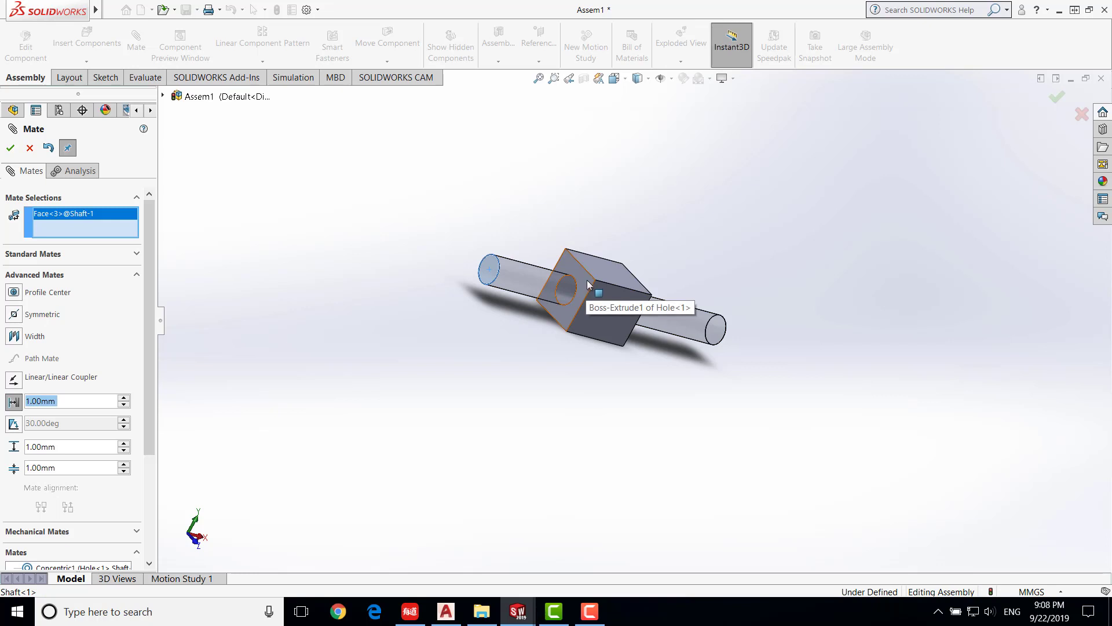
click(587, 284)
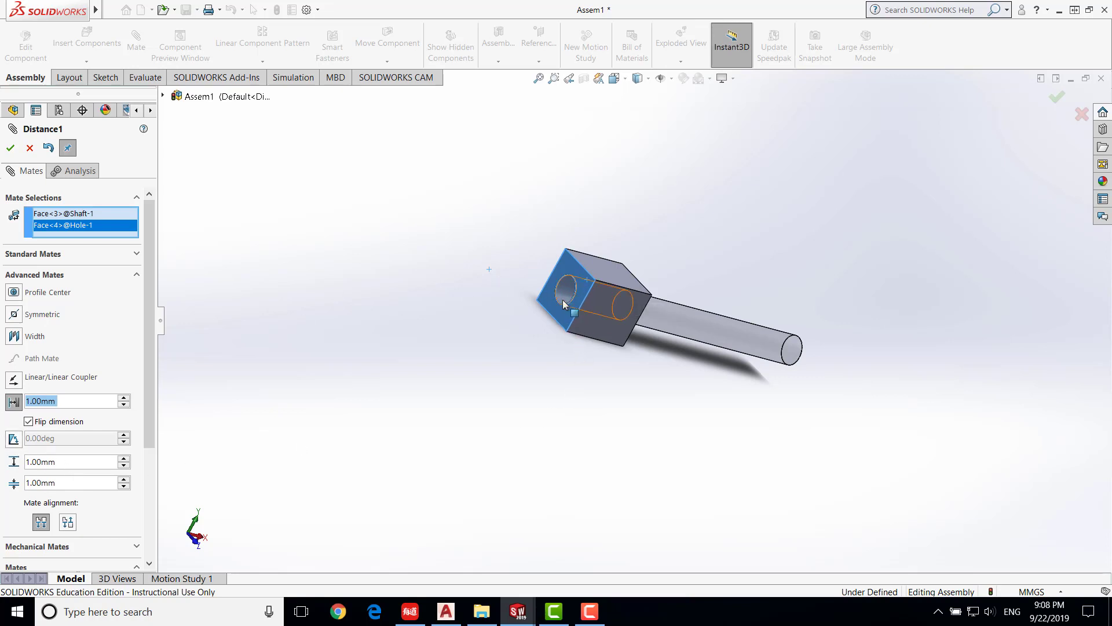
- Set the distance mate's minimum to 0 mm and its maximum to 7.5 mm, and accept the mate
click(92, 480)
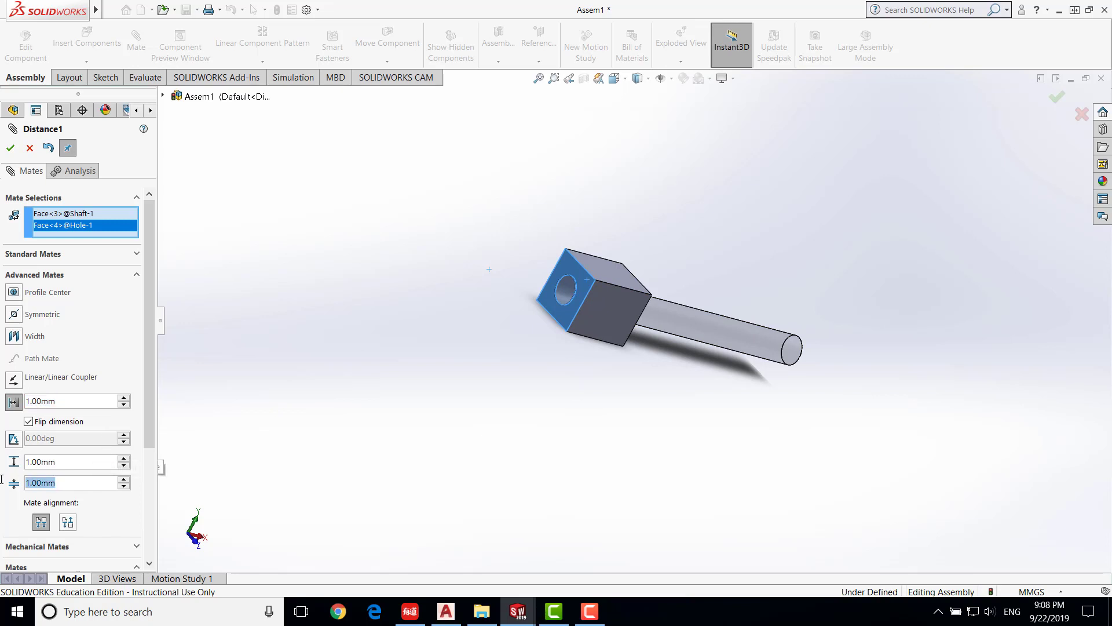
text(0)
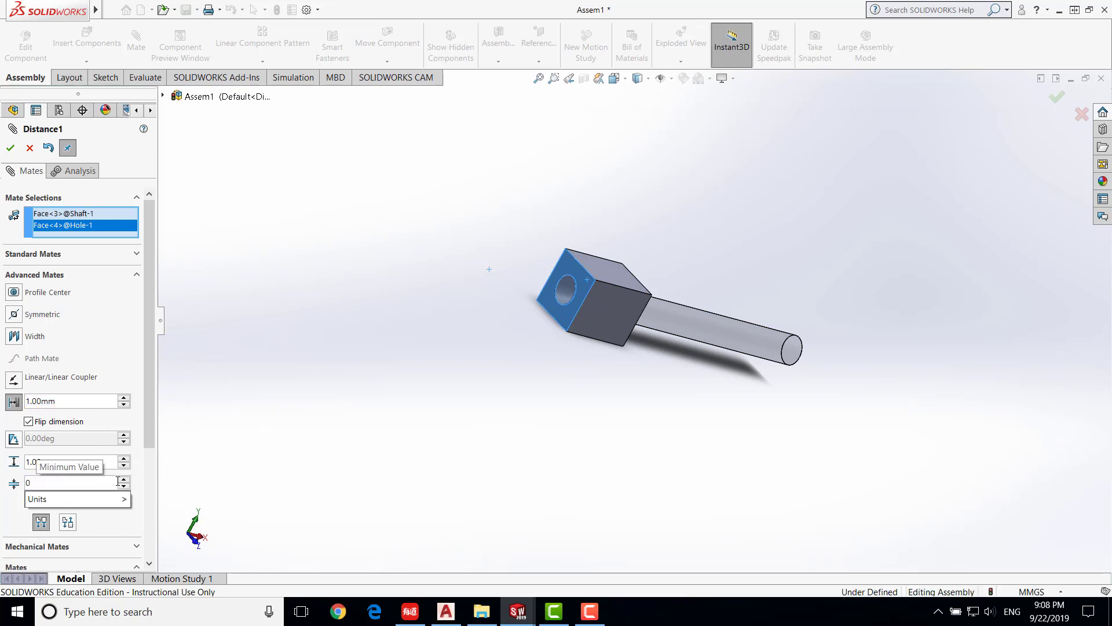
key(Return)
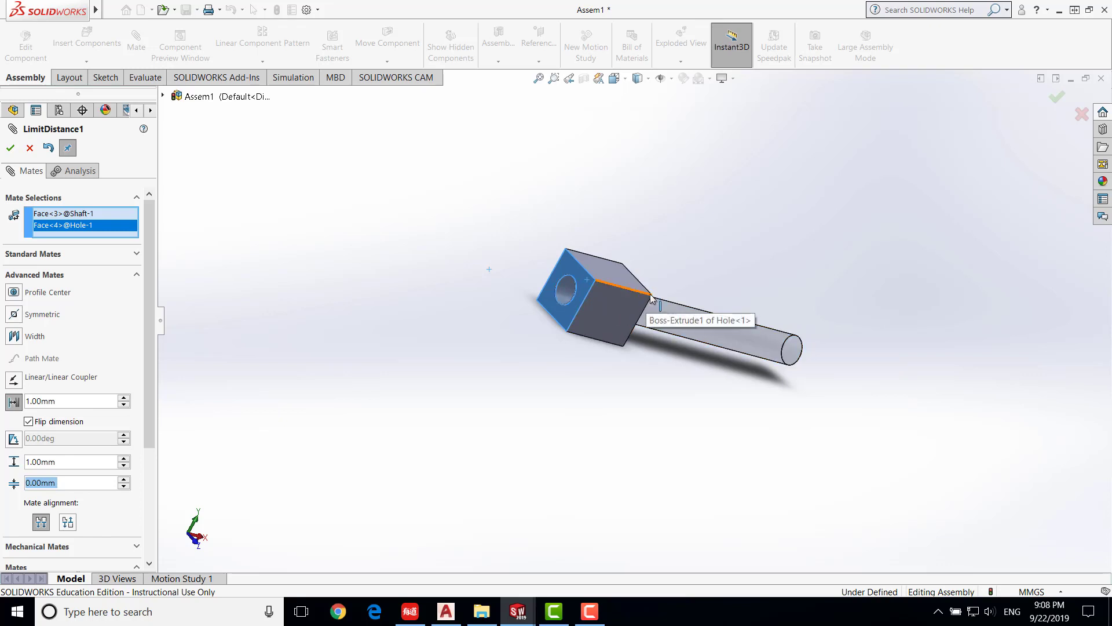
click(68, 459)
text(7.5)
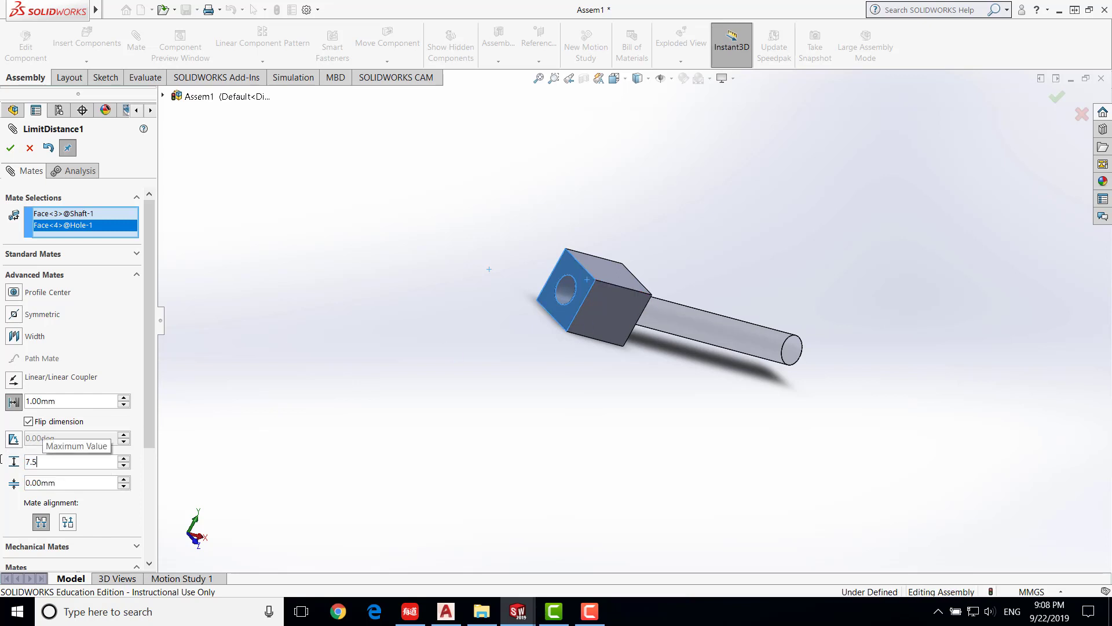
key(Return)
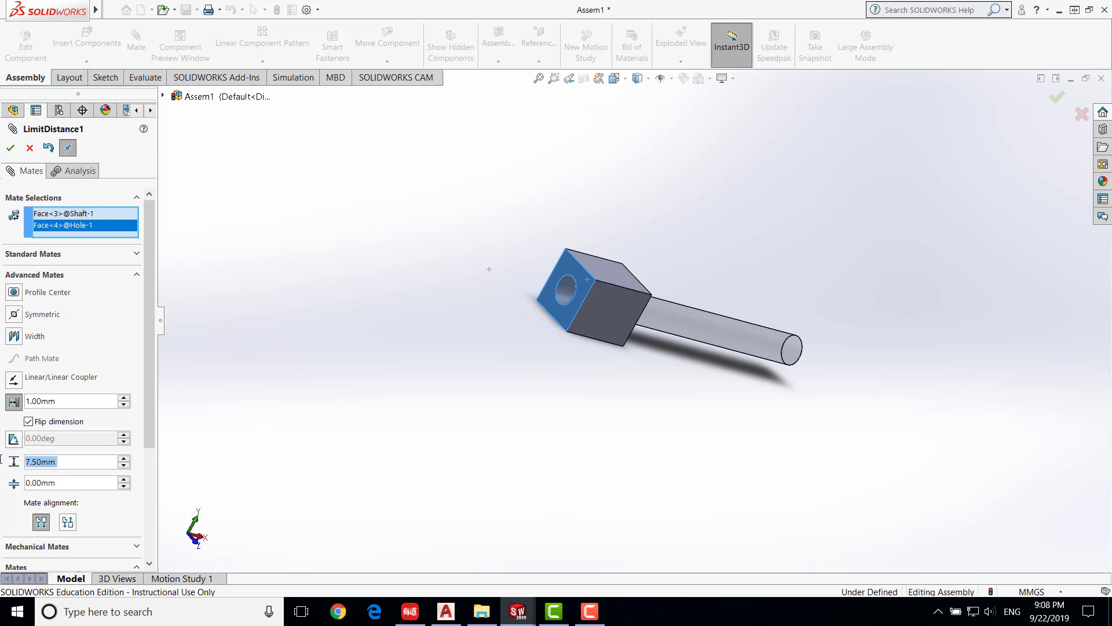
click(11, 148)
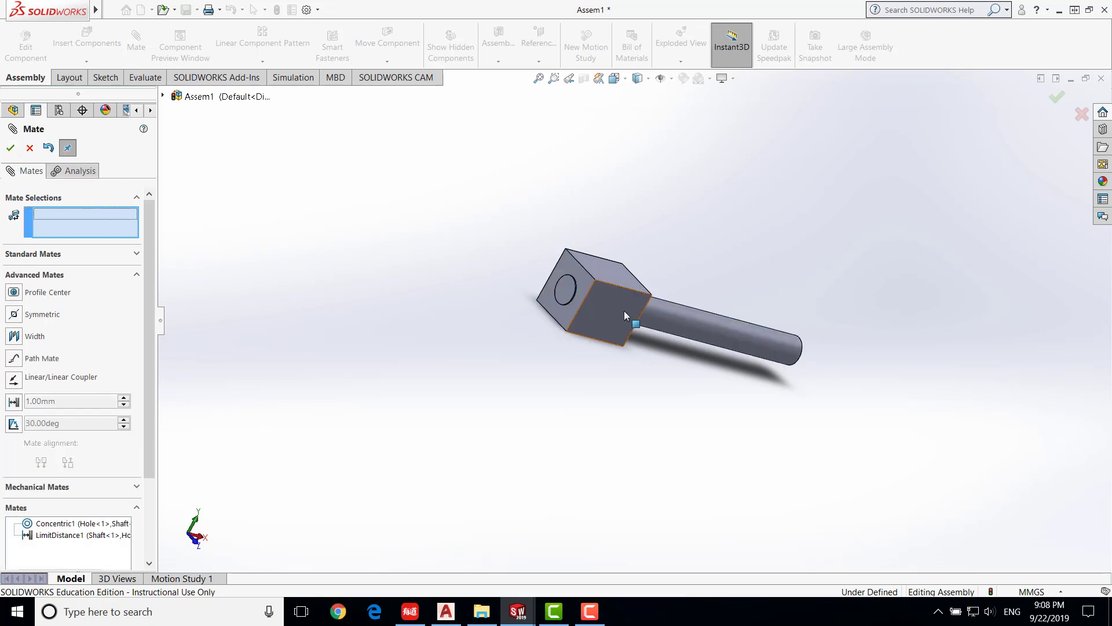
- Pull the shaft along the bore to test its travel within the limit distance mate
drag(674, 320, 333, 260)
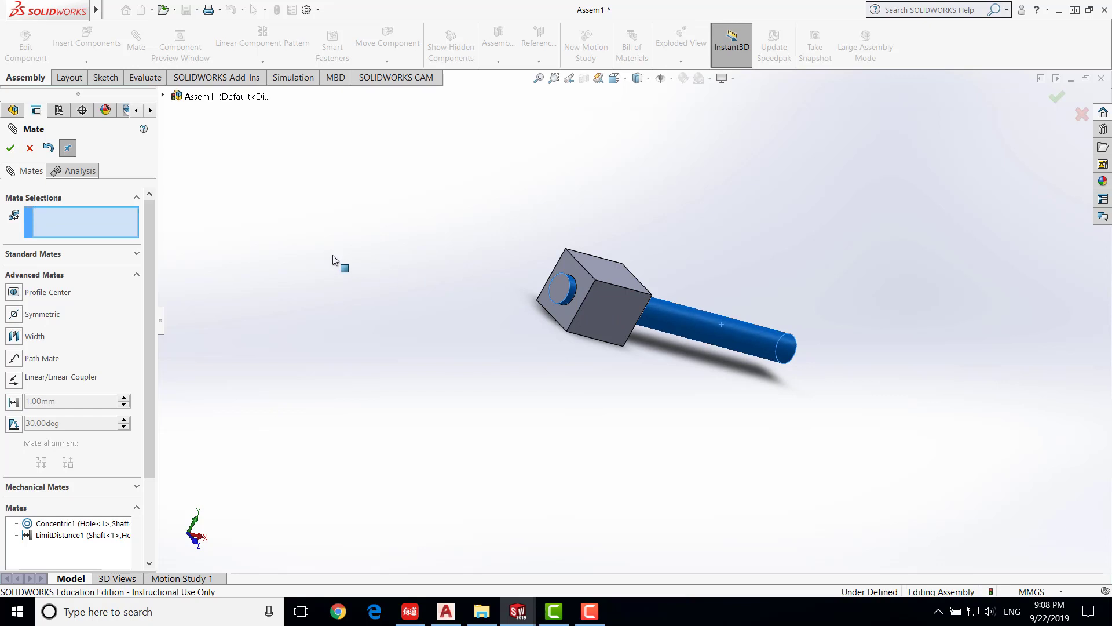
middle_drag(708, 372, 670, 372)
drag(676, 315, 440, 282)
click(732, 325)
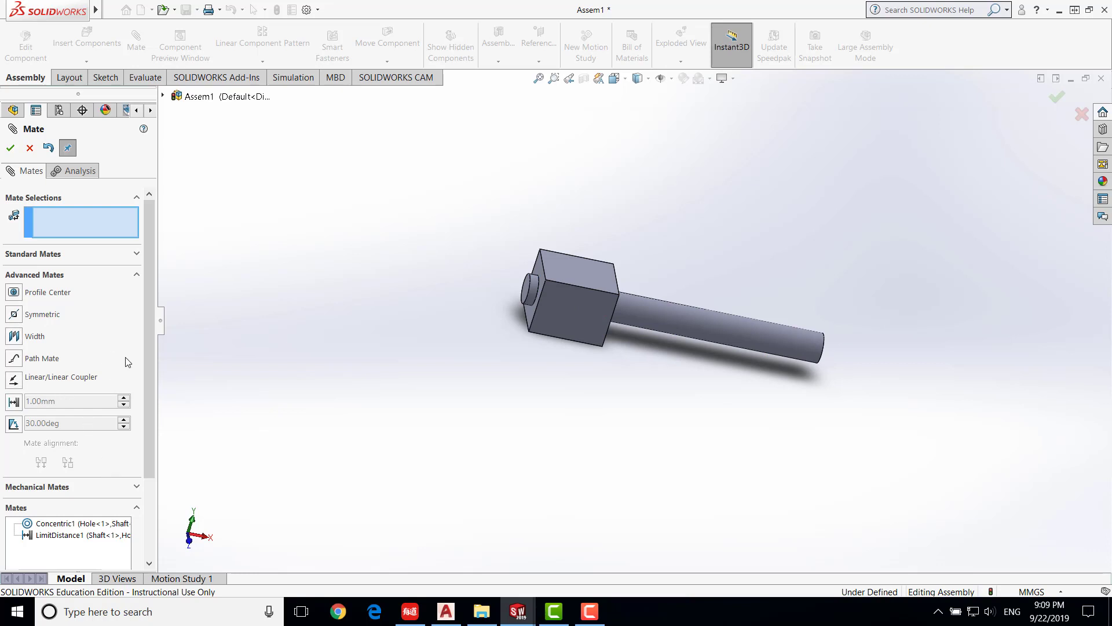
- Check the limit distance mate's values and change the assembly's unit system to IPS (inch, pound, second)
click(58, 535)
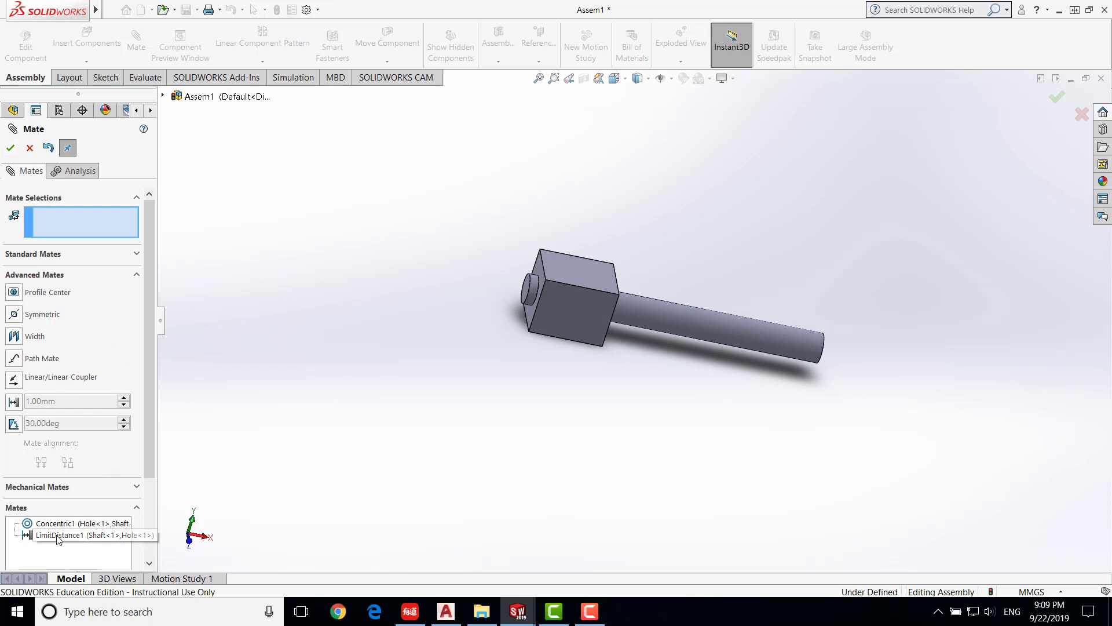
click(30, 150)
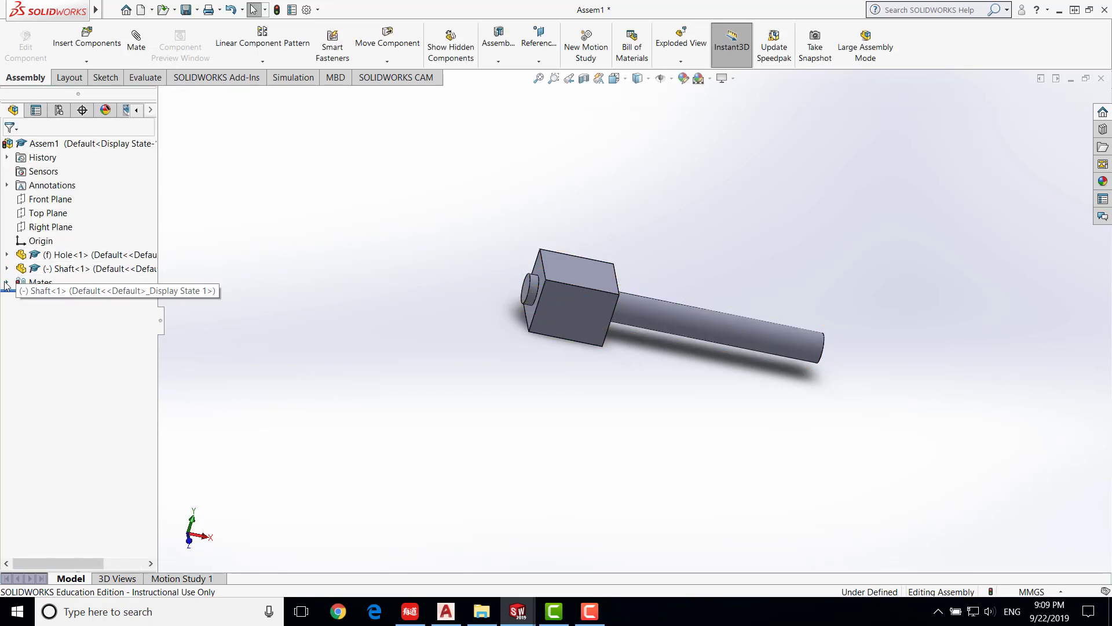
click(6, 282)
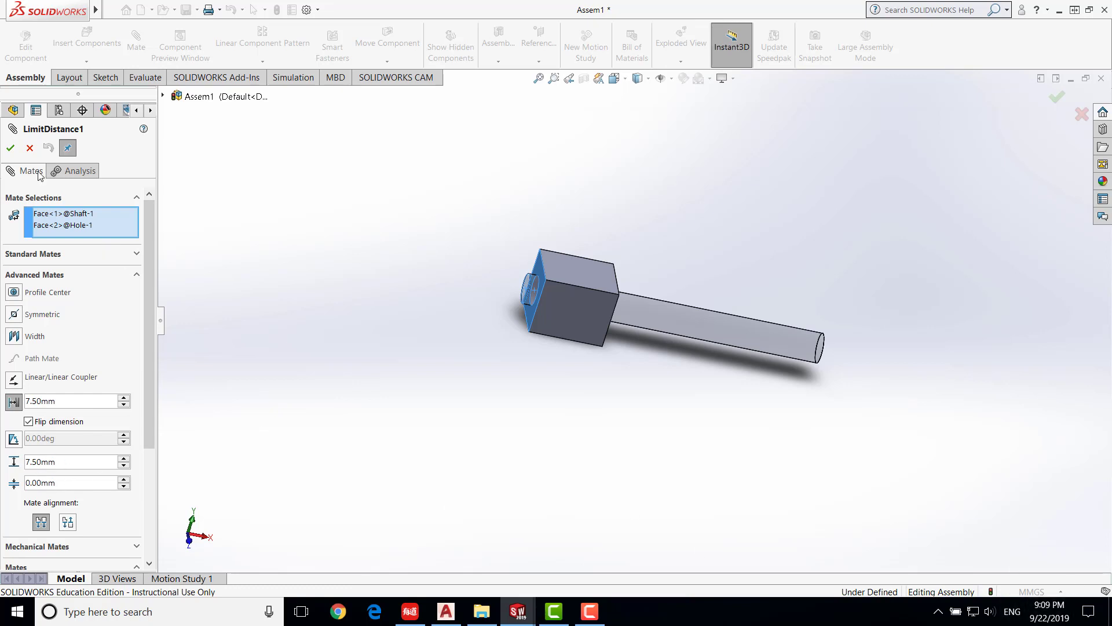
click(30, 148)
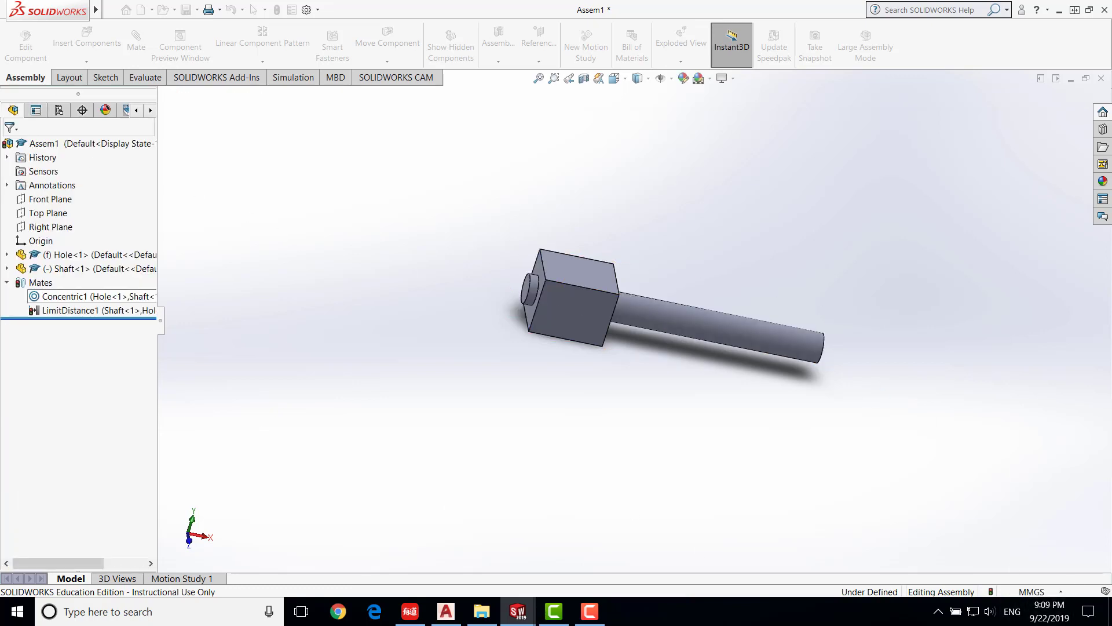
click(1037, 591)
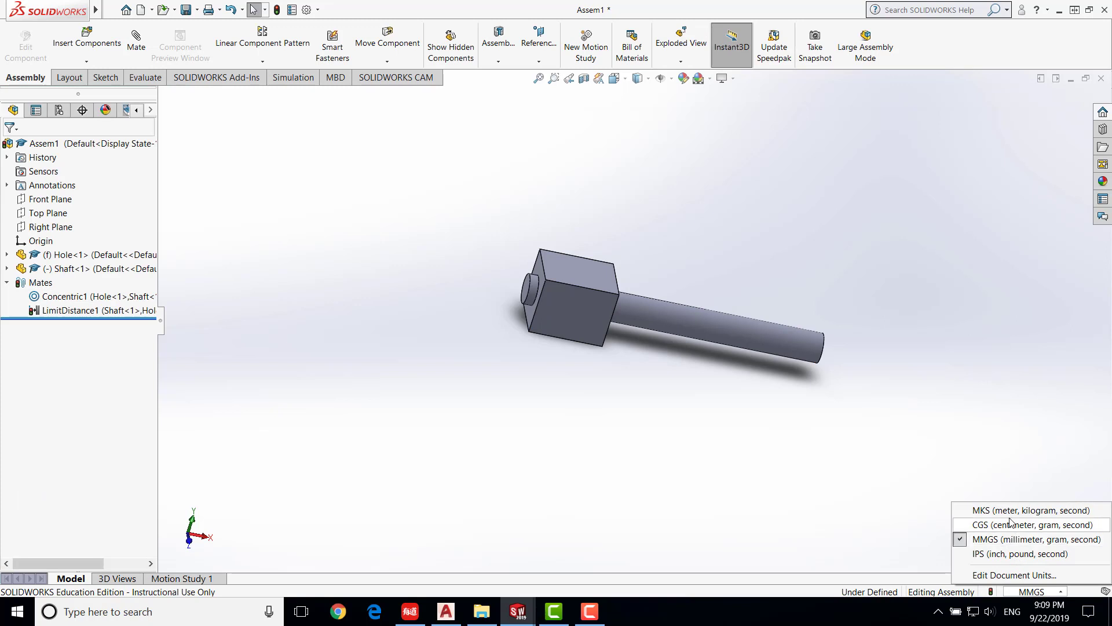
click(1006, 554)
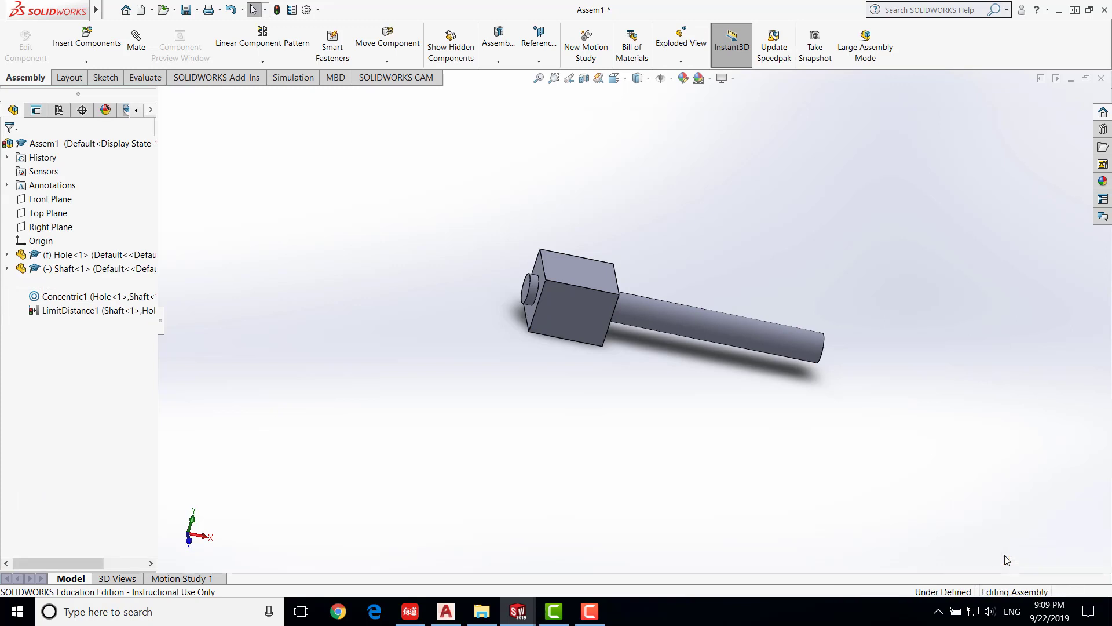
- Edit the limit distance mate between shaft and block, setting its maximum value to 7.5 in
click(51, 310)
right_click(52, 311)
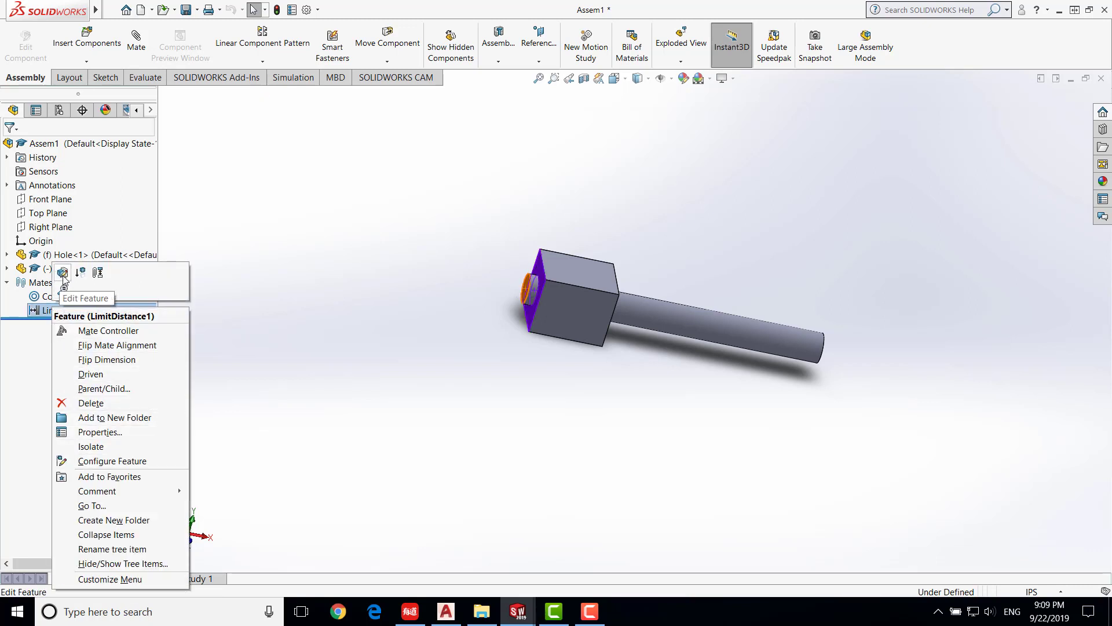
key(Escape)
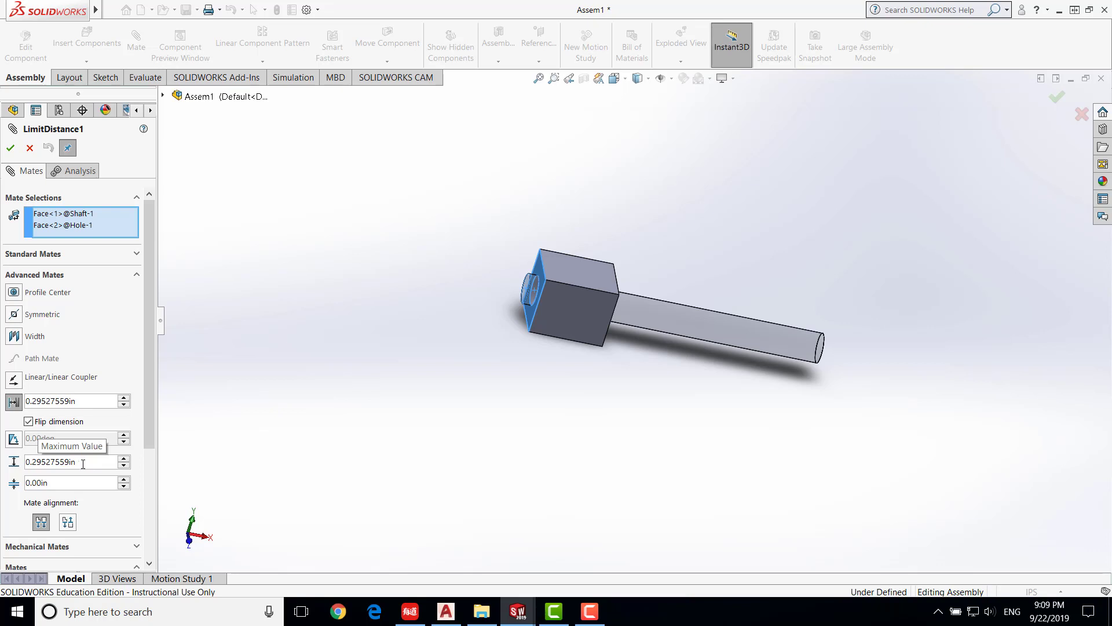
drag(83, 464, 9, 470)
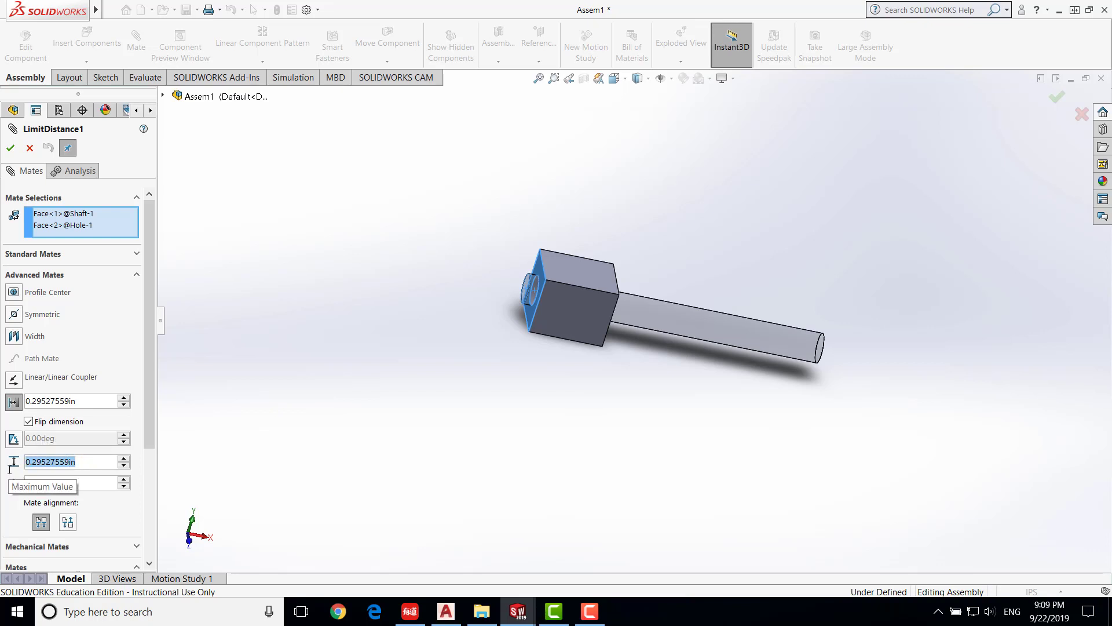
text(7.5)
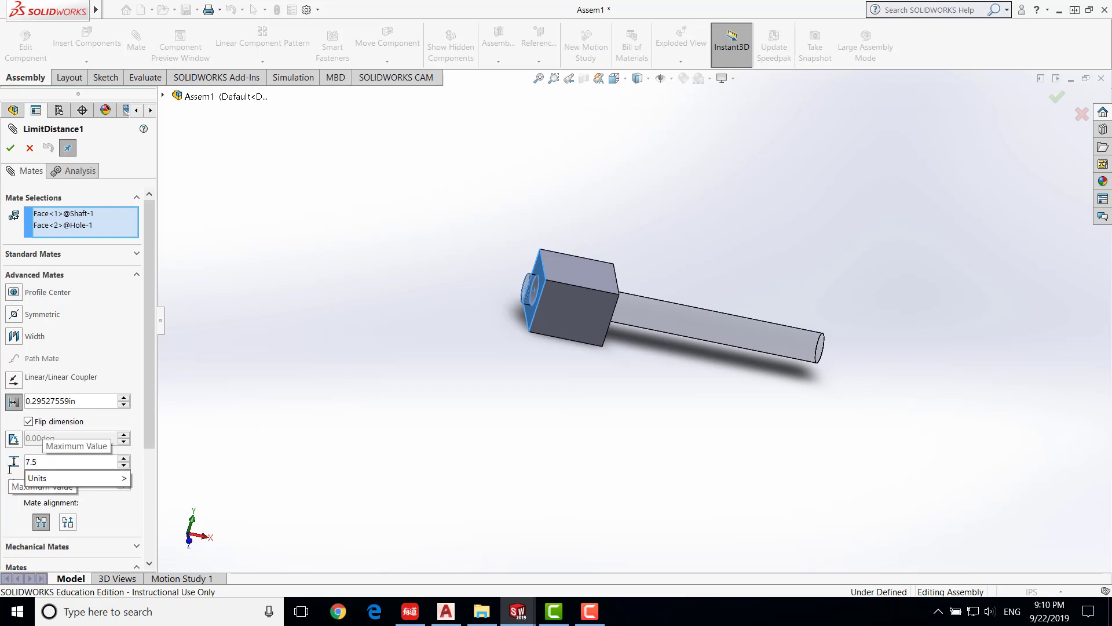
key(Return)
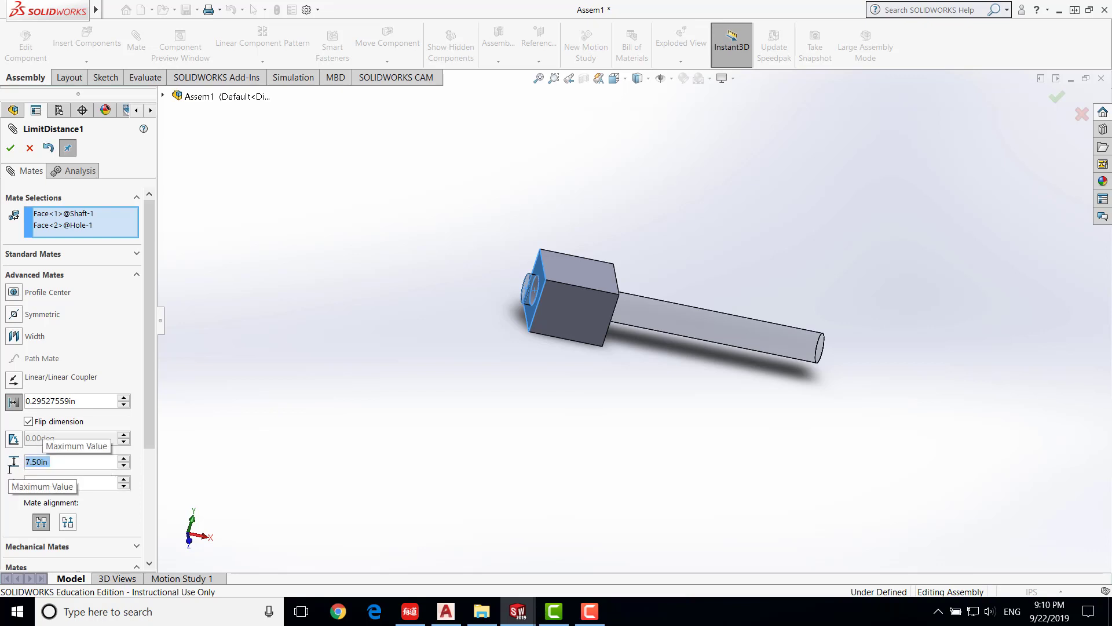
click(11, 148)
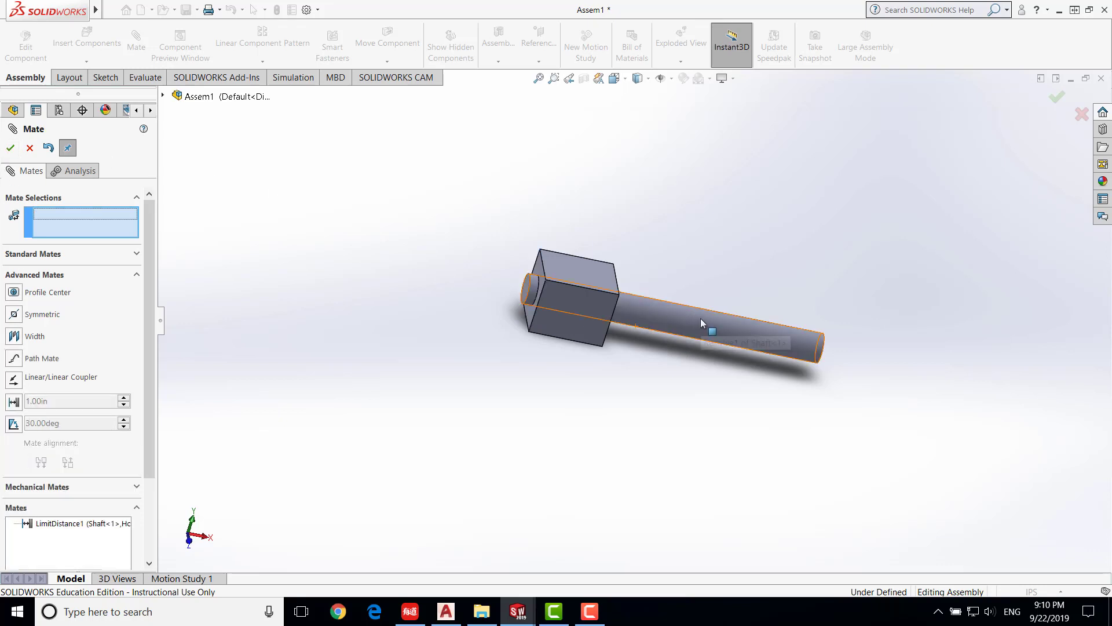
- Slide the shaft back and forth through the block to test its travel, and finish the mate command
drag(708, 326, 286, 285)
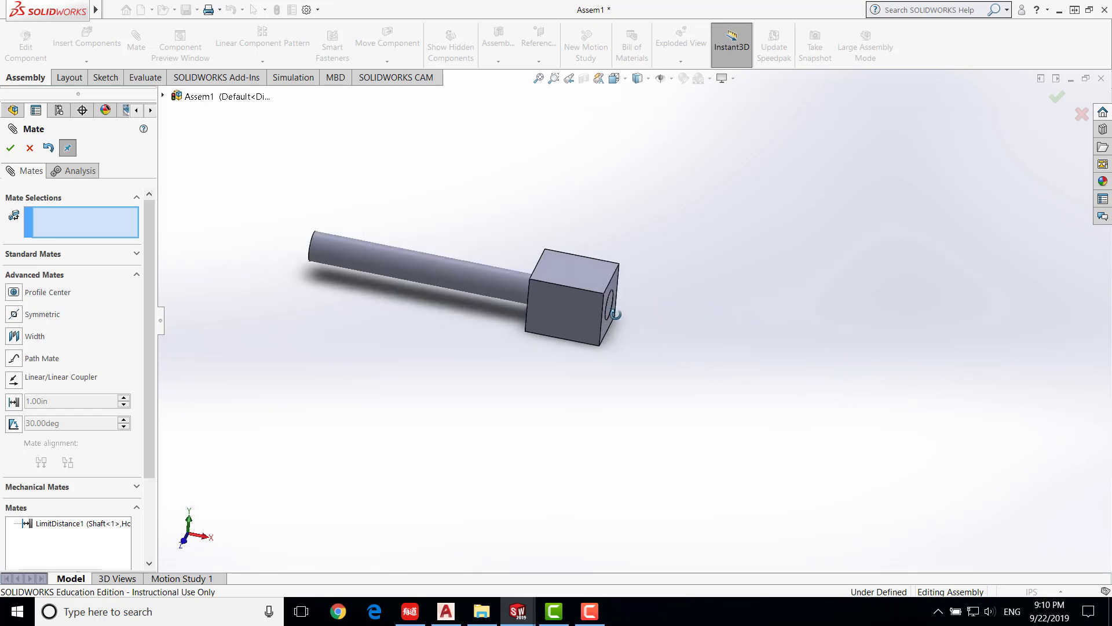
drag(463, 277, 734, 373)
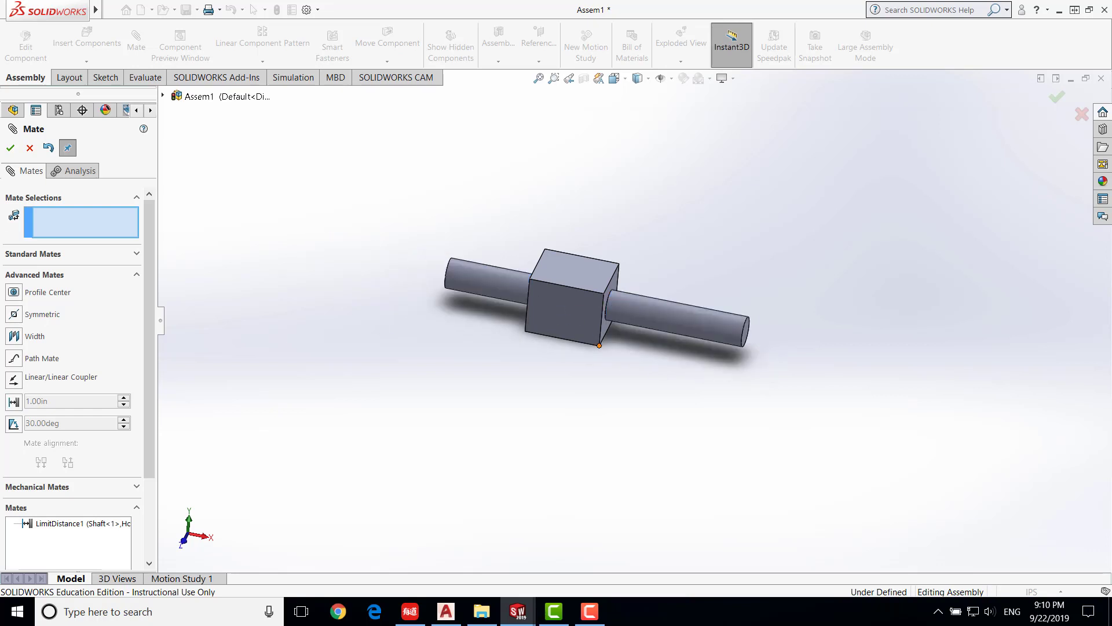
click(10, 149)
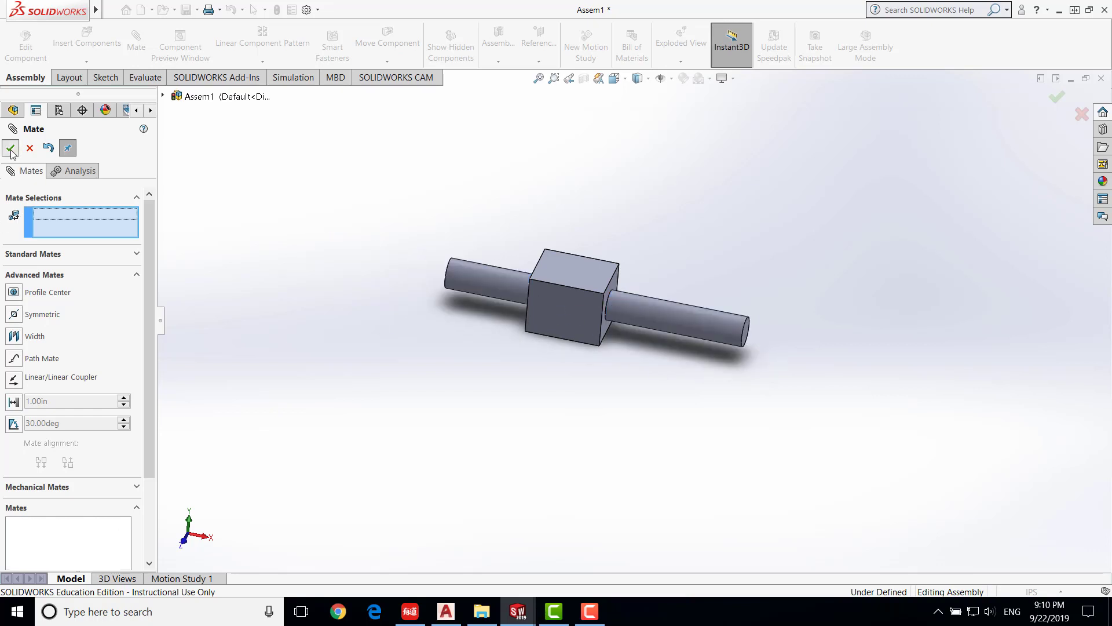
- Rebuild the assembly and save it as Assem.SLDASM in the HoleShaftAssembly folder
click(185, 11)
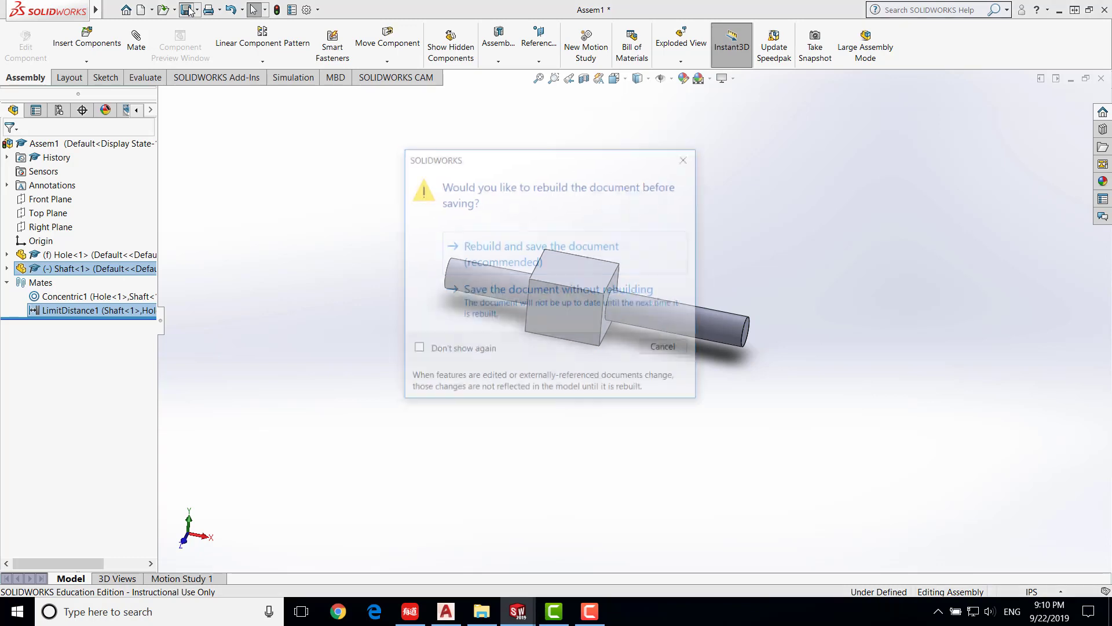
click(568, 259)
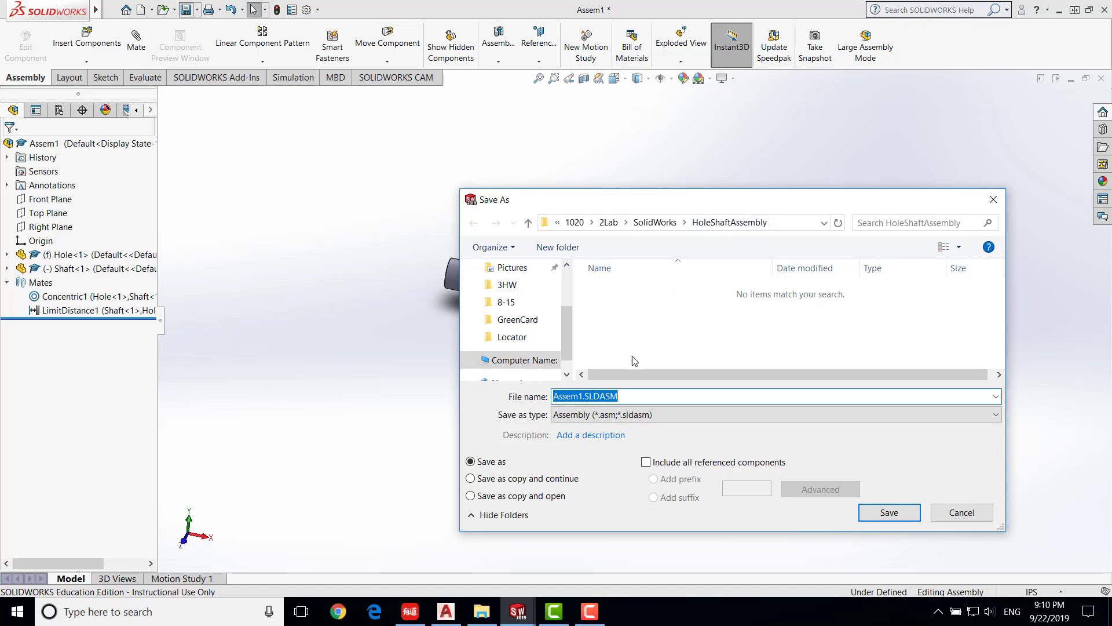
click(585, 395)
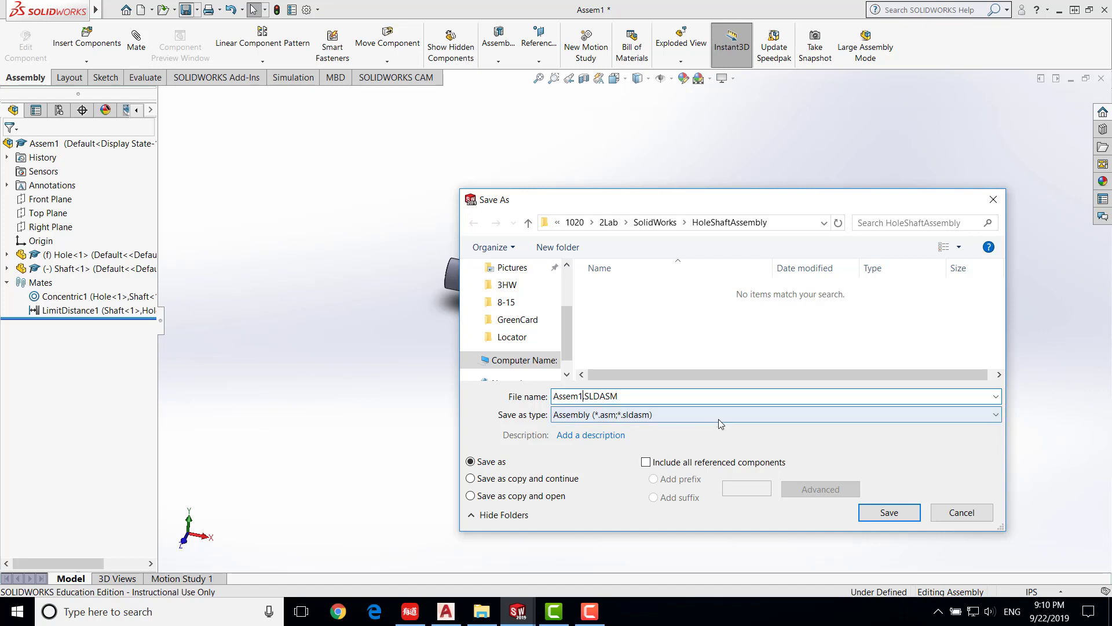
key(BackSpace)
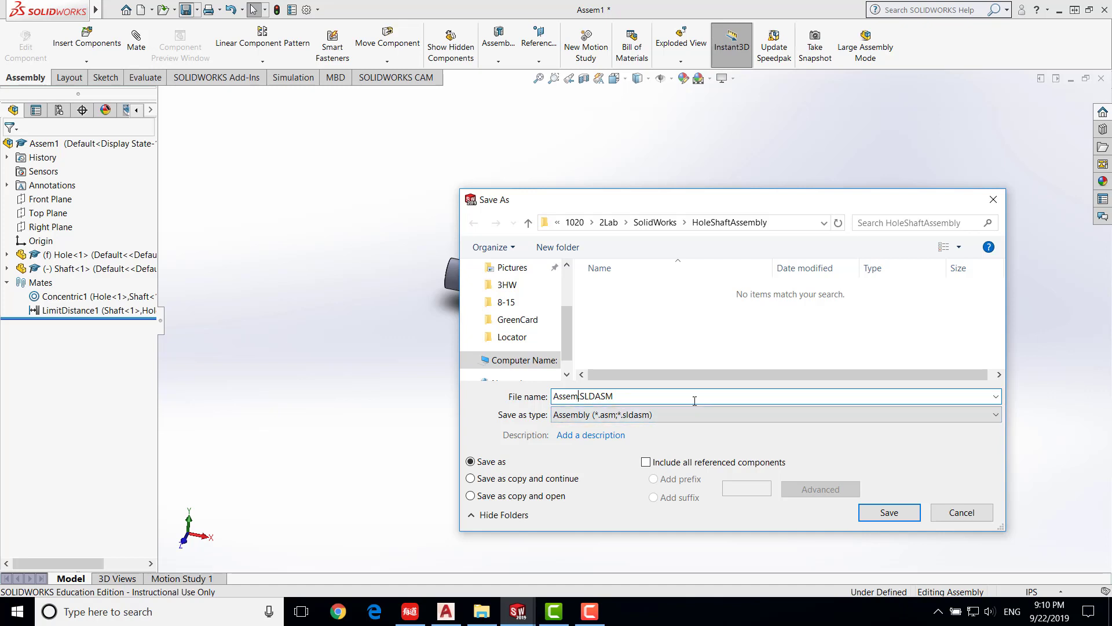
click(889, 512)
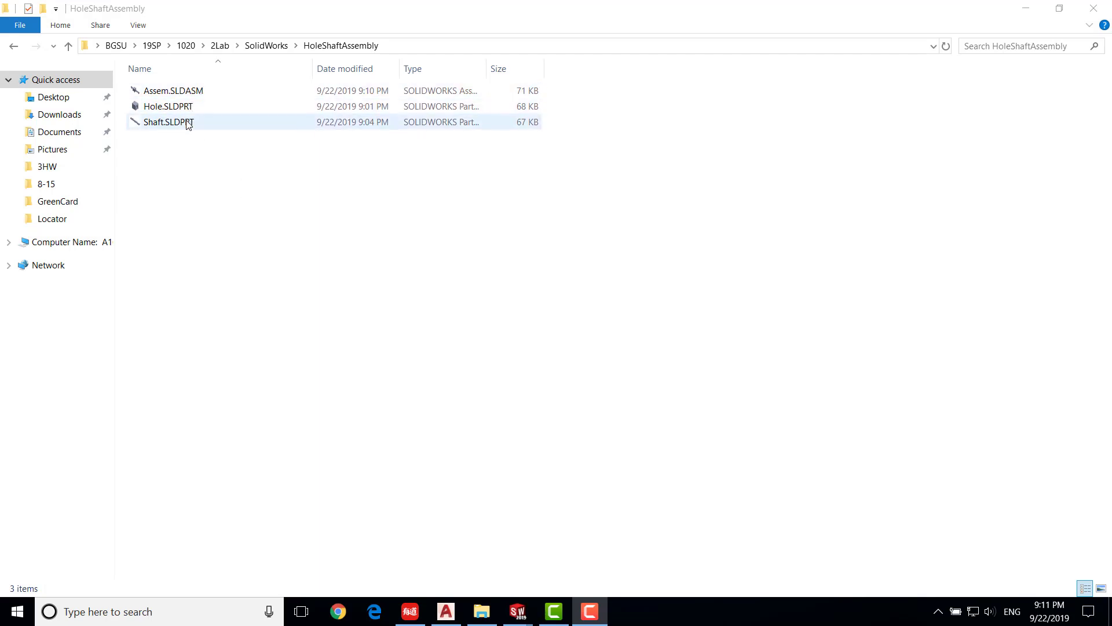
- Display the files of the HoleShaftAssembly folder in File Explorer as extra large icons
right_click(199, 163)
mouse_move(227, 169)
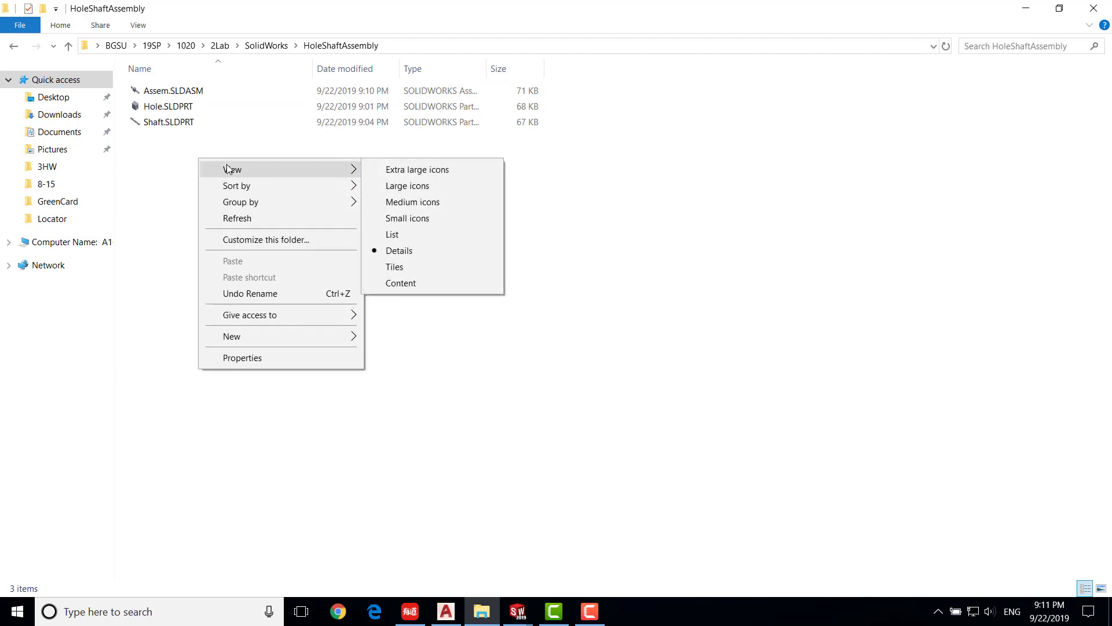
click(400, 169)
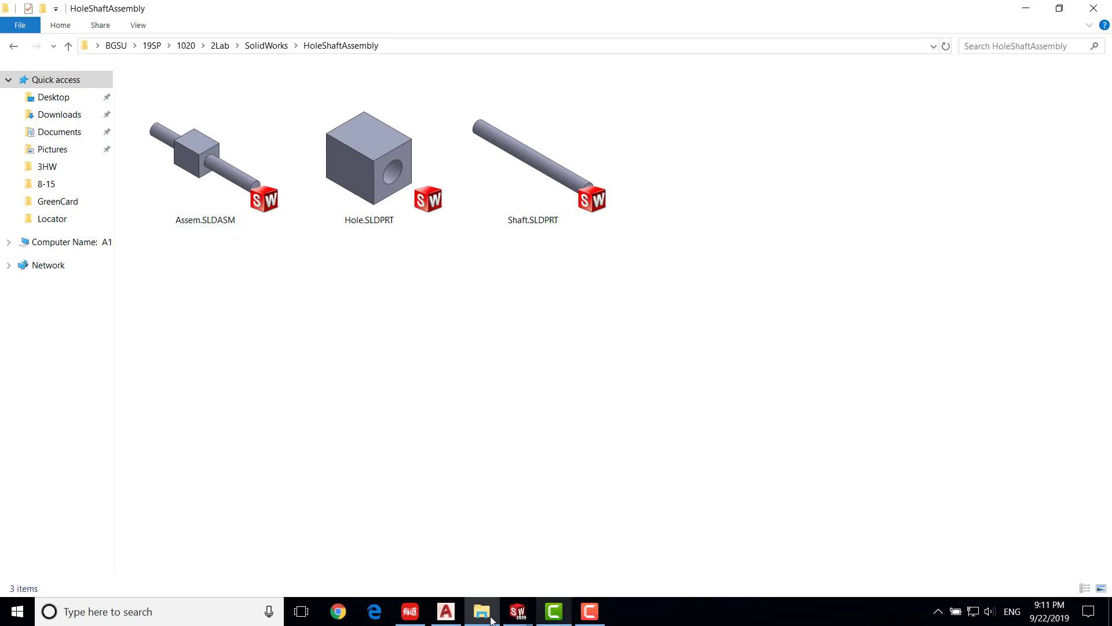
mouse_move(517, 611)
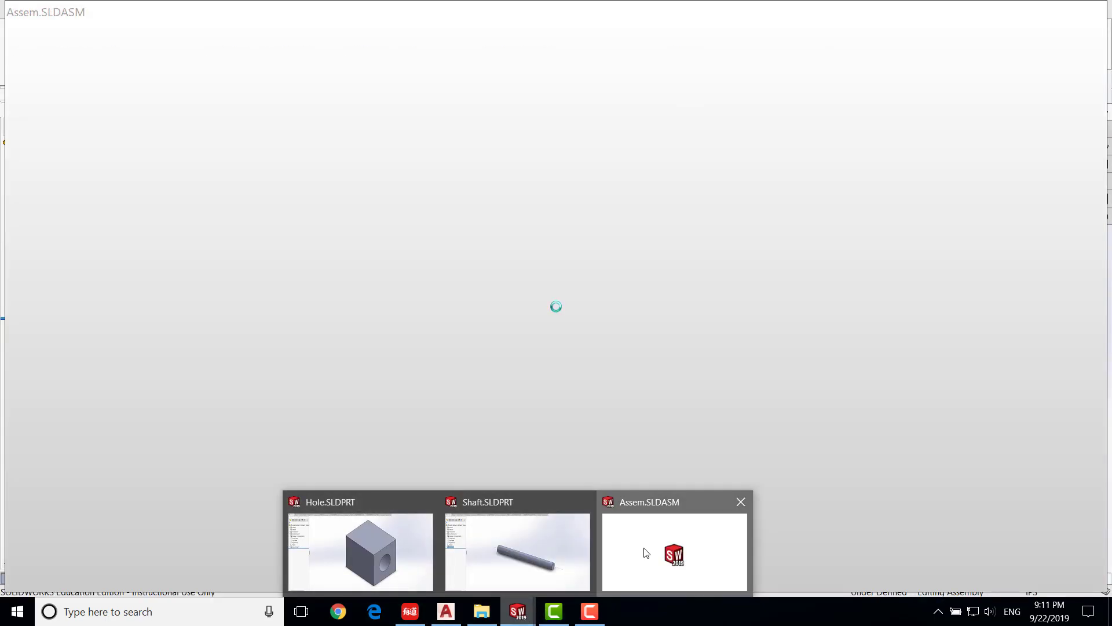
click(646, 552)
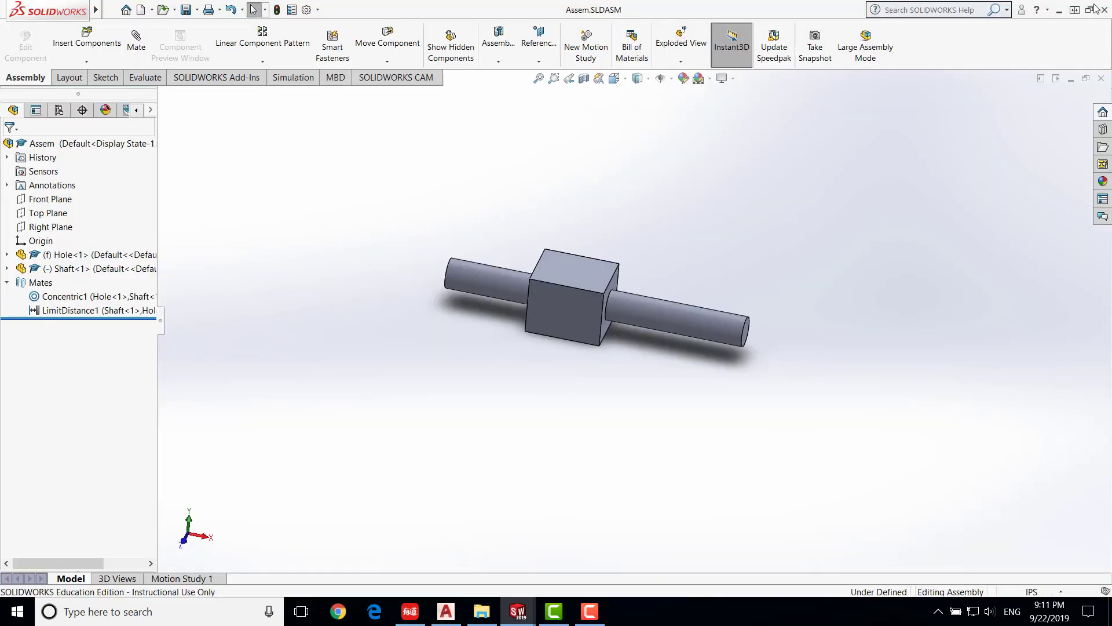
click(1062, 10)
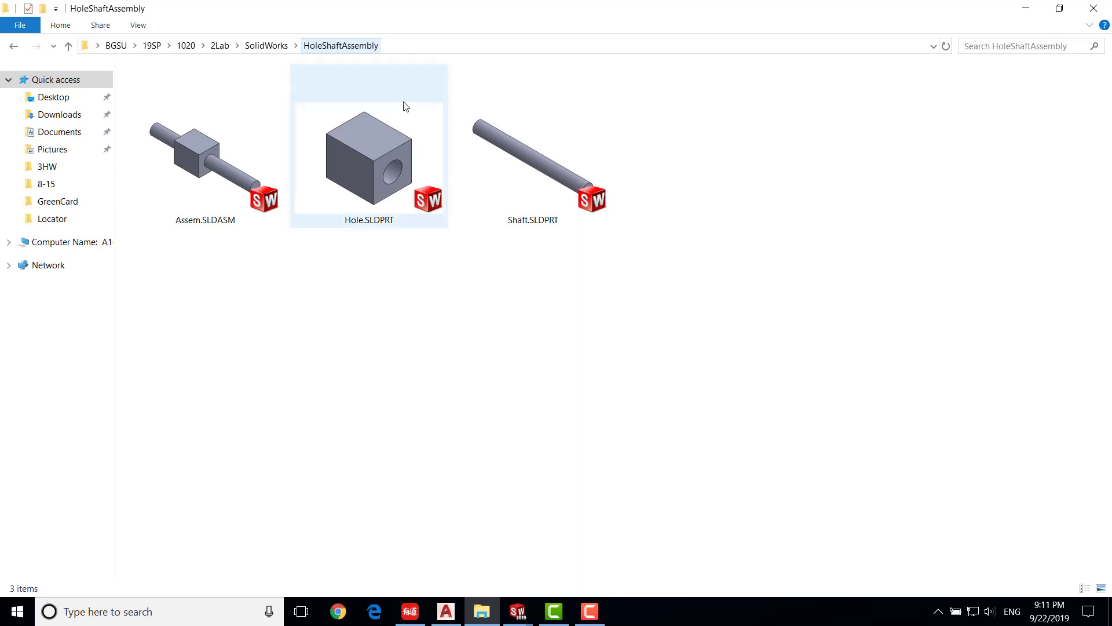
- Switch to the Assem.SLDASM window in SOLIDWORKS and create a new drawing on an A (ANSI) Landscape sheet
mouse_move(517, 611)
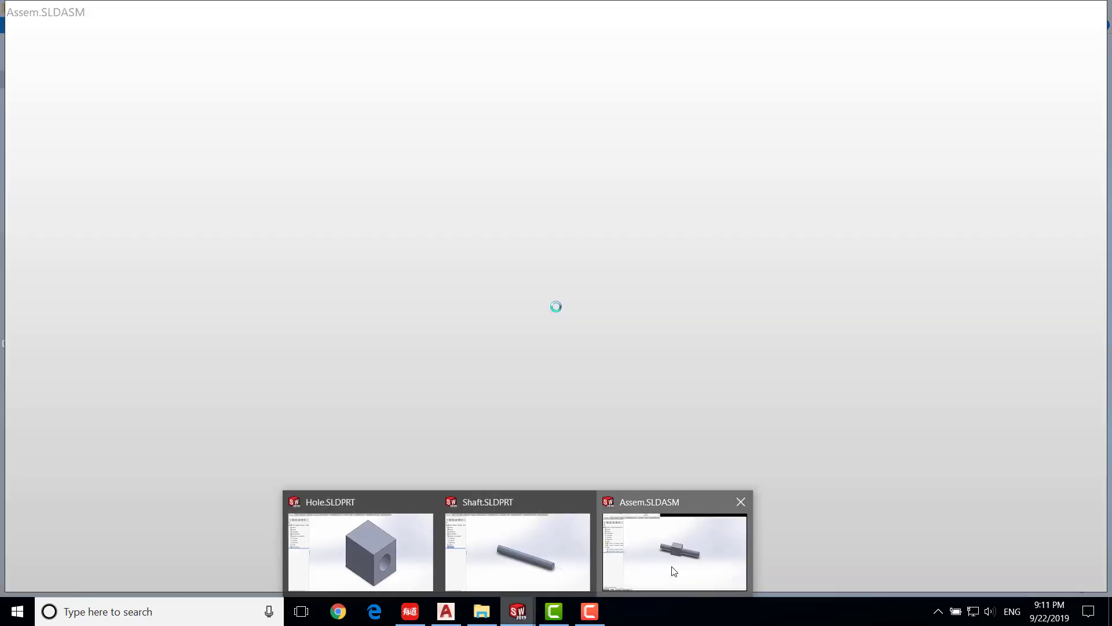
click(673, 568)
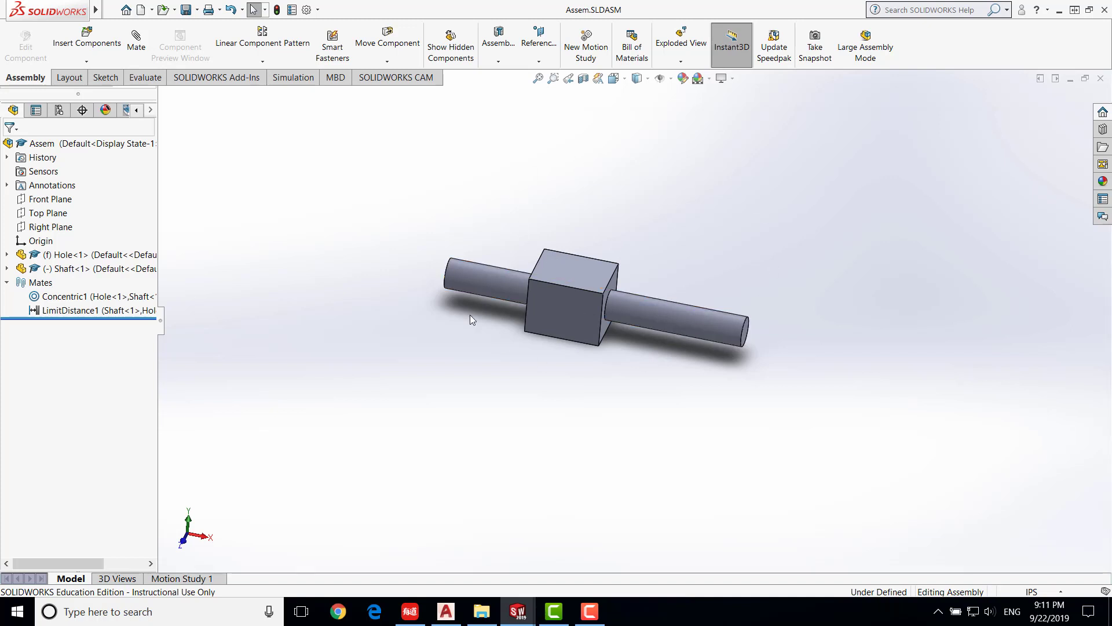
click(142, 10)
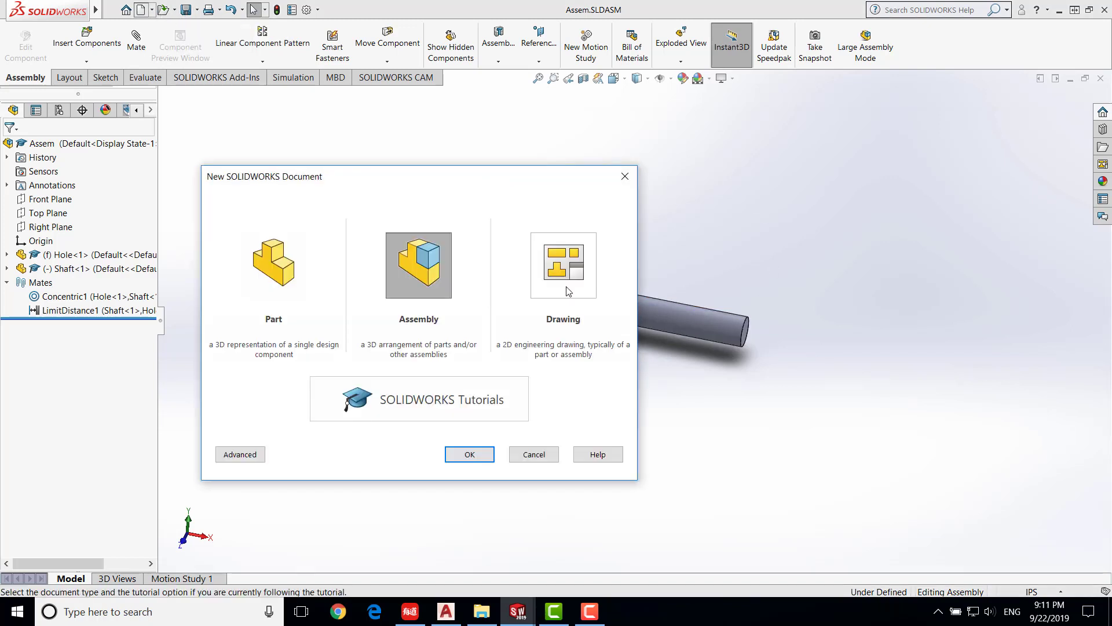
click(568, 278)
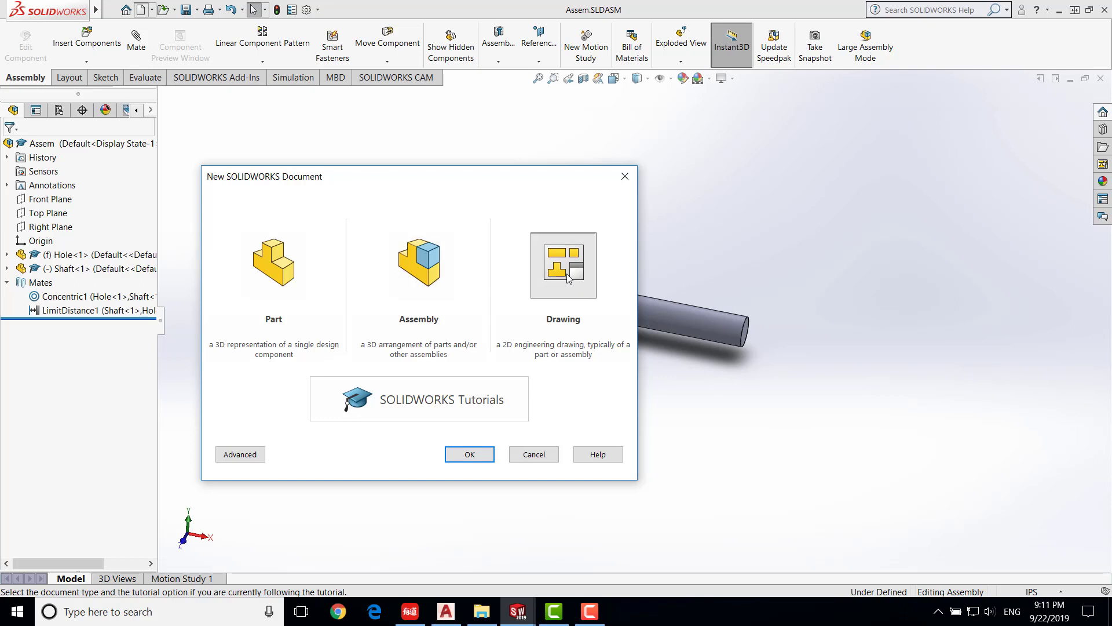
click(470, 454)
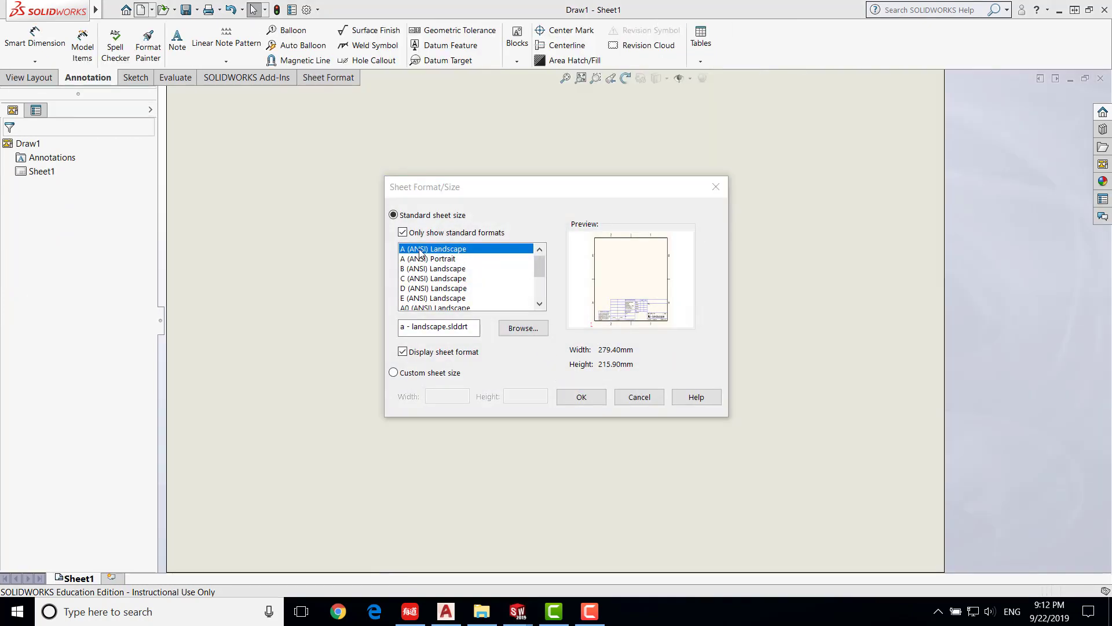
click(581, 398)
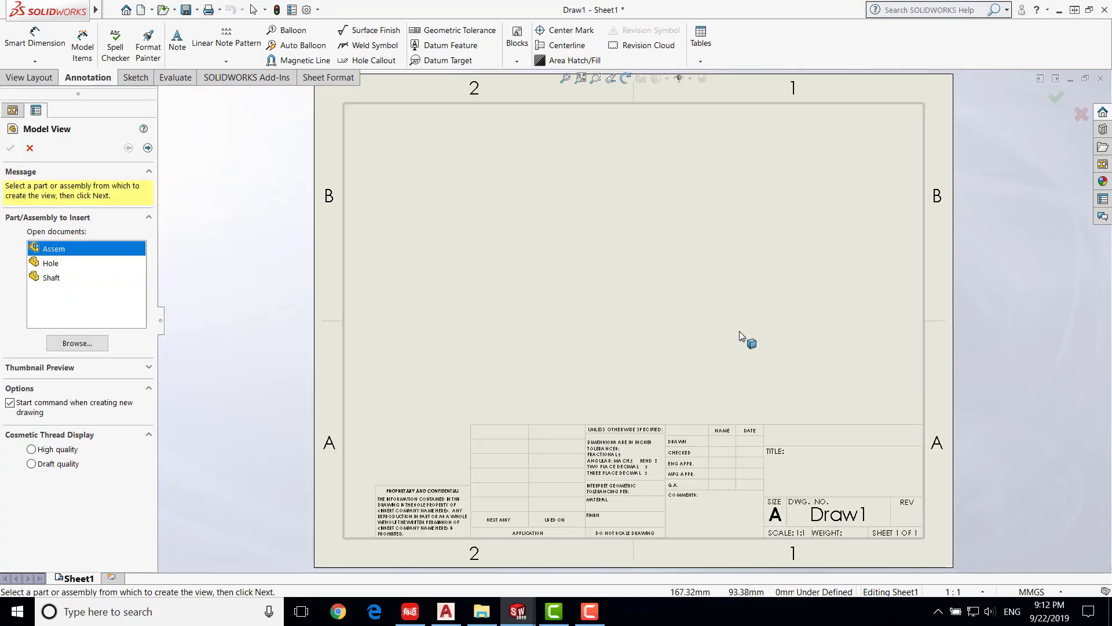
- Place the front view of Assem.SLDASM above the title block, with a projected top view above it and a projected right view beside it
click(1104, 166)
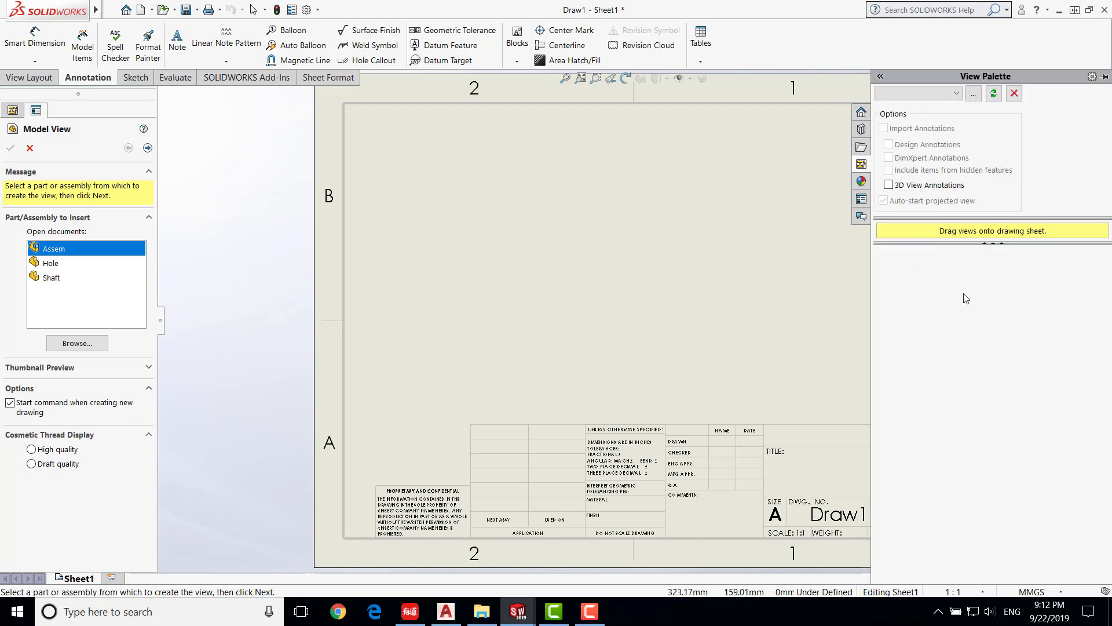
click(958, 93)
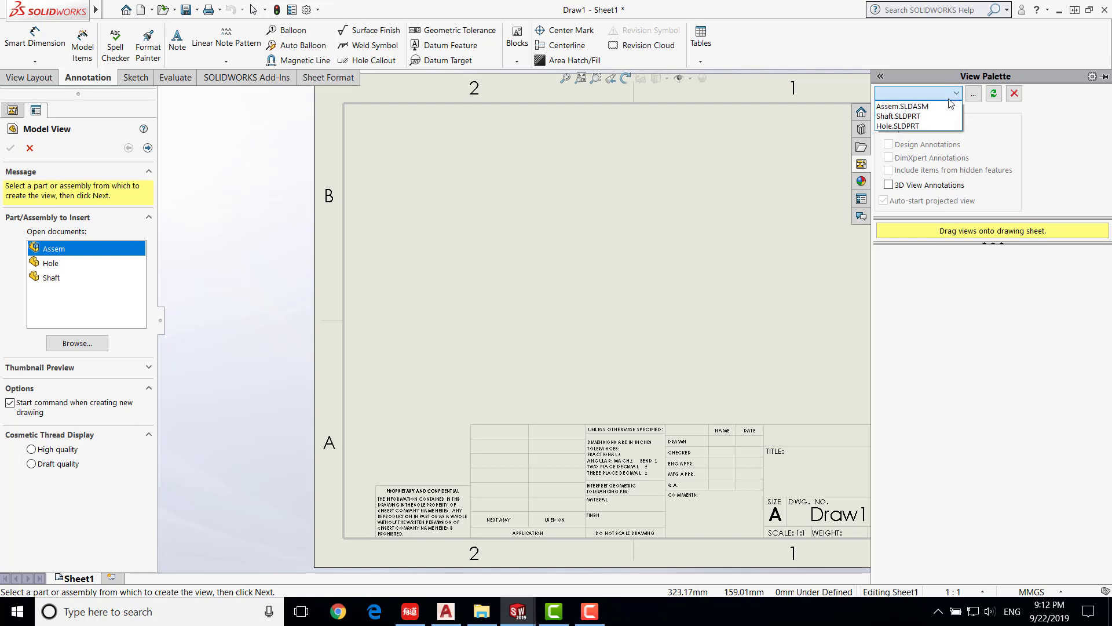
click(942, 106)
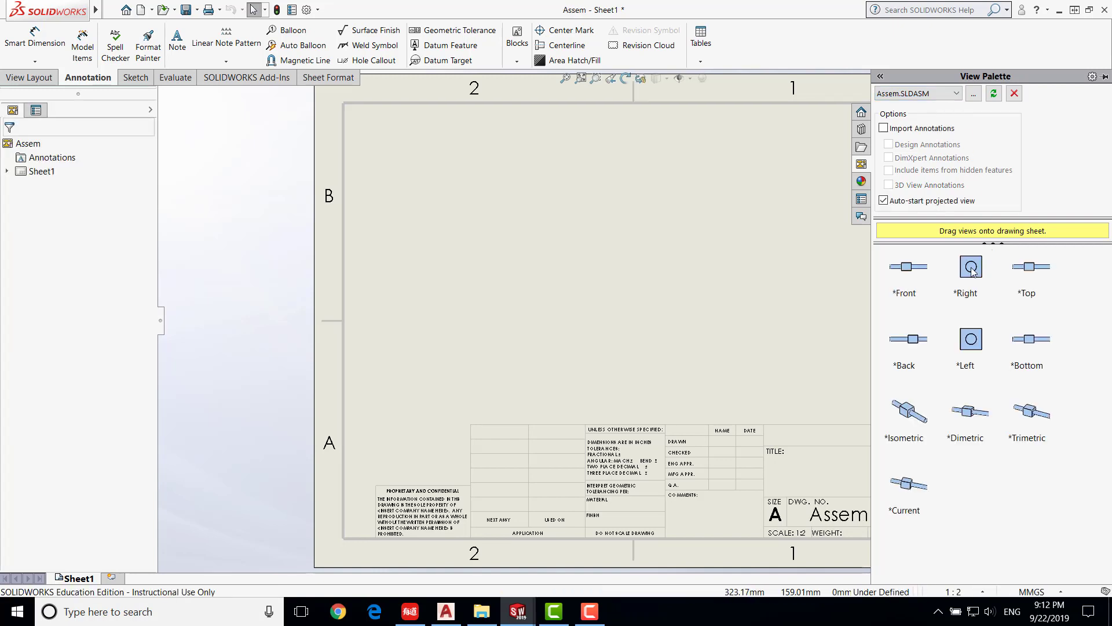
click(909, 273)
mouse_move(909, 273)
mouse_down()
mouse_move(519, 329)
mouse_move(534, 338)
mouse_up()
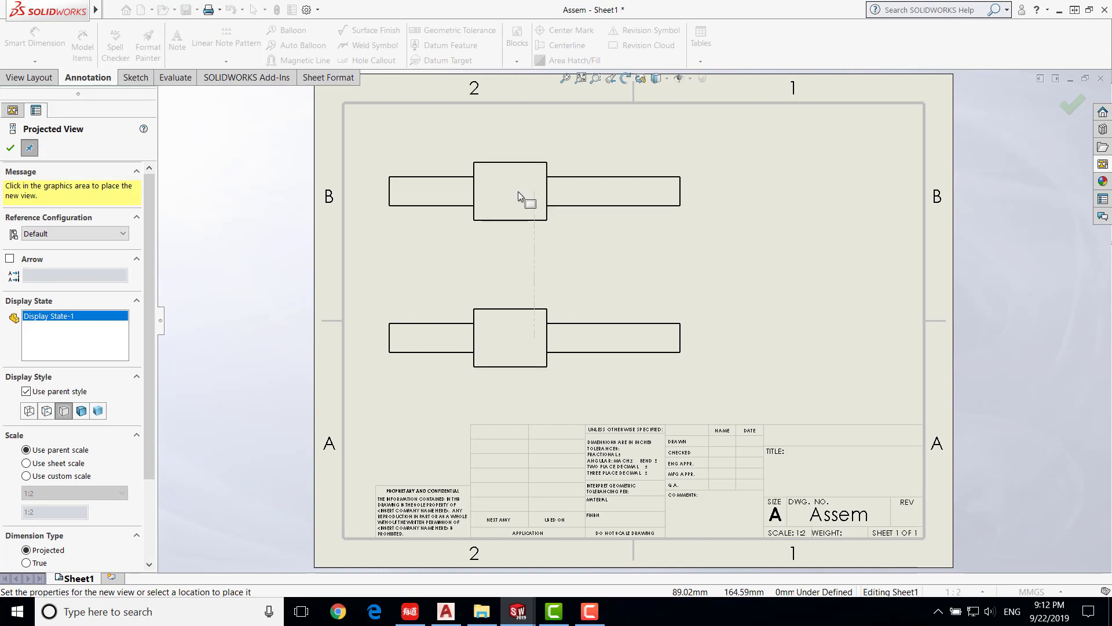
click(517, 191)
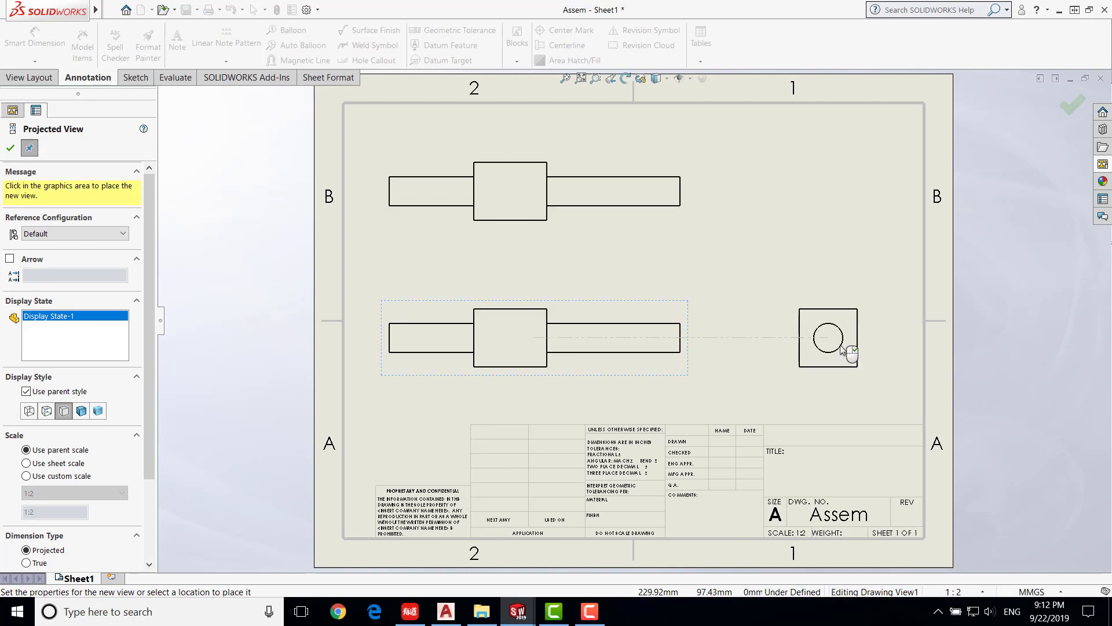
click(843, 350)
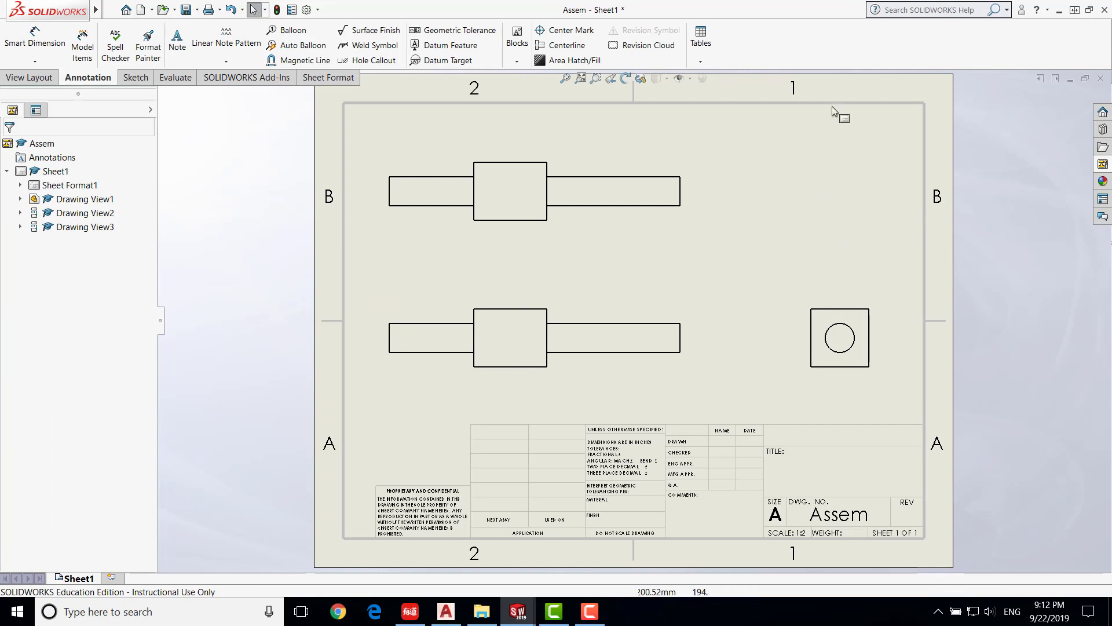
- Add an isometric view of the assembly in the sheet's upper right area and display it shaded with edges
click(1103, 165)
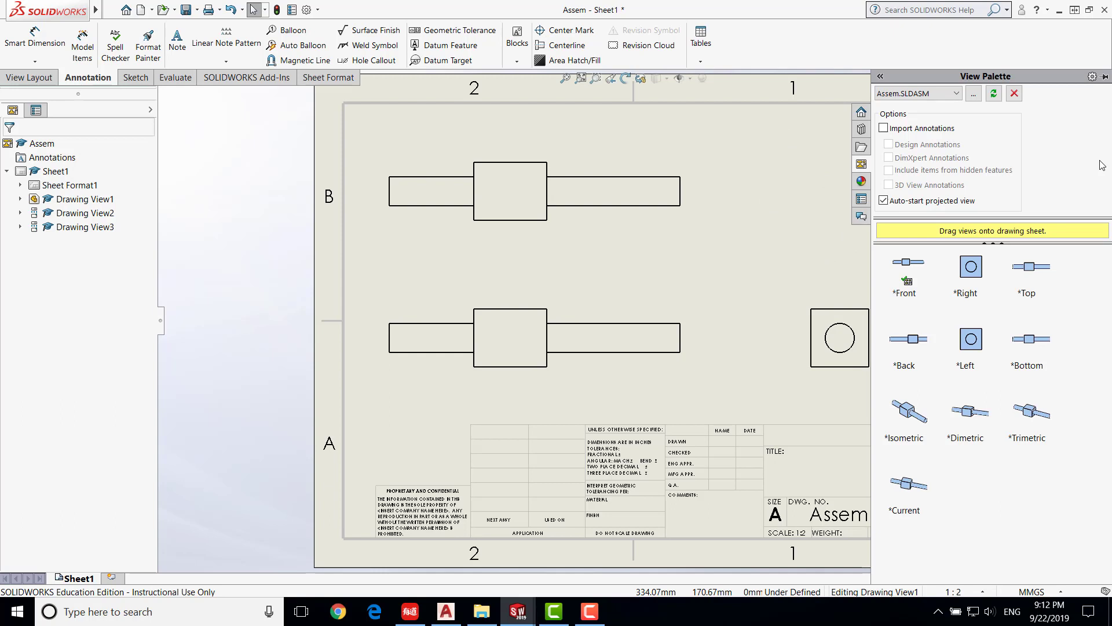
drag(912, 420, 807, 203)
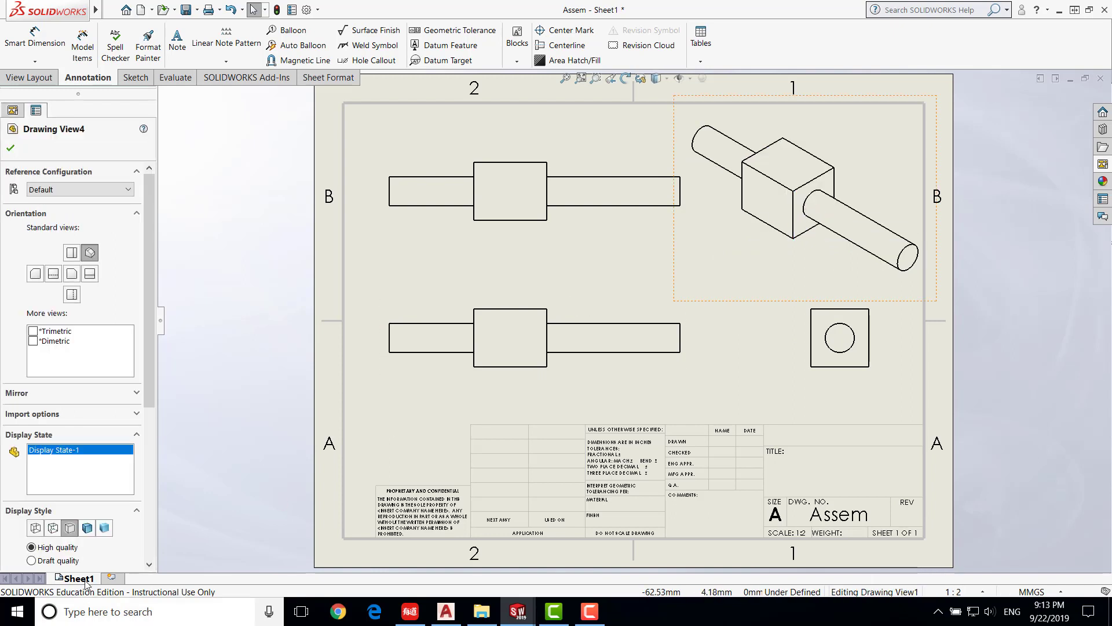
click(88, 528)
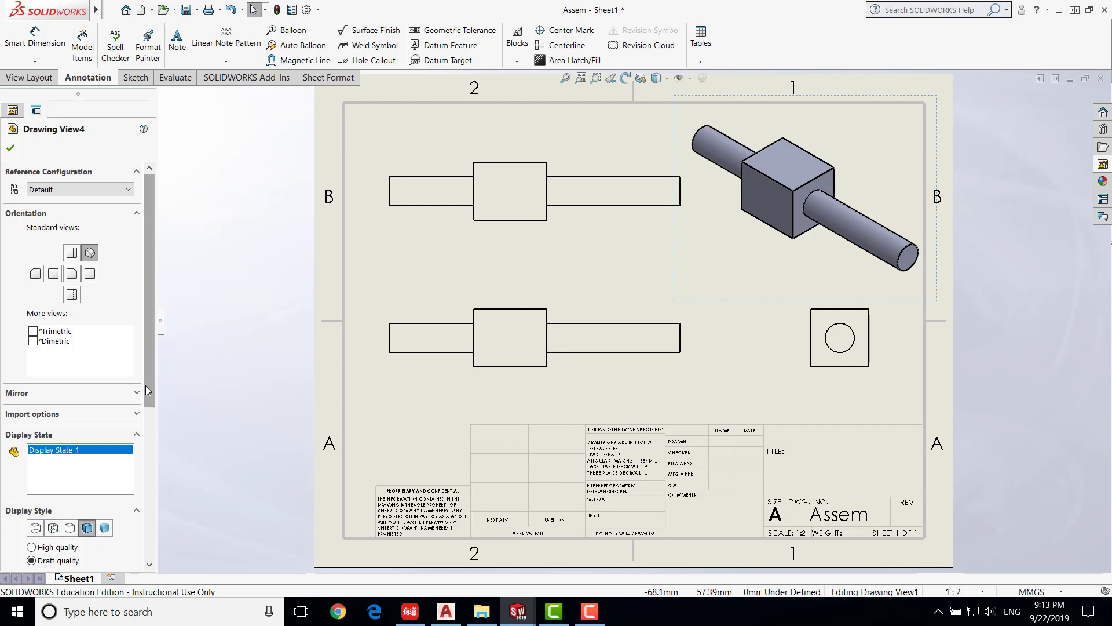
- Give the isometric drawing view a custom scale of 1:4
drag(145, 384, 151, 512)
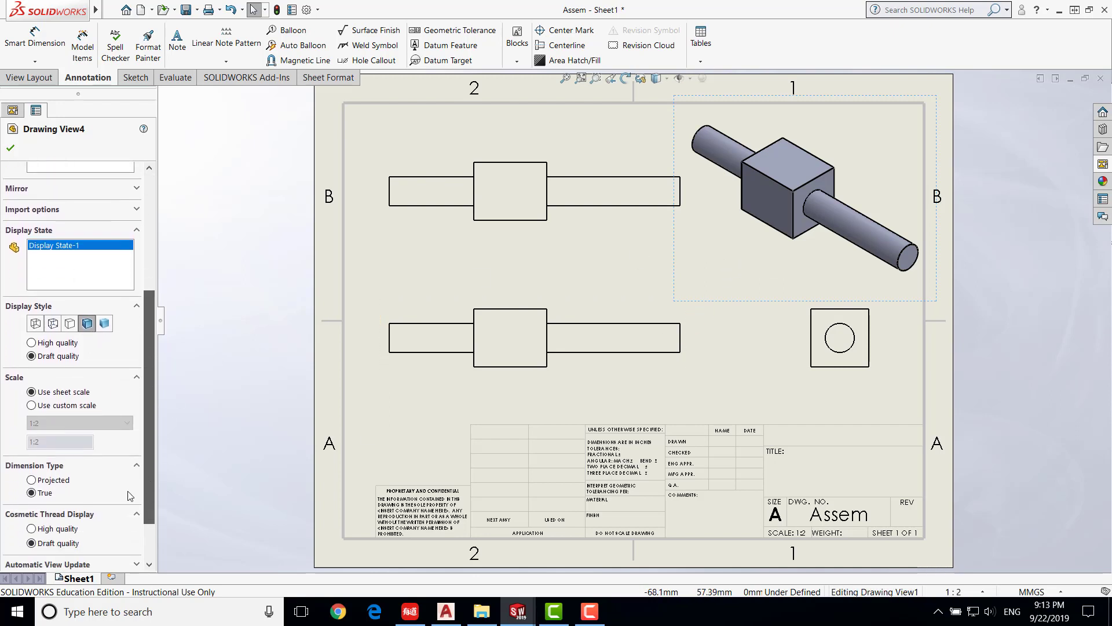
click(32, 405)
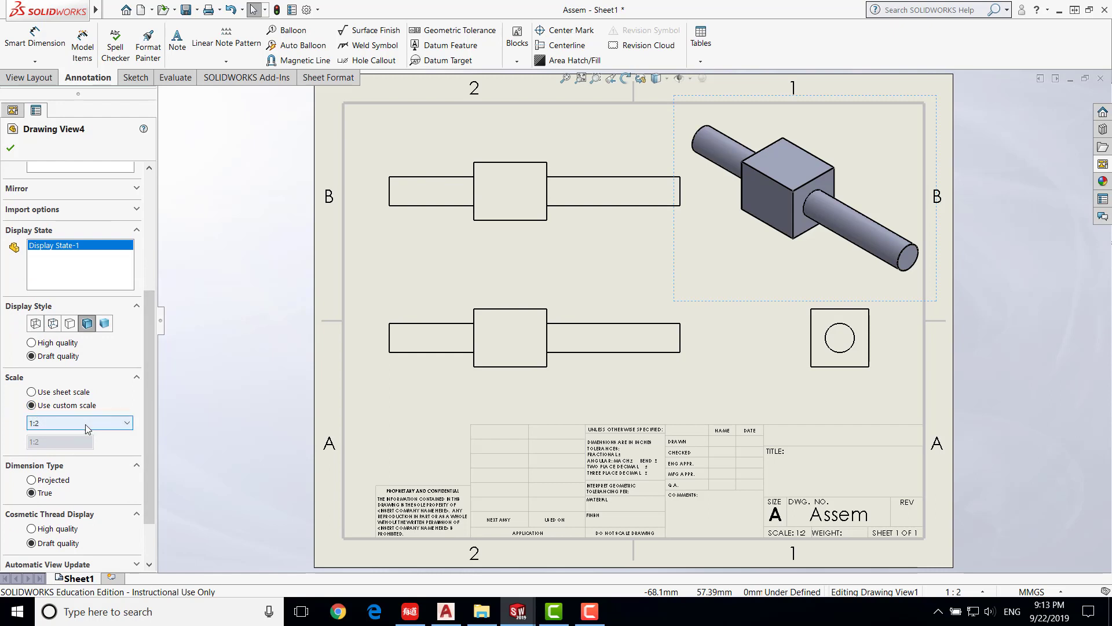
click(43, 423)
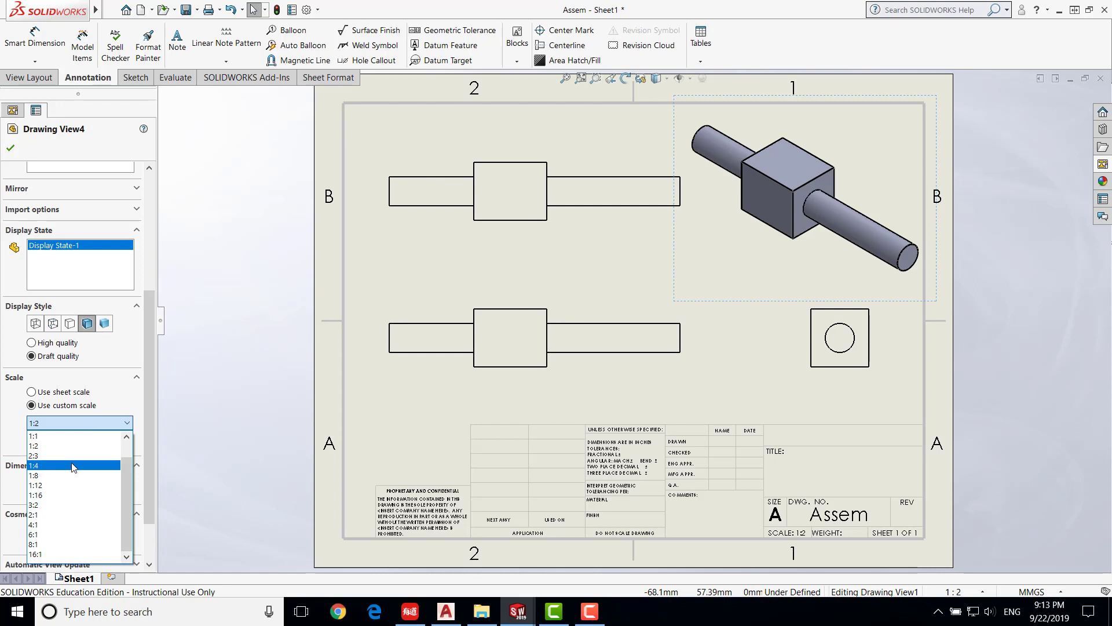
click(52, 465)
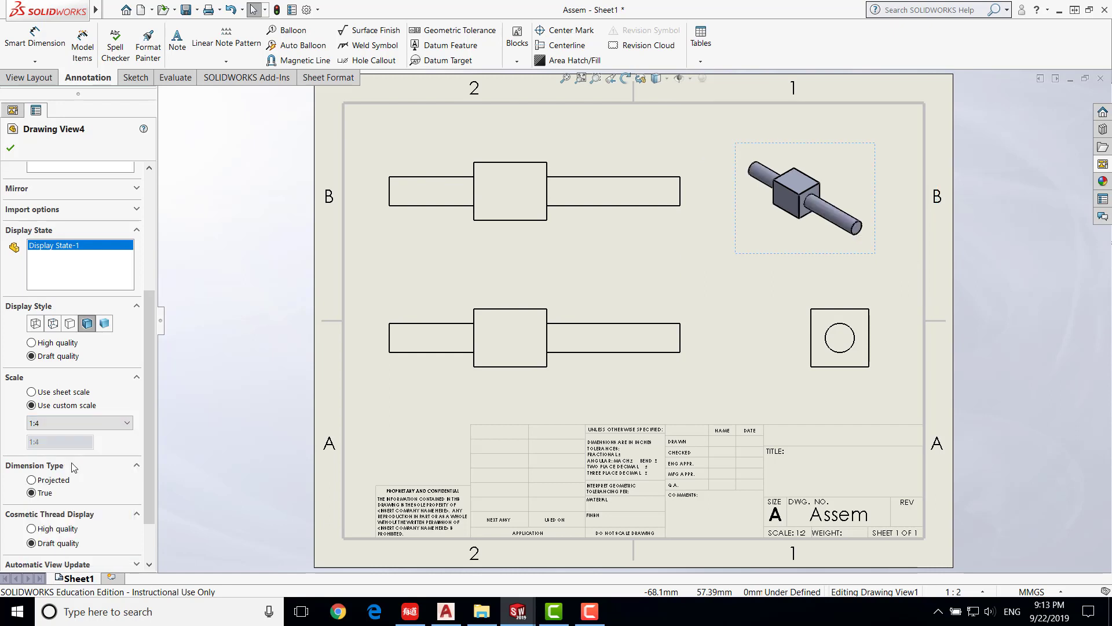
- Change the isometric drawing view's custom scale to a user-defined 1:3
click(77, 423)
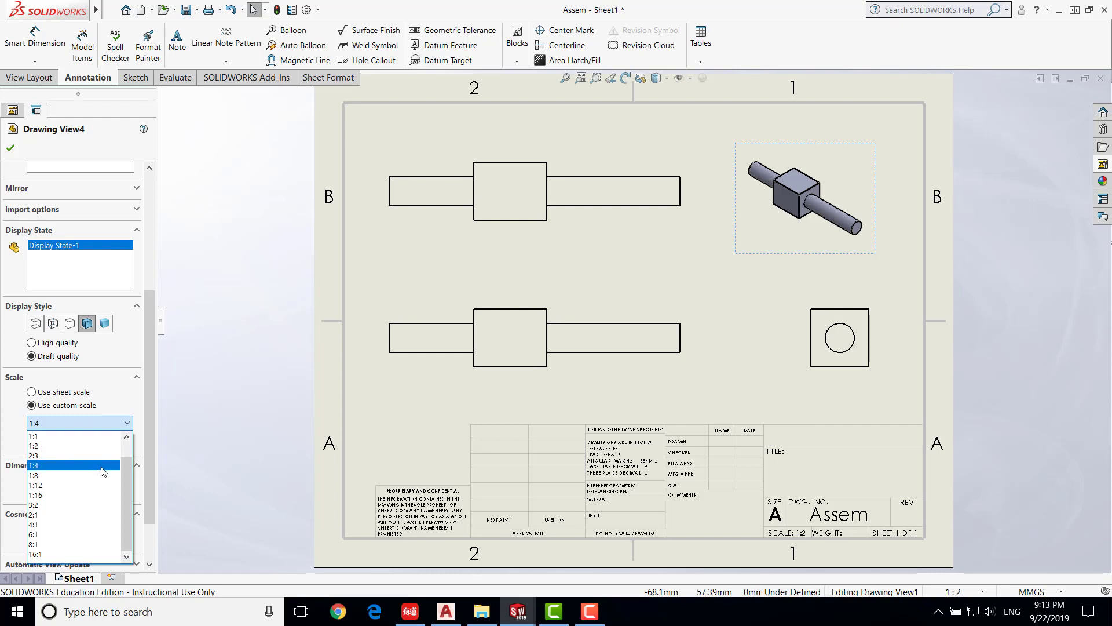
scroll(96, 460, up, 1)
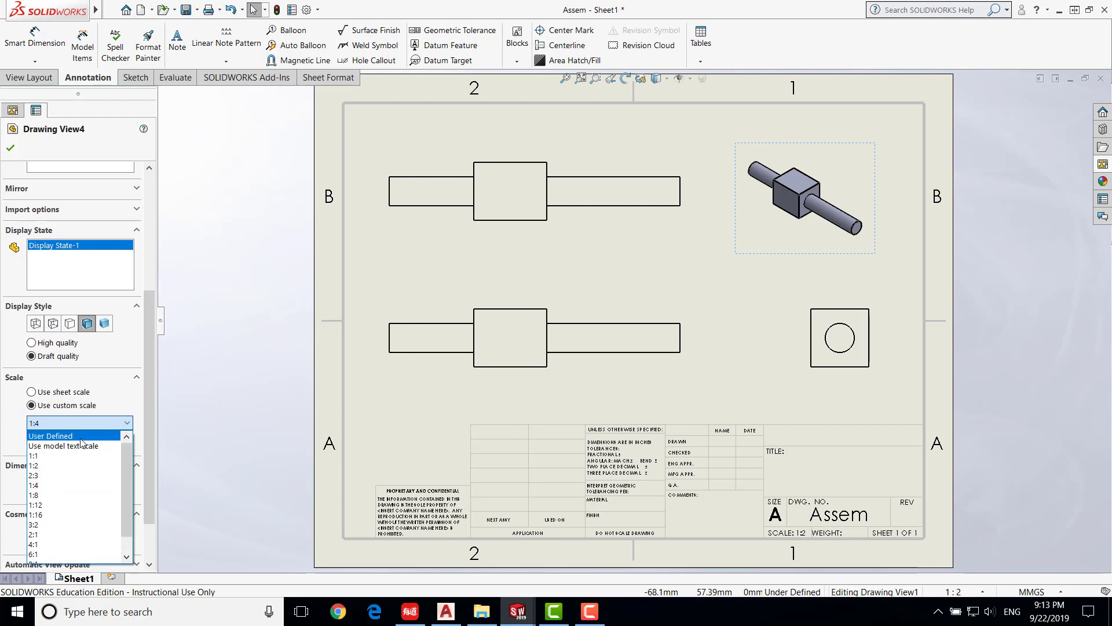
click(81, 441)
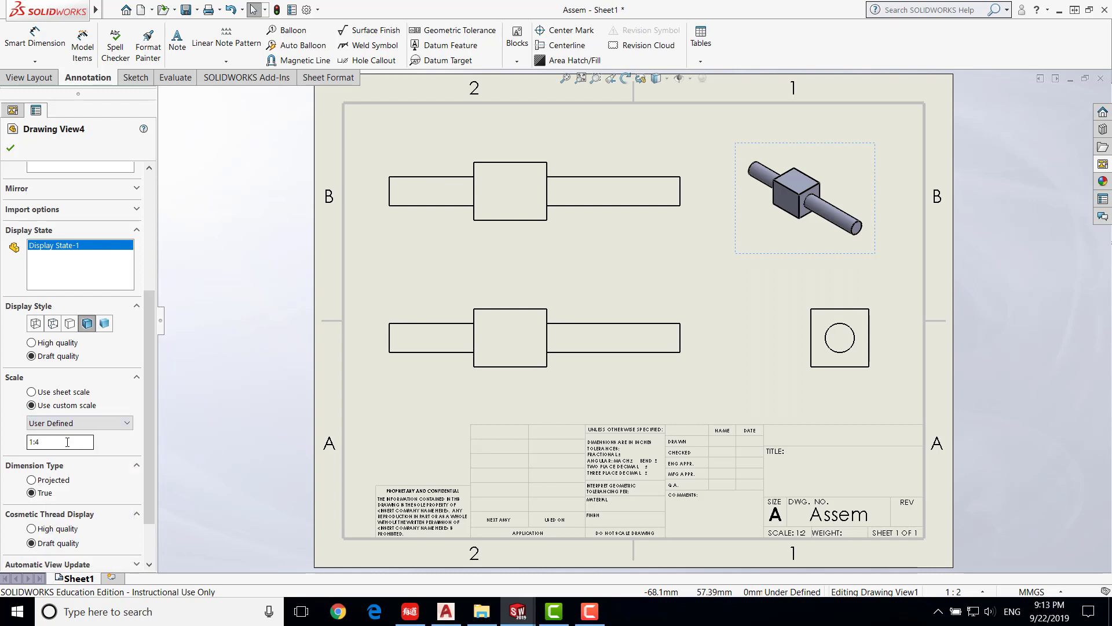
key(BackSpace)
text(3)
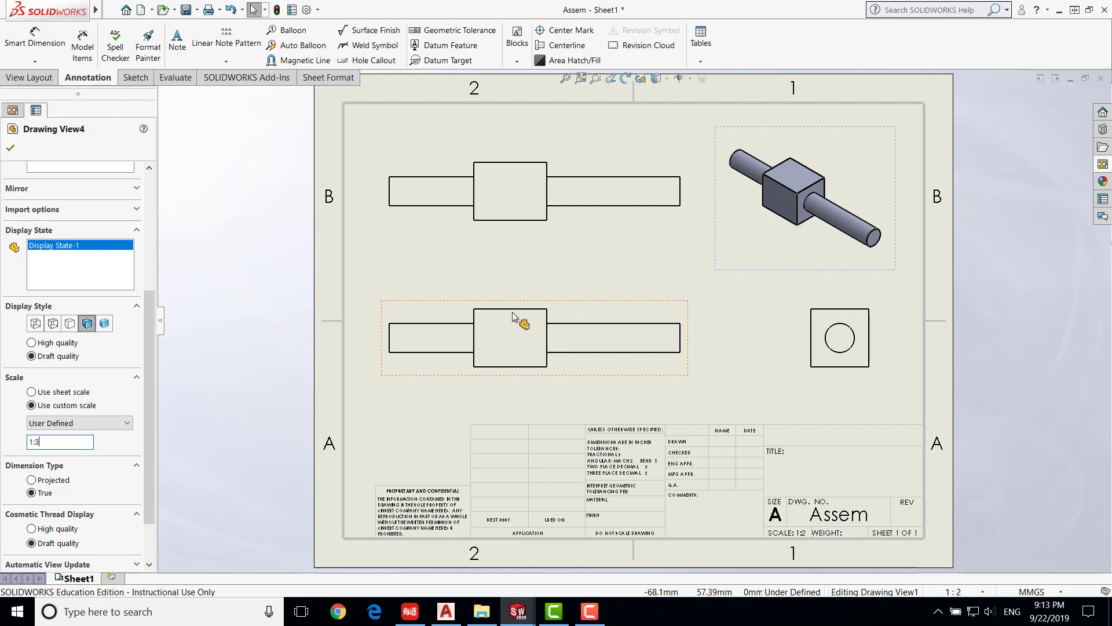
- Show hidden lines in the assembly's front view and save the drawing as Assem.SLDDRW in the HoleShaftAssembly folder
click(441, 301)
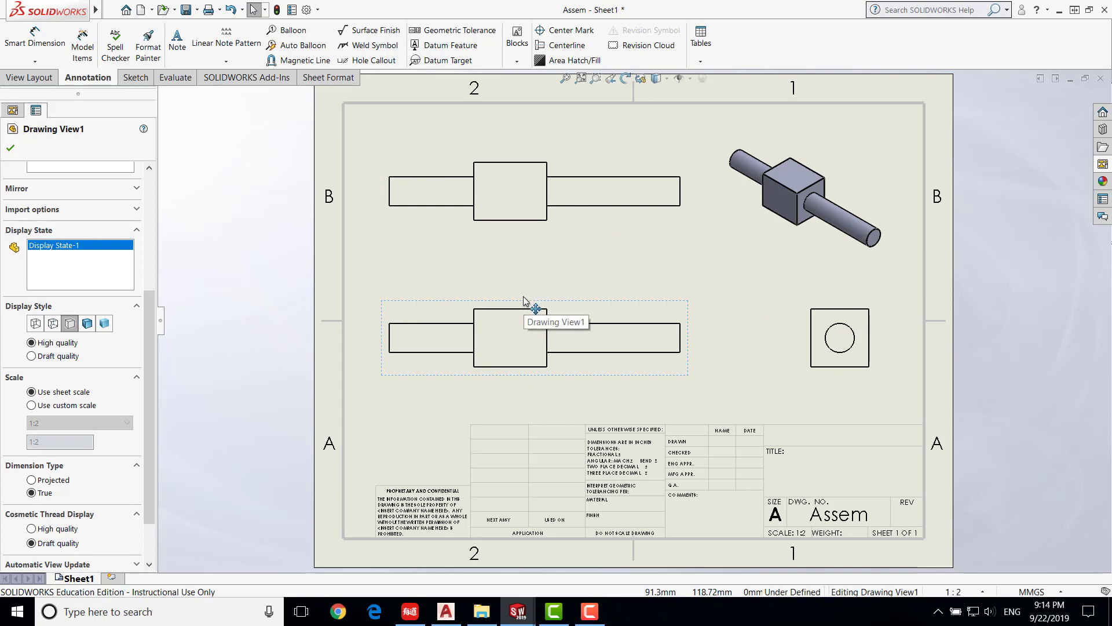
click(462, 304)
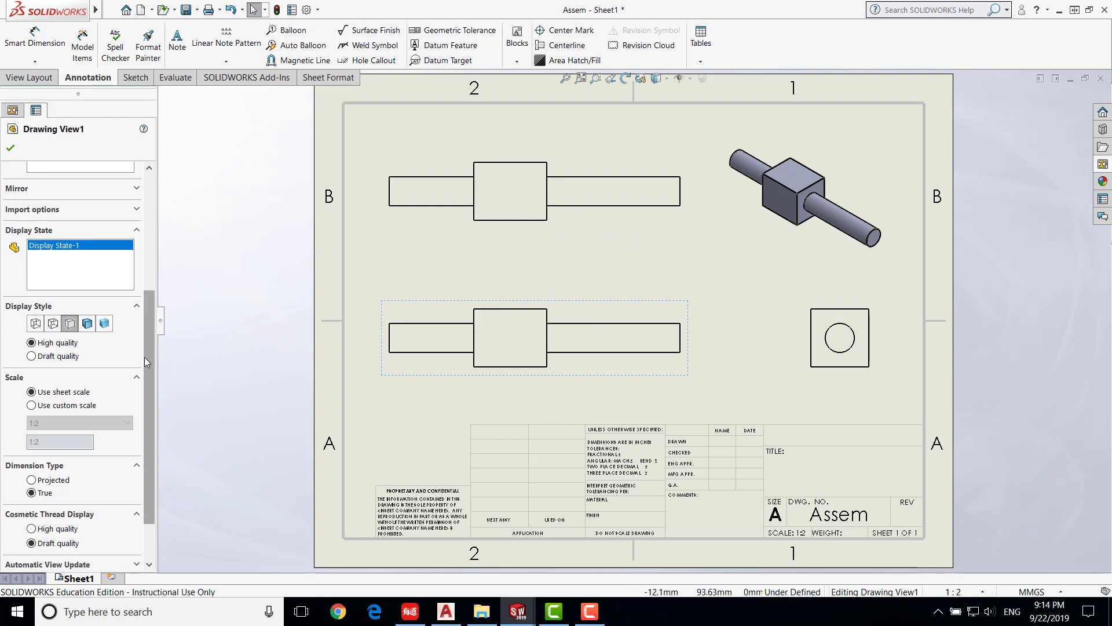
click(53, 324)
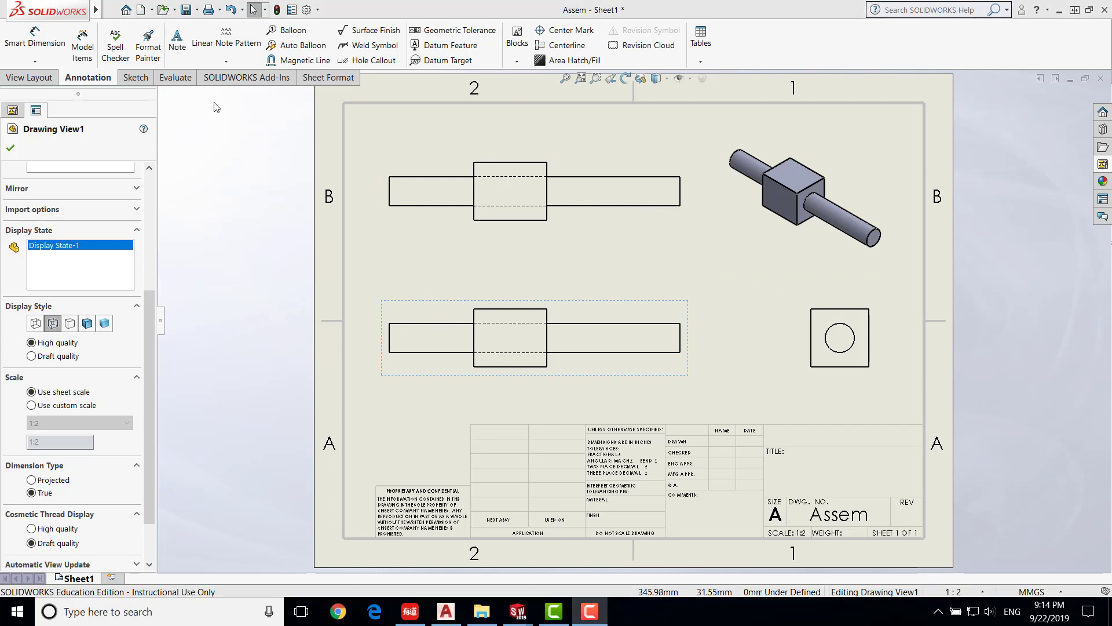
click(186, 10)
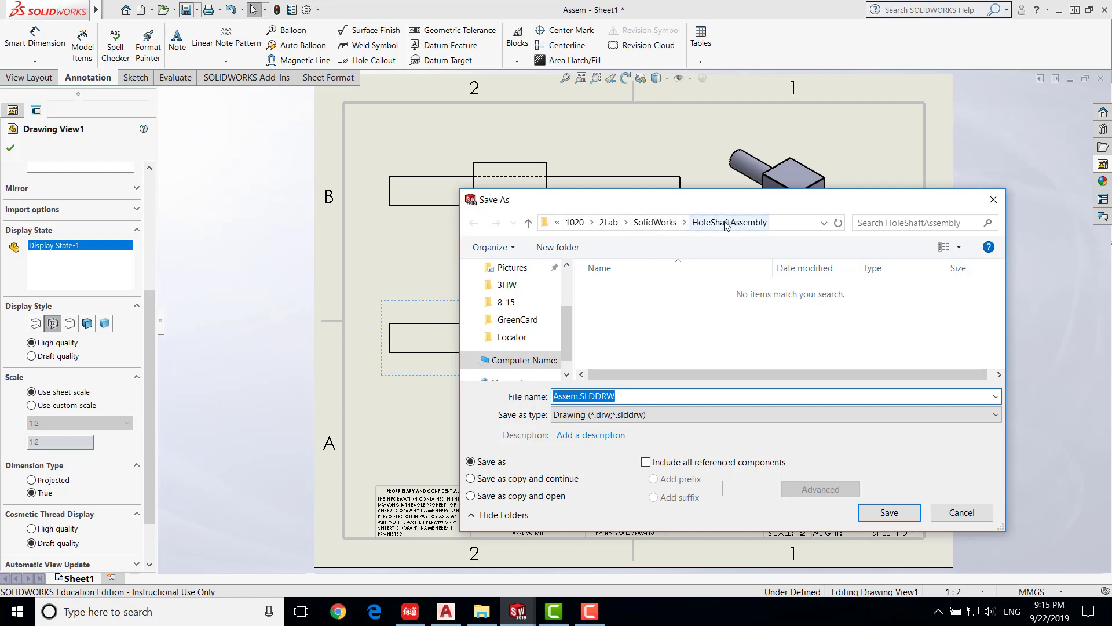
click(889, 512)
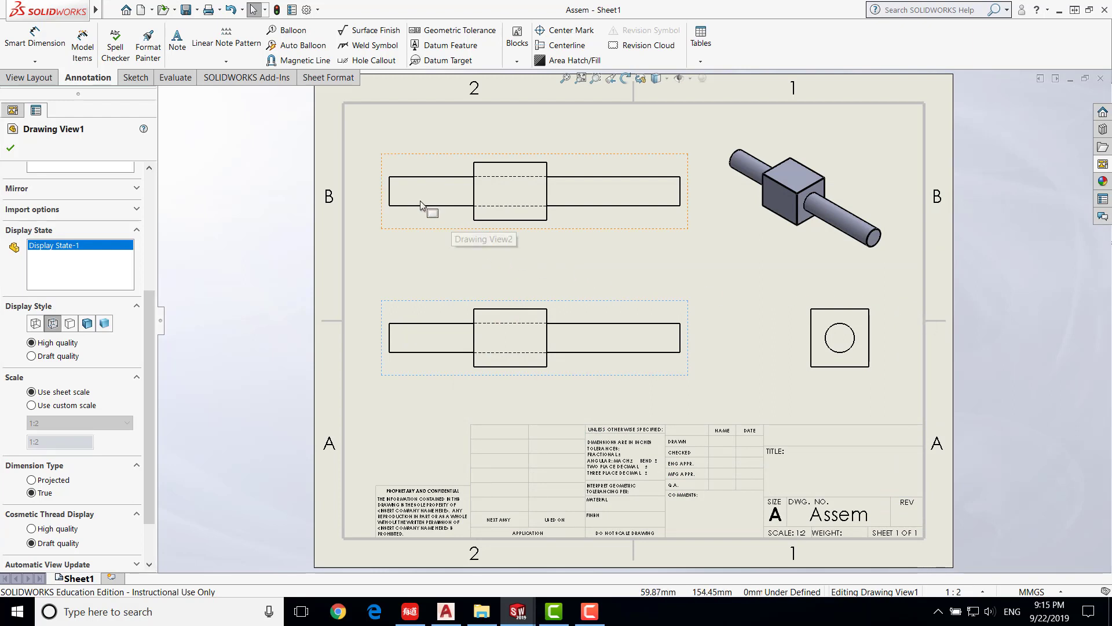
- Create a new drawing on an A (ANSI) Landscape sheet and set its units to IPS (inch, pound, second)
click(140, 10)
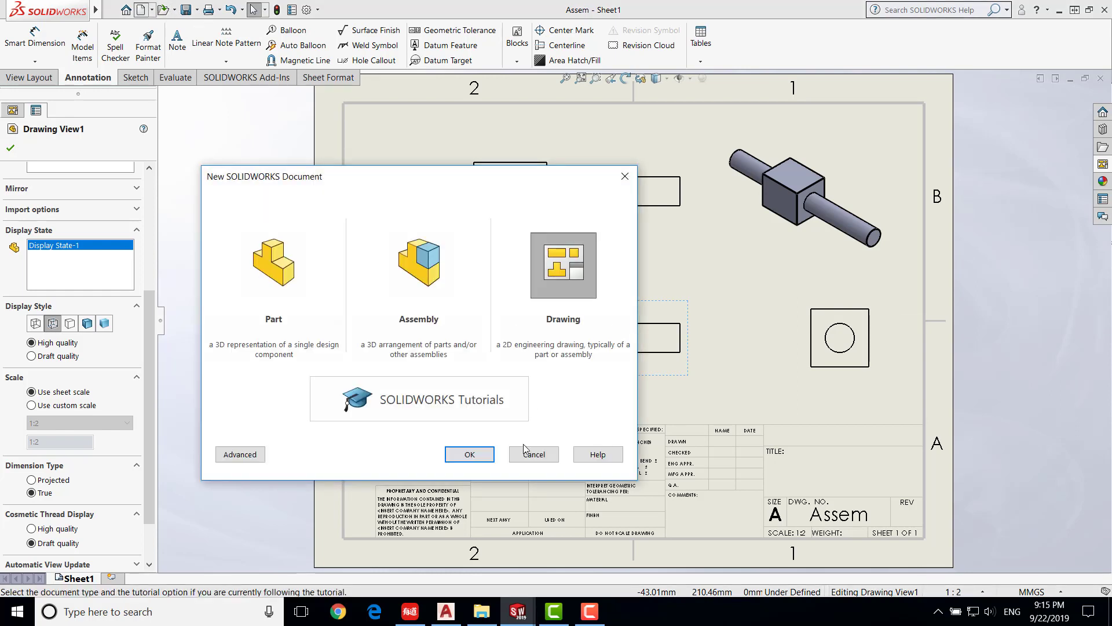
click(529, 453)
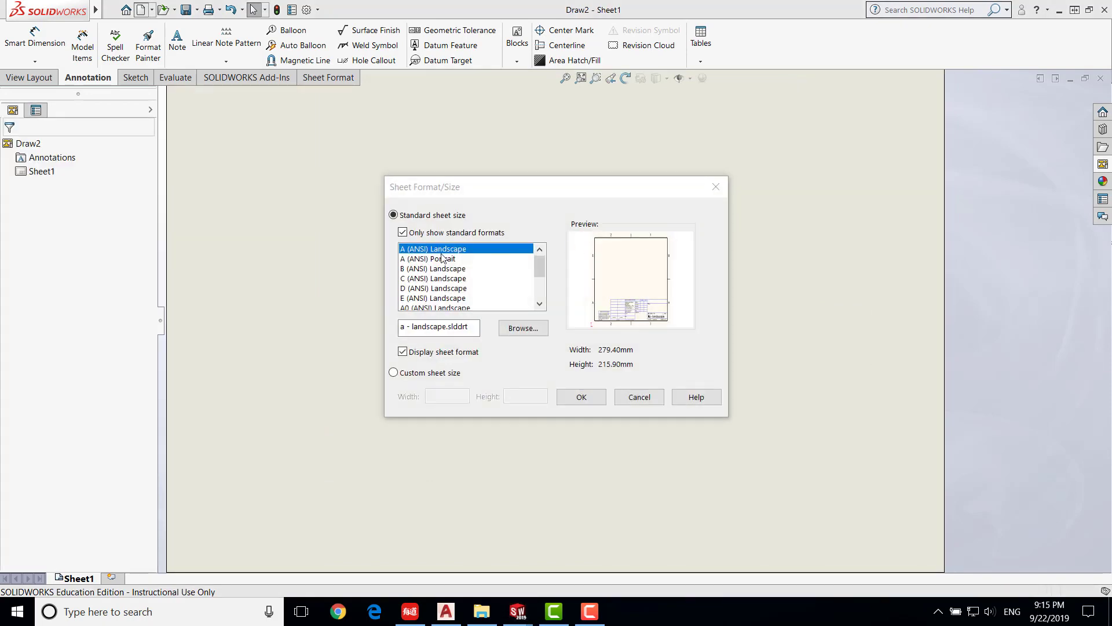
click(579, 397)
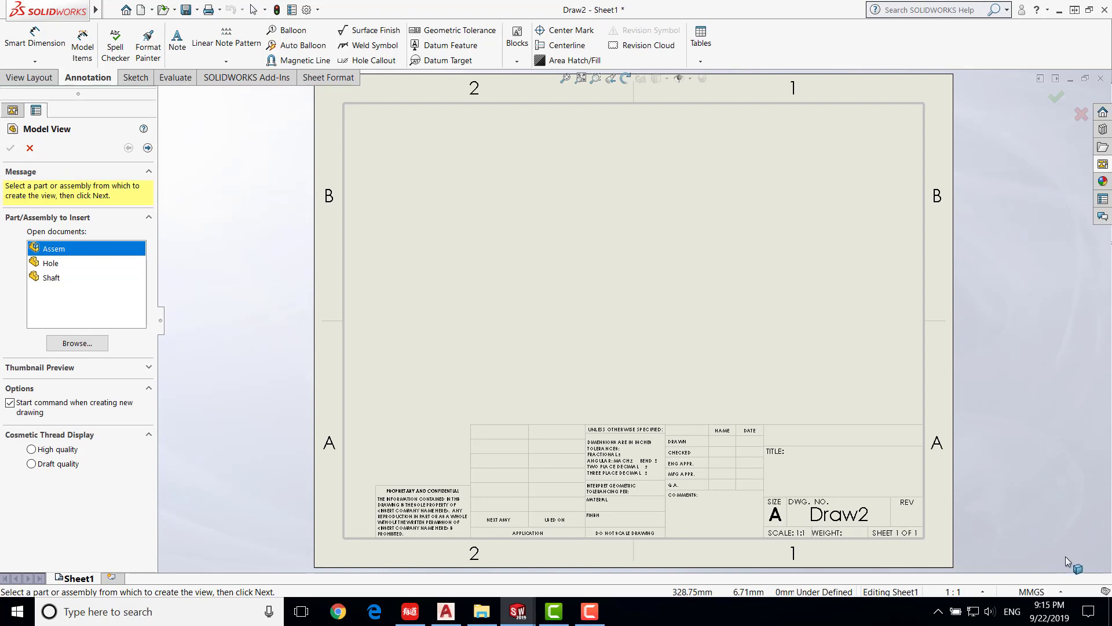
click(1033, 592)
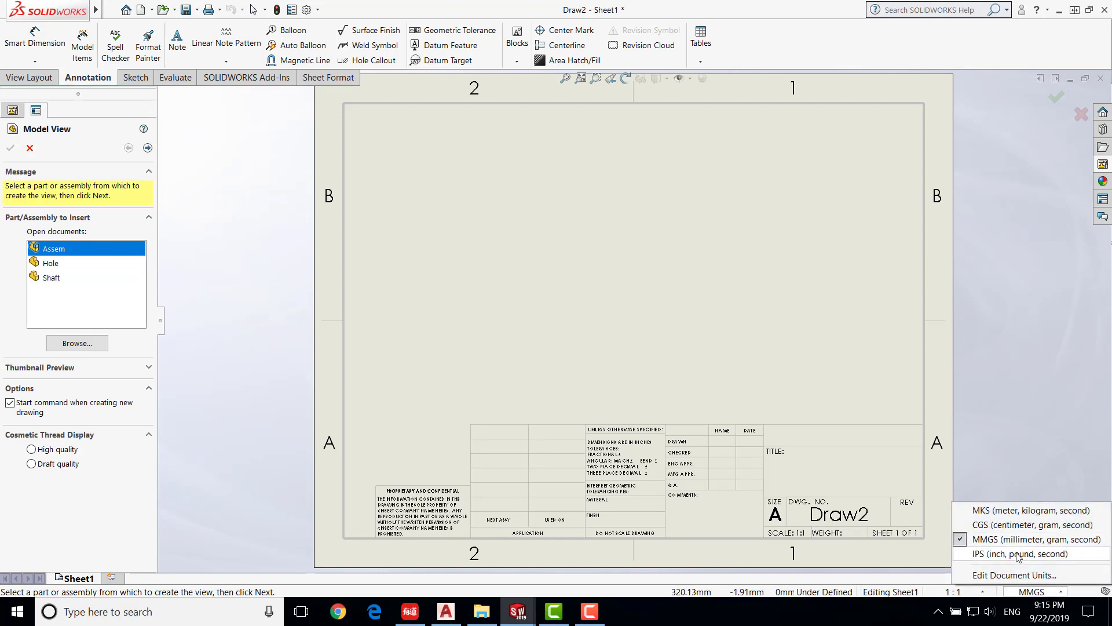
click(1018, 554)
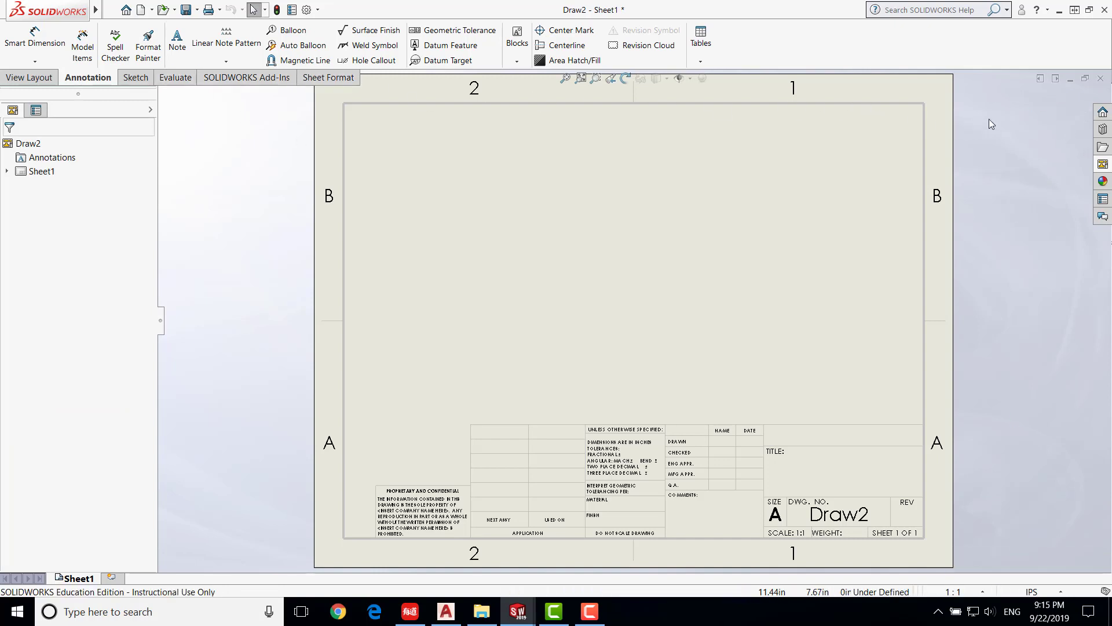
- Place the front view of Hole.SLDPRT above the title block, with a projected top view above it and a projected right view beside it
click(1103, 166)
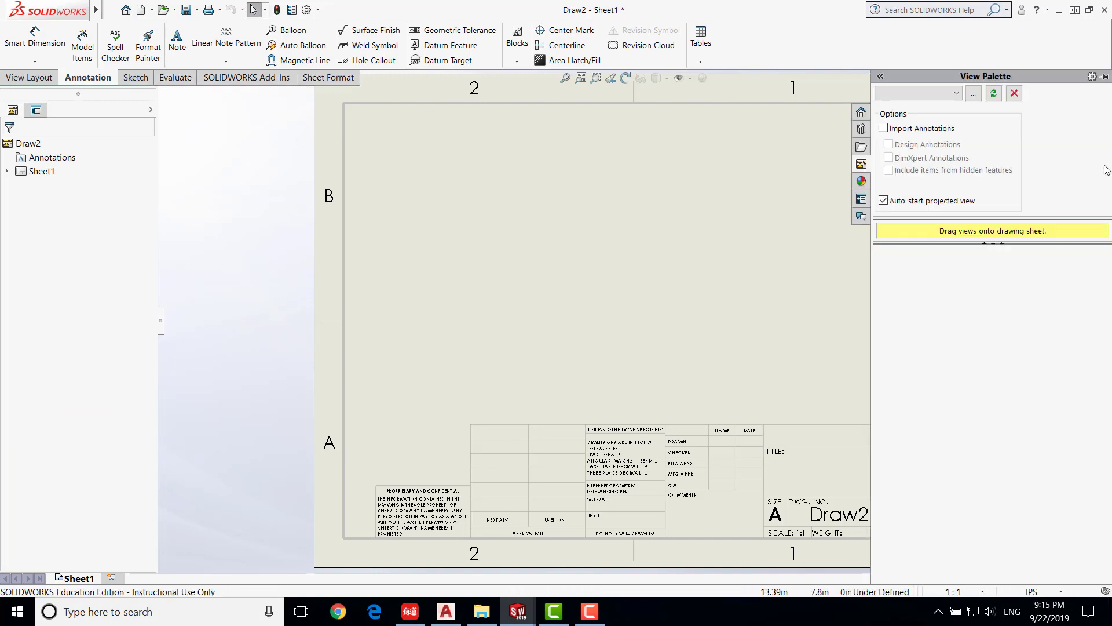
click(950, 94)
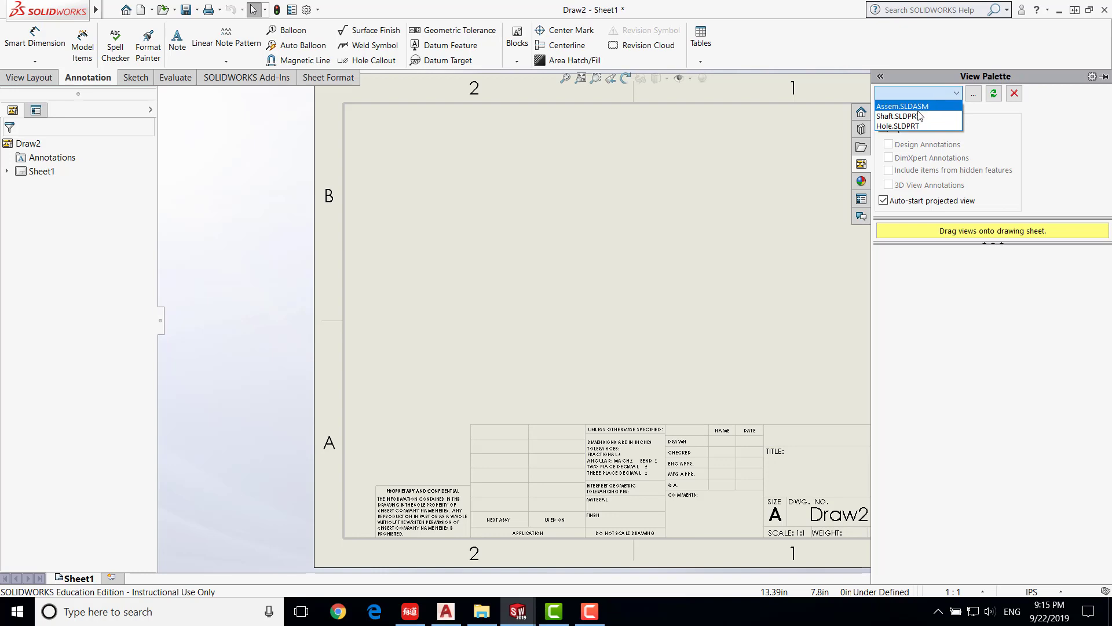
click(528, 611)
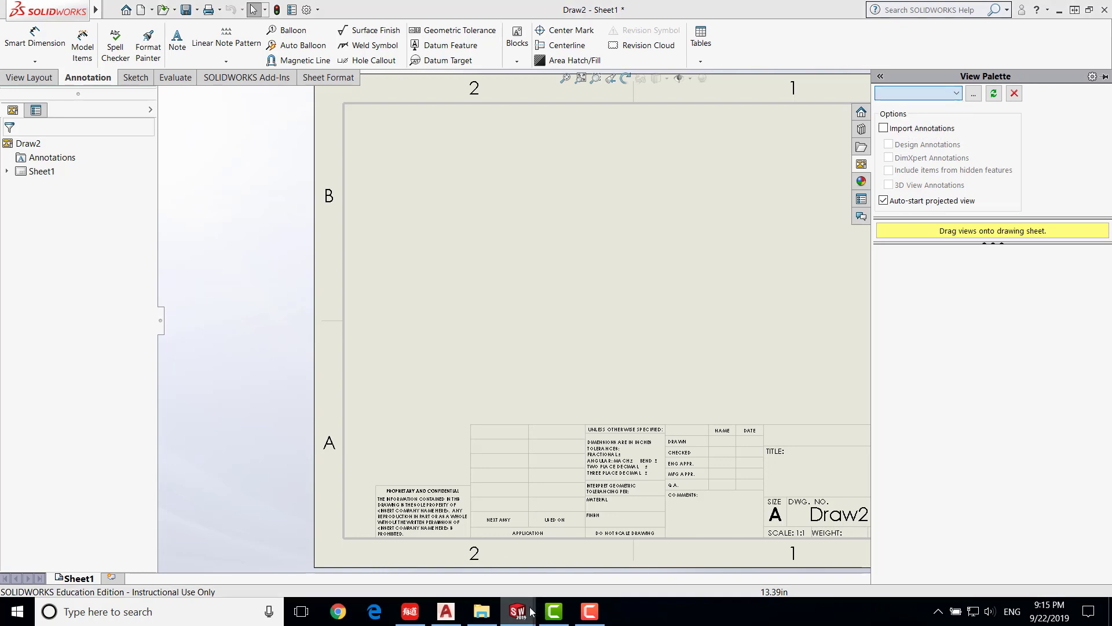
mouse_move(632, 566)
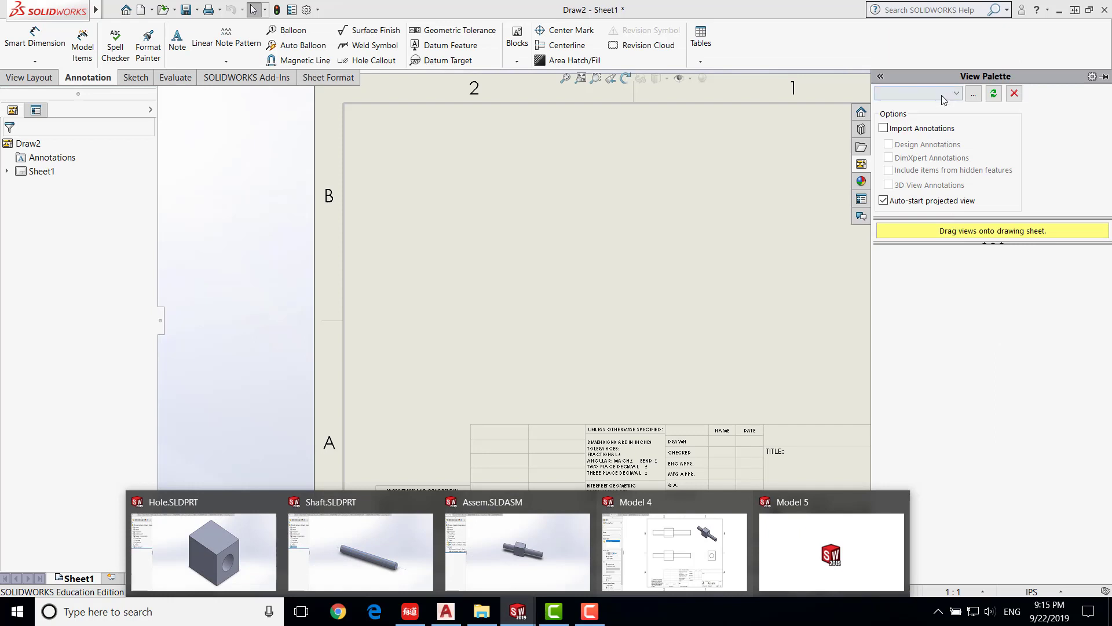
click(940, 95)
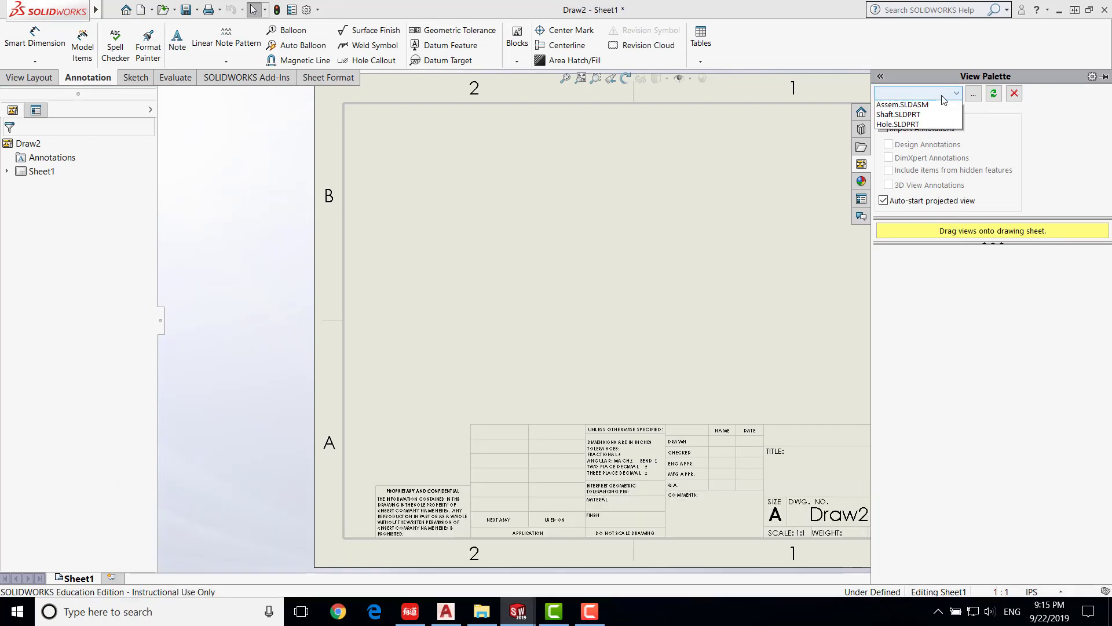
click(914, 124)
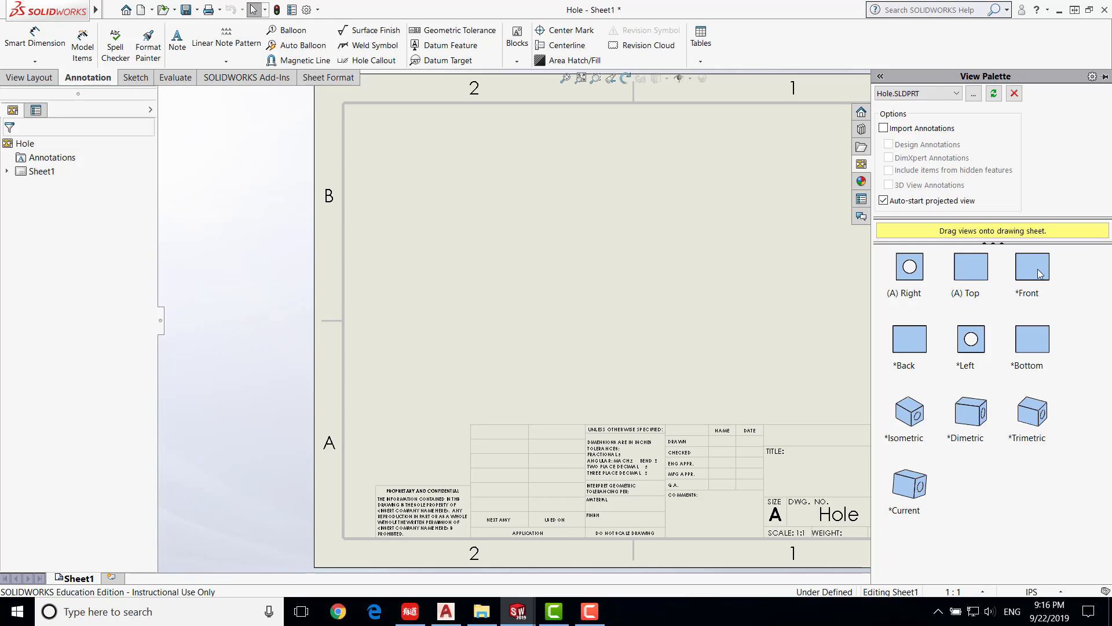
mouse_move(1038, 269)
mouse_down()
mouse_move(552, 304)
mouse_move(498, 312)
mouse_move(502, 329)
mouse_up()
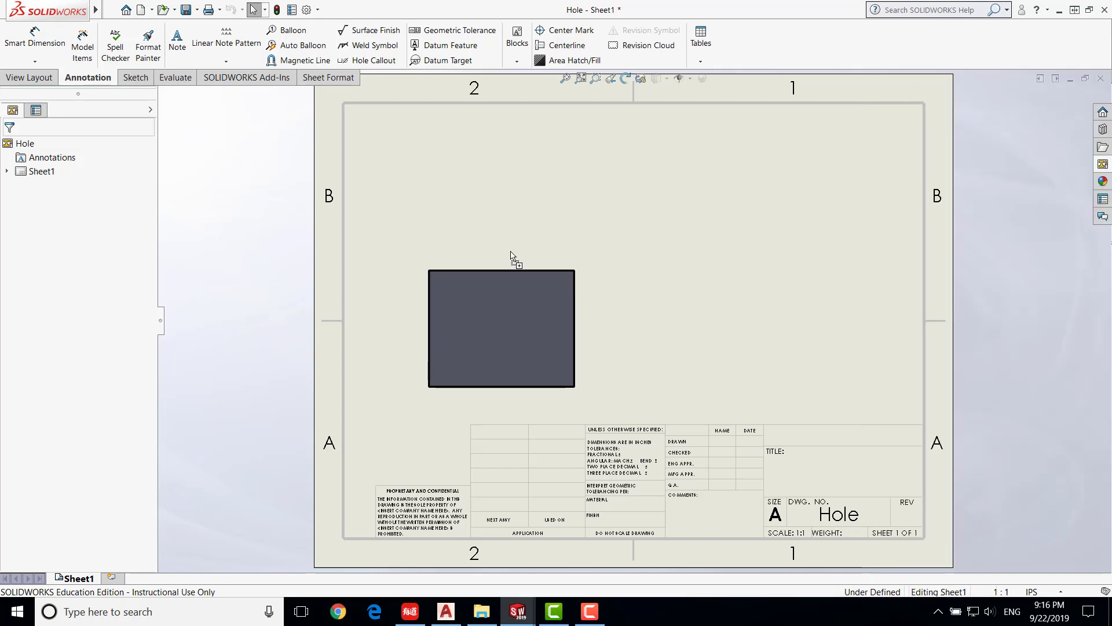
click(495, 172)
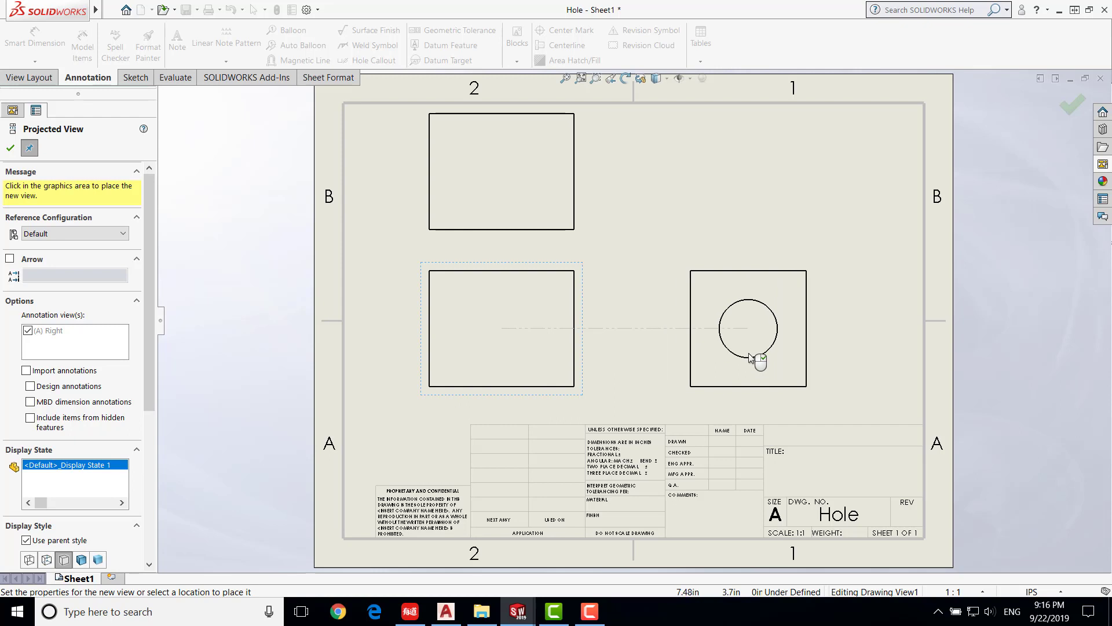
click(752, 357)
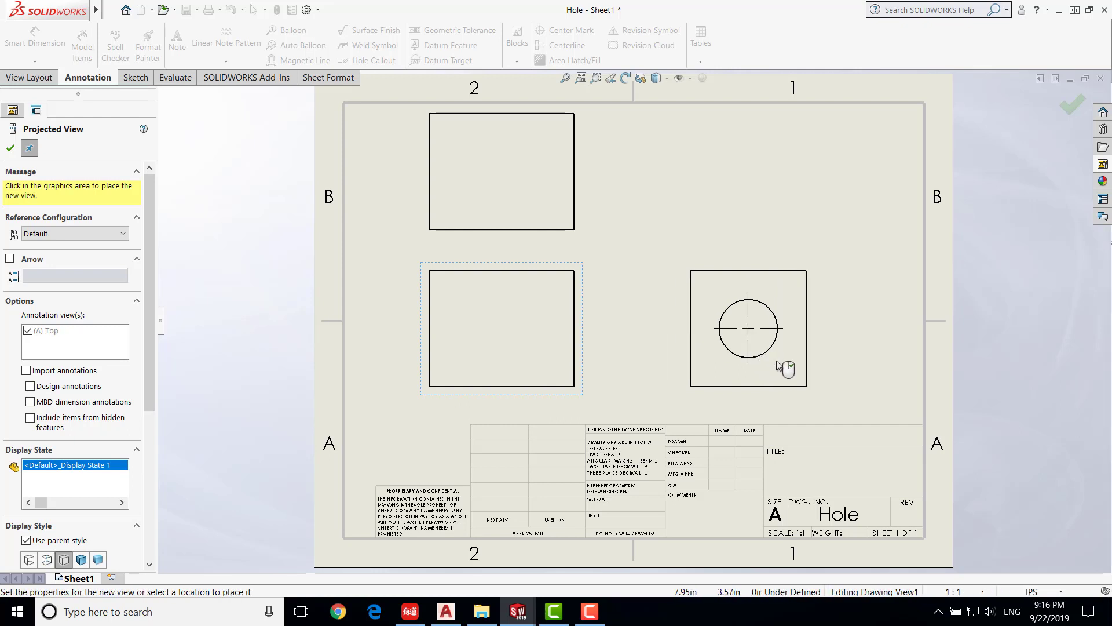
key(Escape)
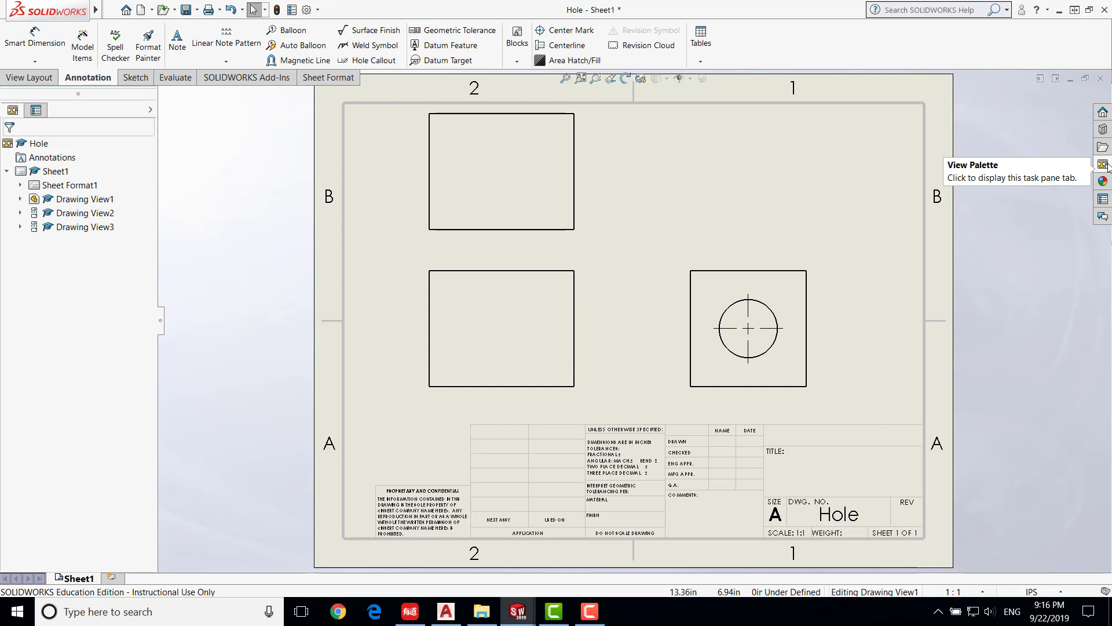
- Add an isometric view of the Hole part above the right view and display it shaded with edges
click(1103, 165)
click(909, 418)
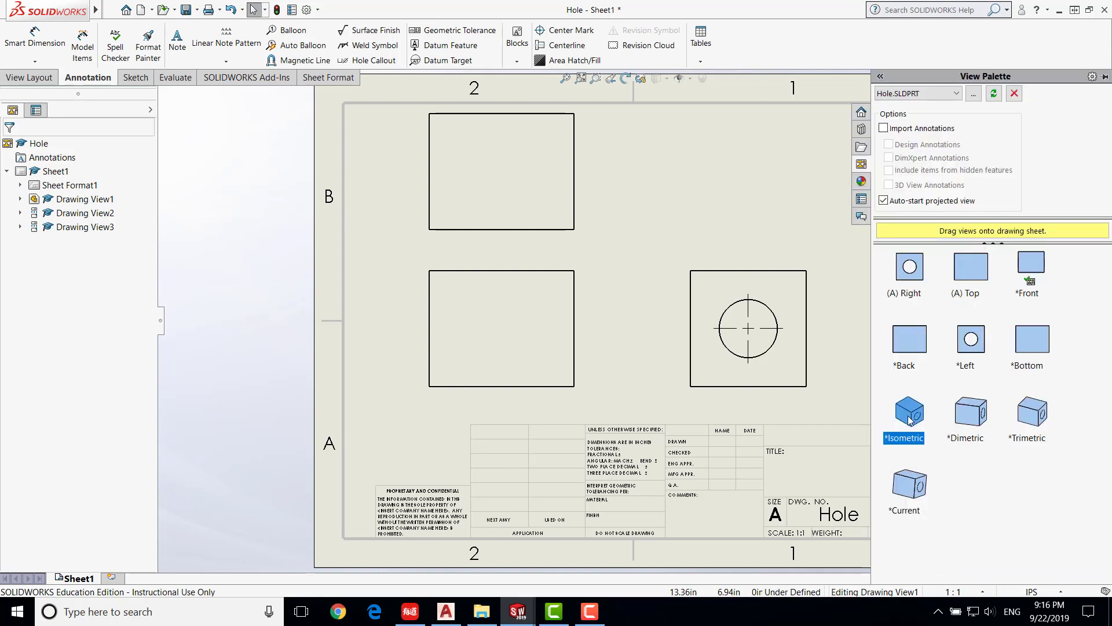
drag(911, 419, 748, 189)
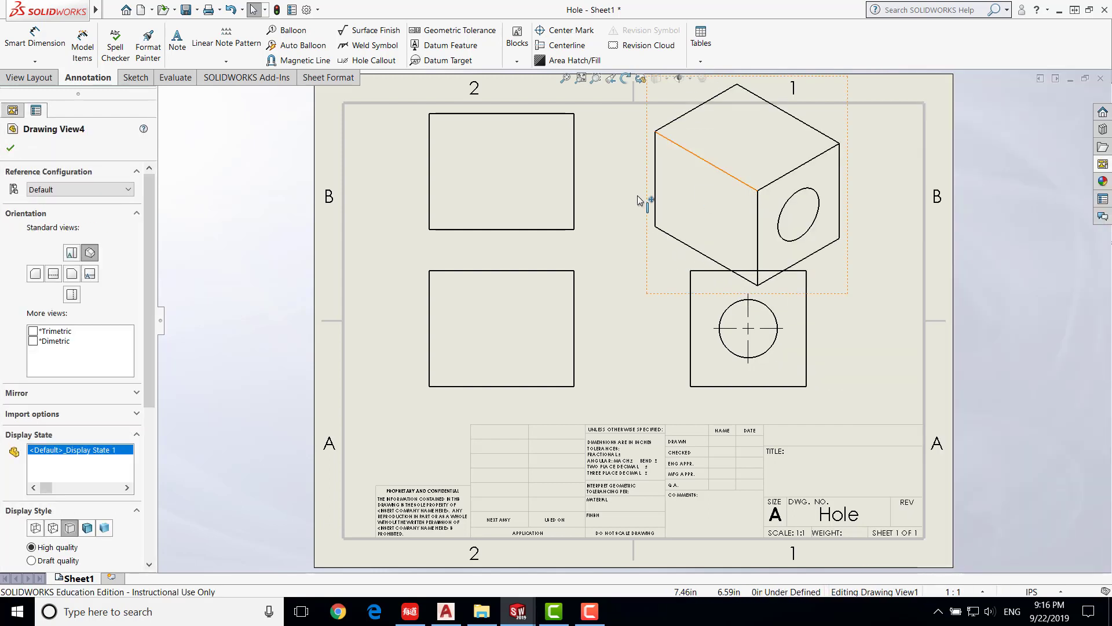
click(87, 528)
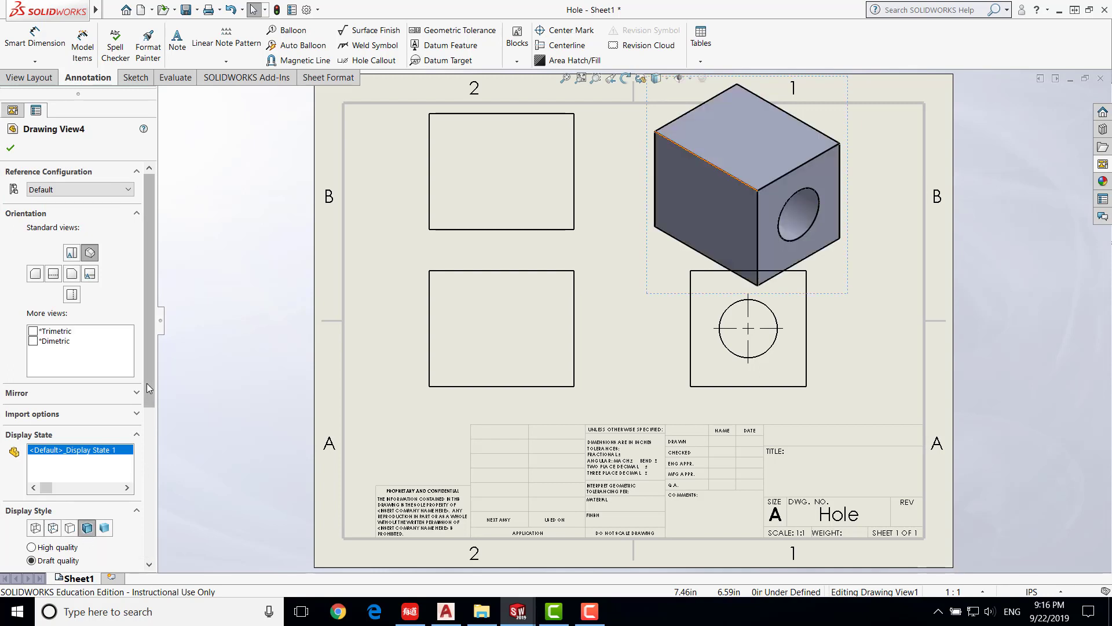
- Give the Hole part's isometric view a custom scale of 1:2
drag(147, 384, 152, 488)
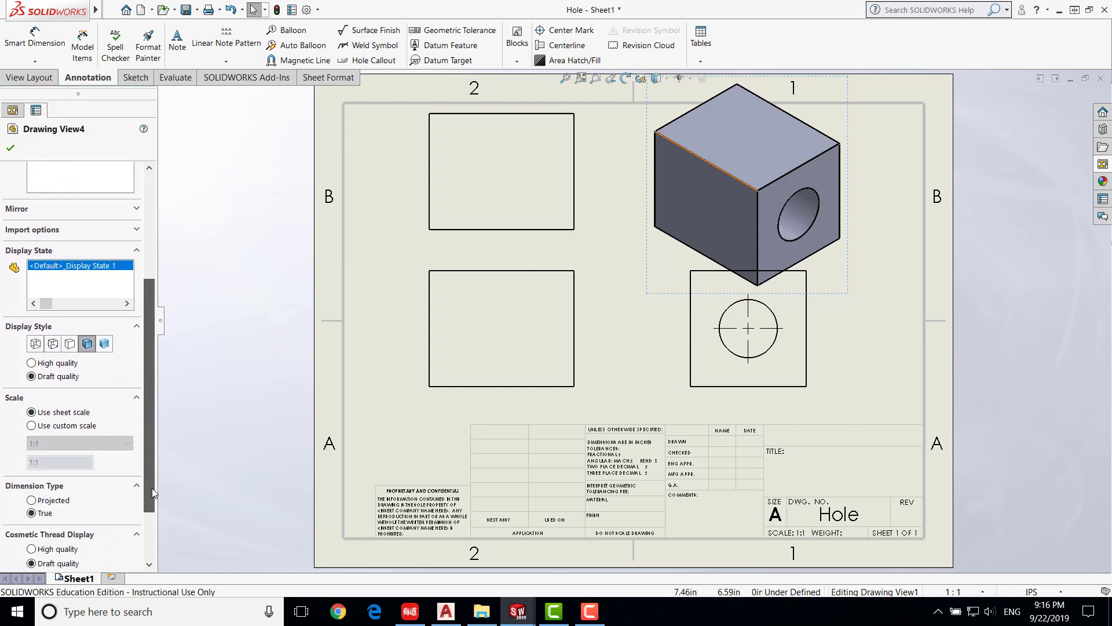
click(32, 426)
click(64, 443)
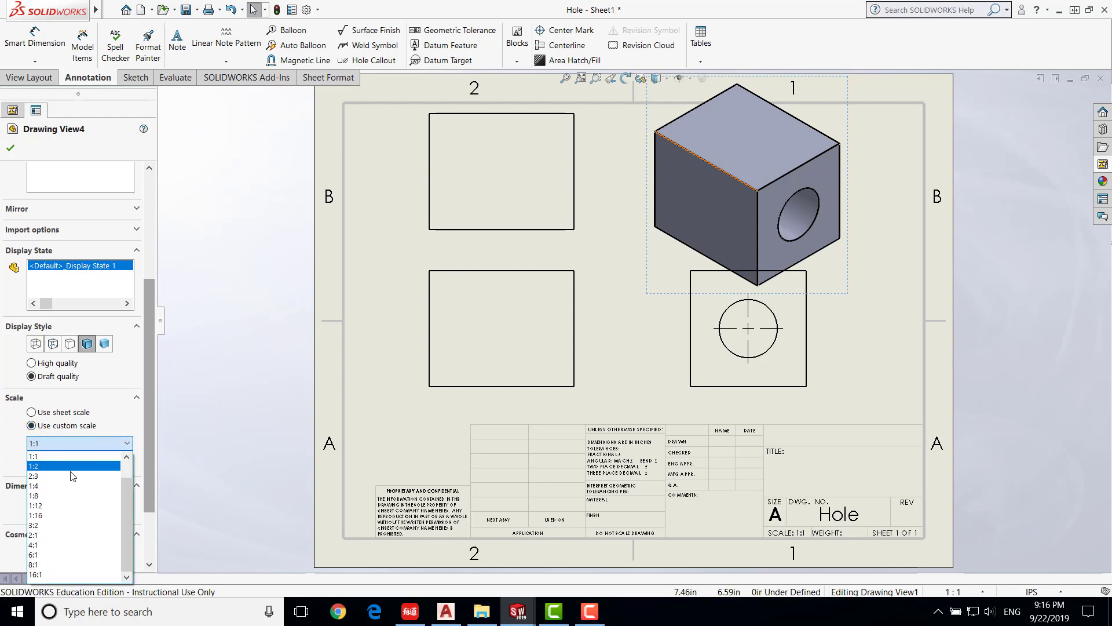
click(59, 485)
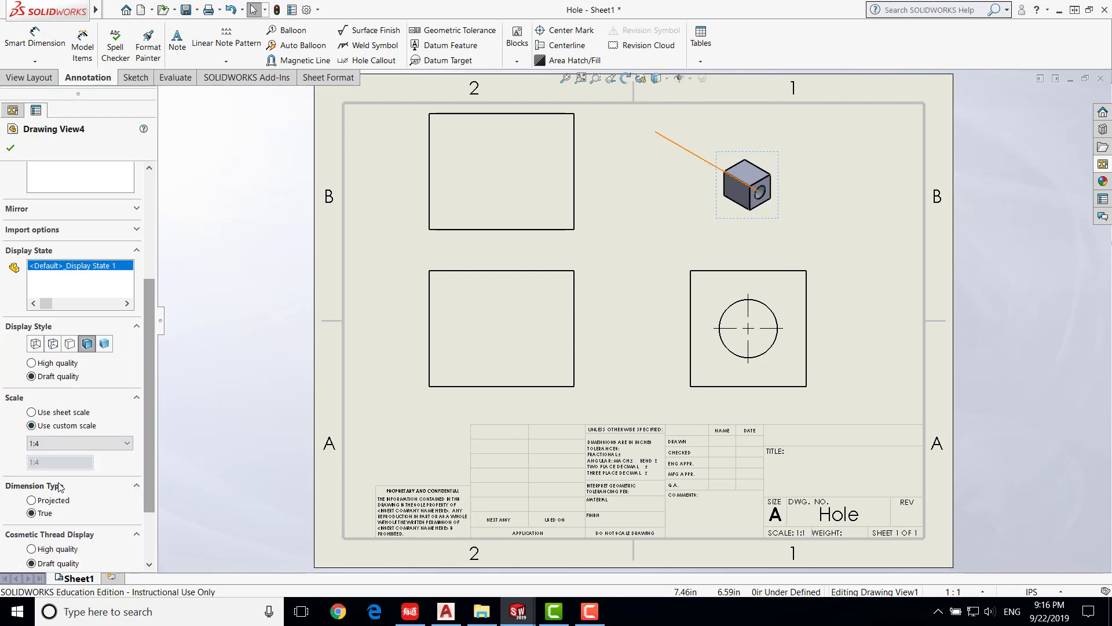
click(82, 443)
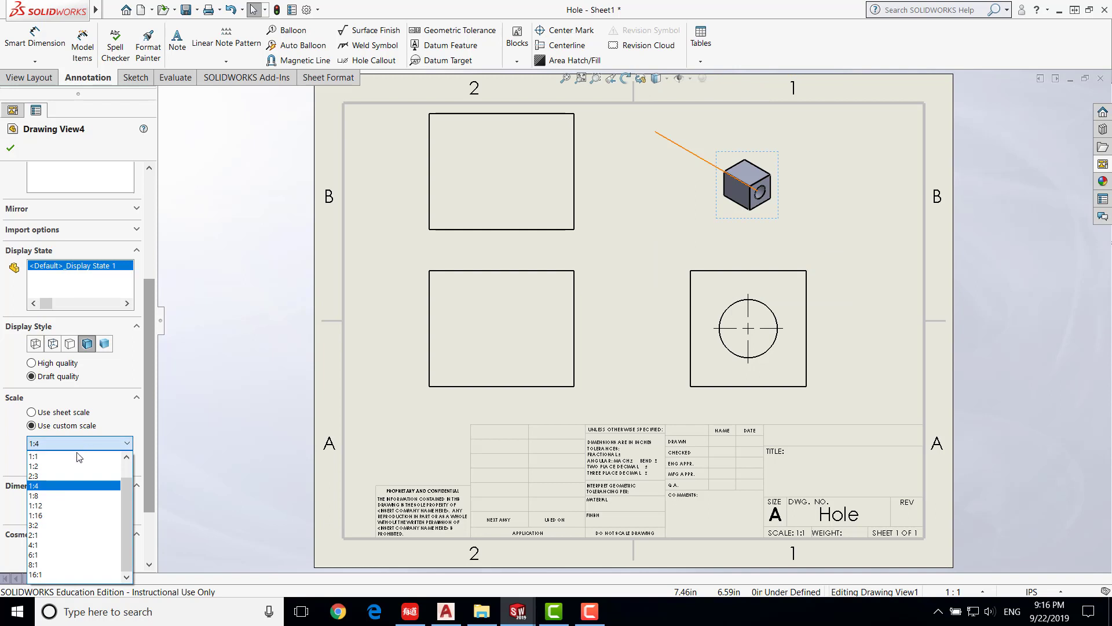
click(56, 465)
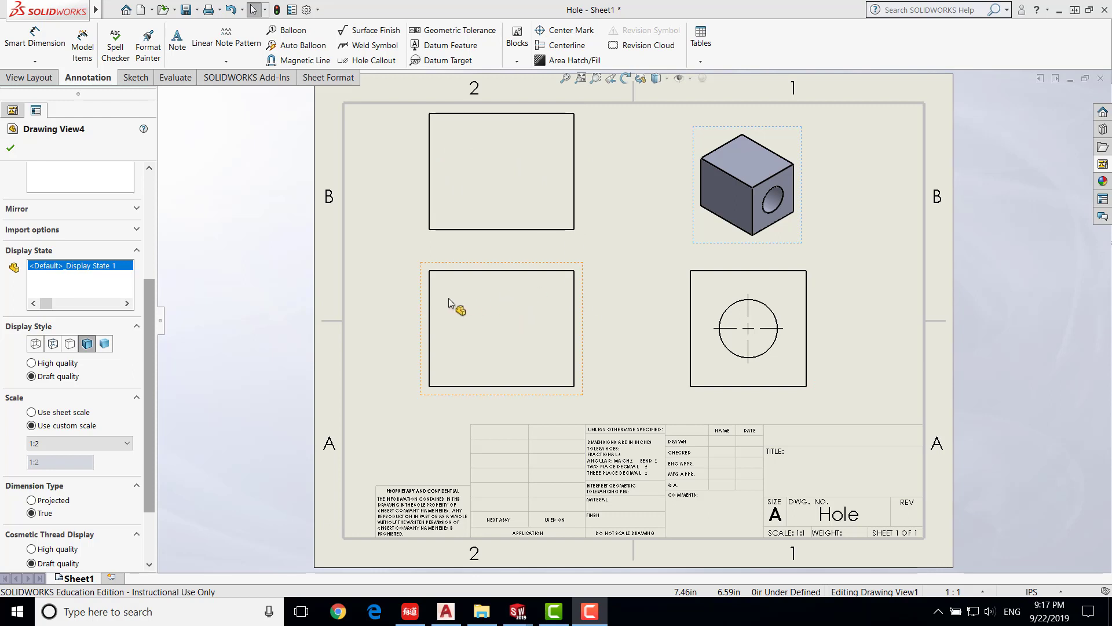
- Display the Hole part's front view with hidden lines visible
click(461, 265)
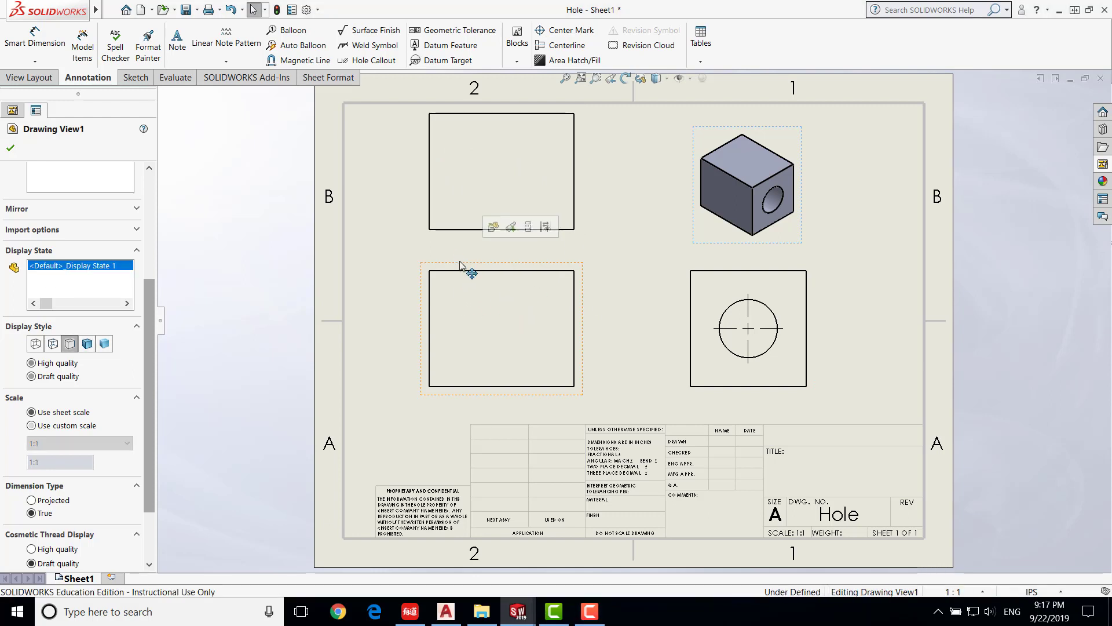
click(53, 347)
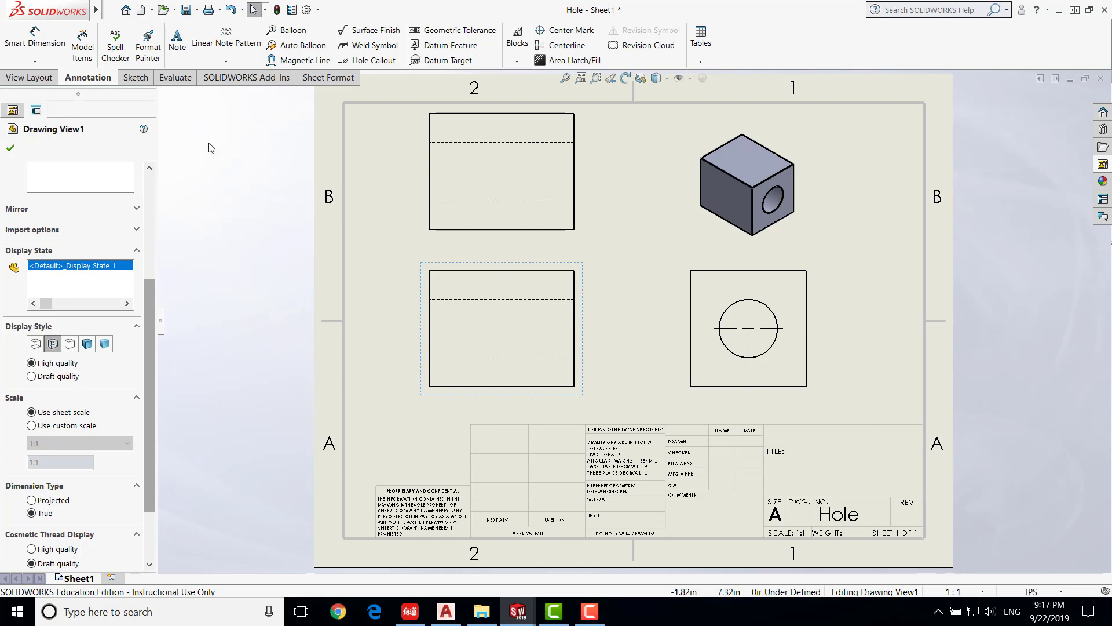
- Dimension the lower edge of the block in the front view and save the drawing as Hole.SLDDRW
click(27, 46)
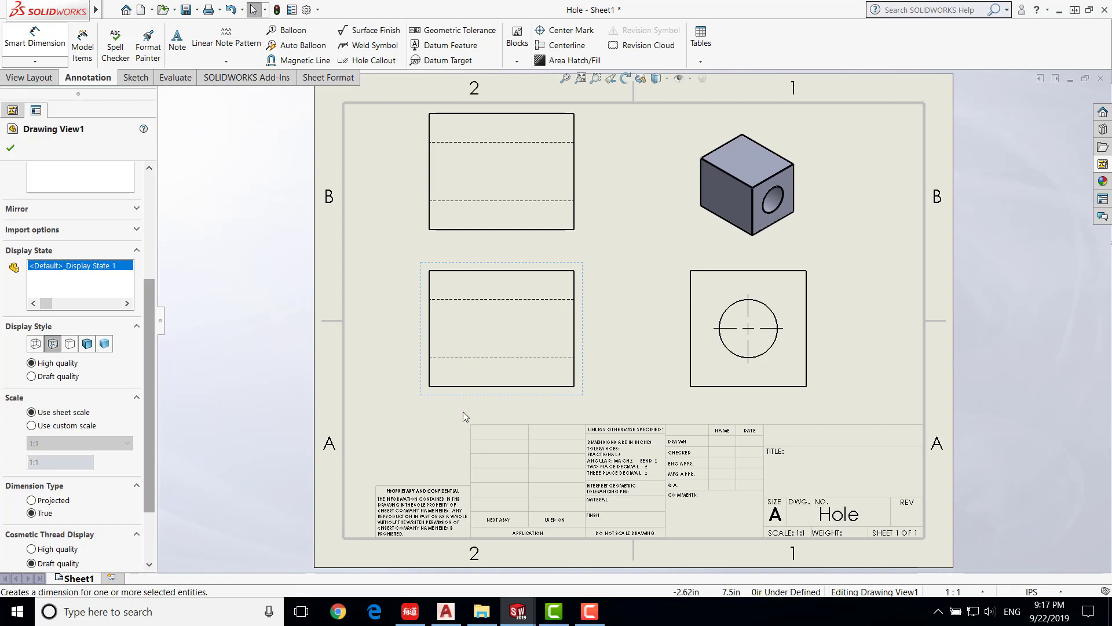
click(478, 386)
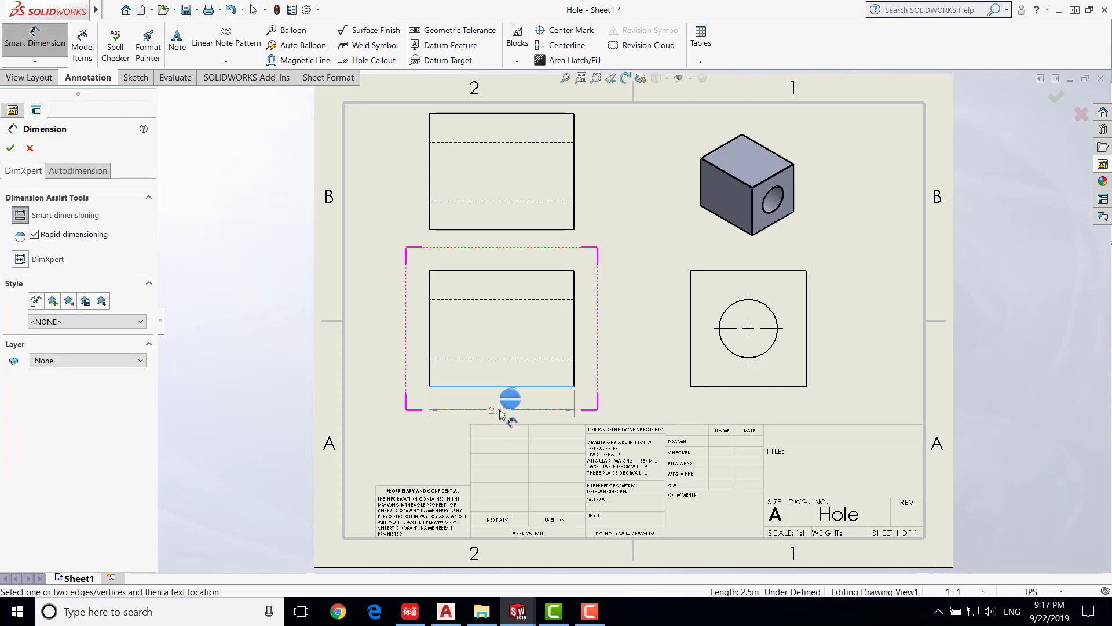
click(503, 407)
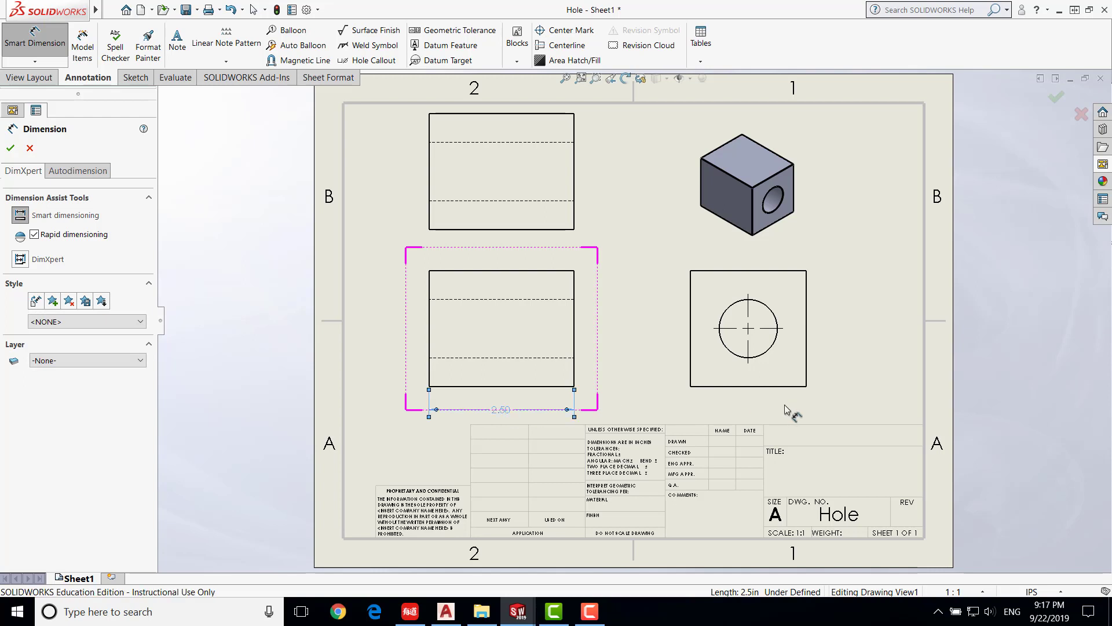
key(Escape)
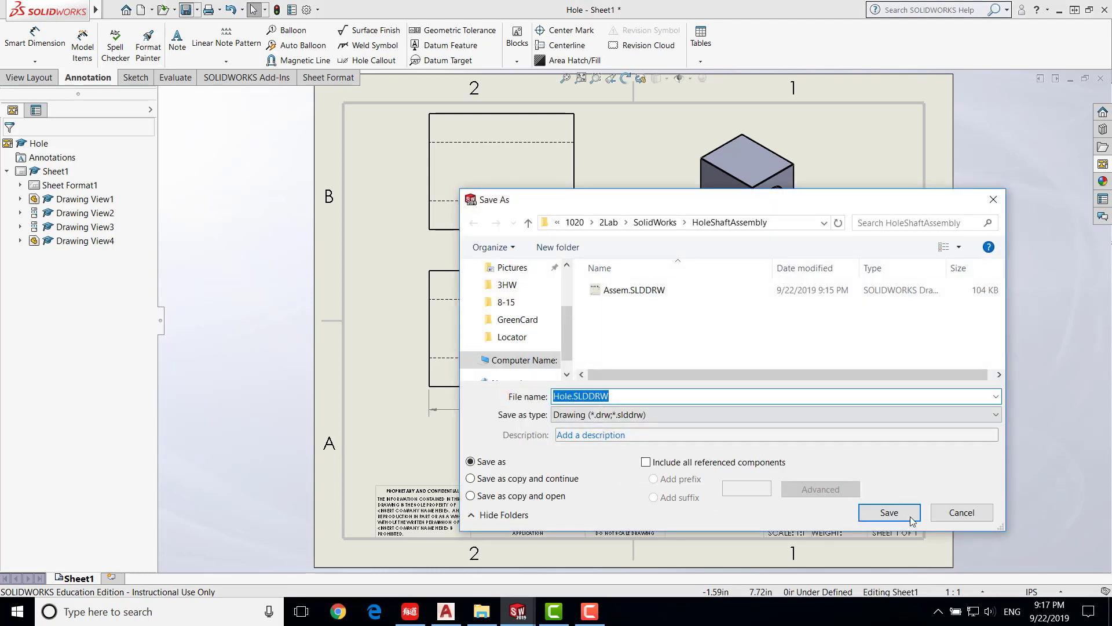
click(886, 512)
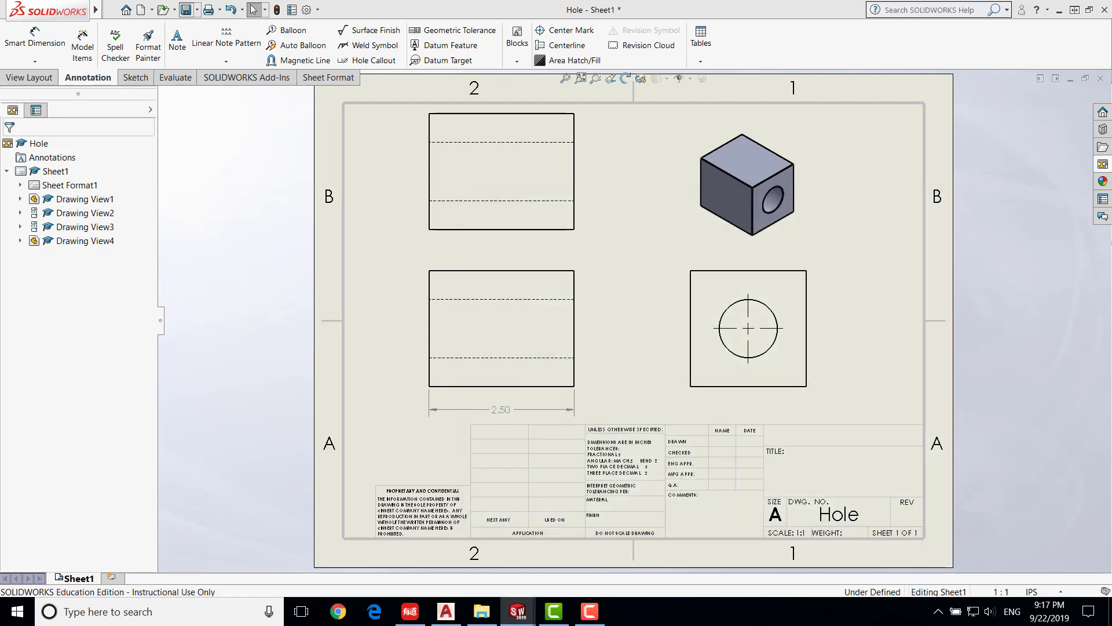